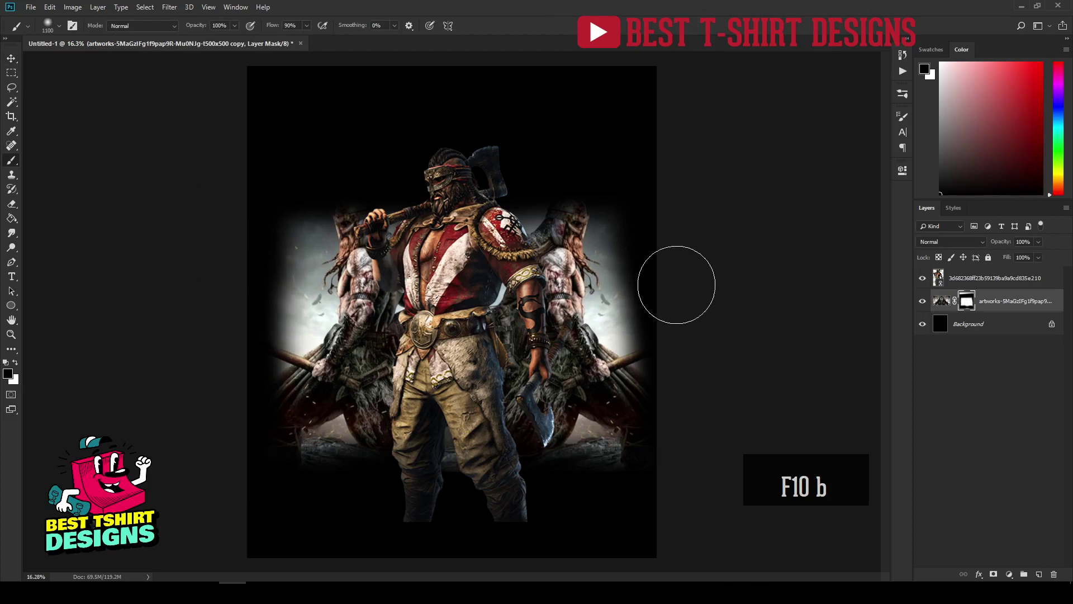
Switch from the Brush to the Move tool and apply the layer mask of the mirrored artworks layer permanently.
key("v")
left_click(737, 344)
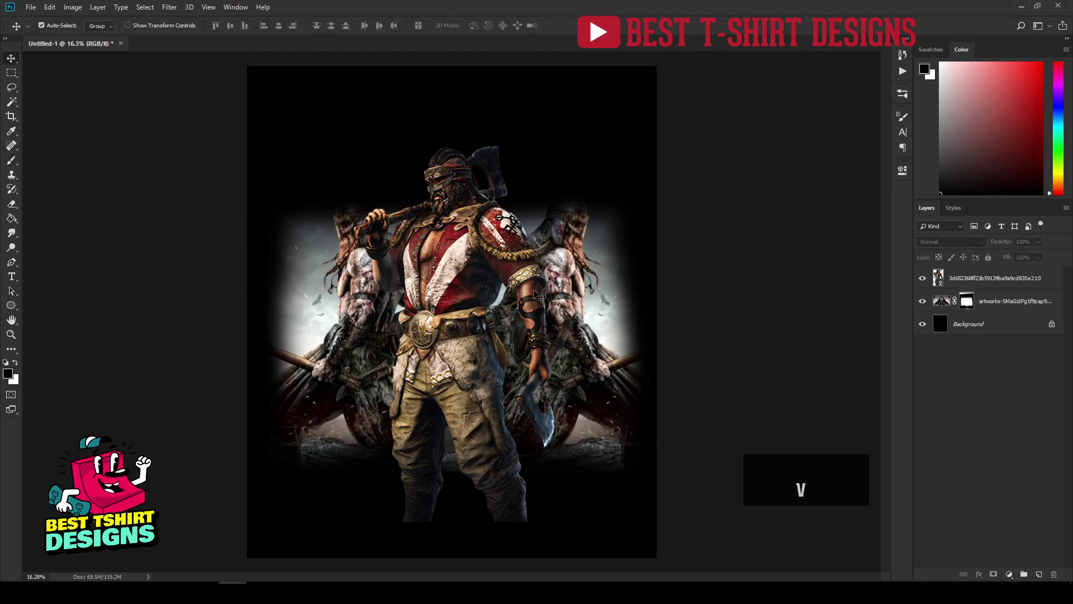
left_click_drag(485, 261, 478, 264)
left_click(762, 307)
left_click(1001, 298)
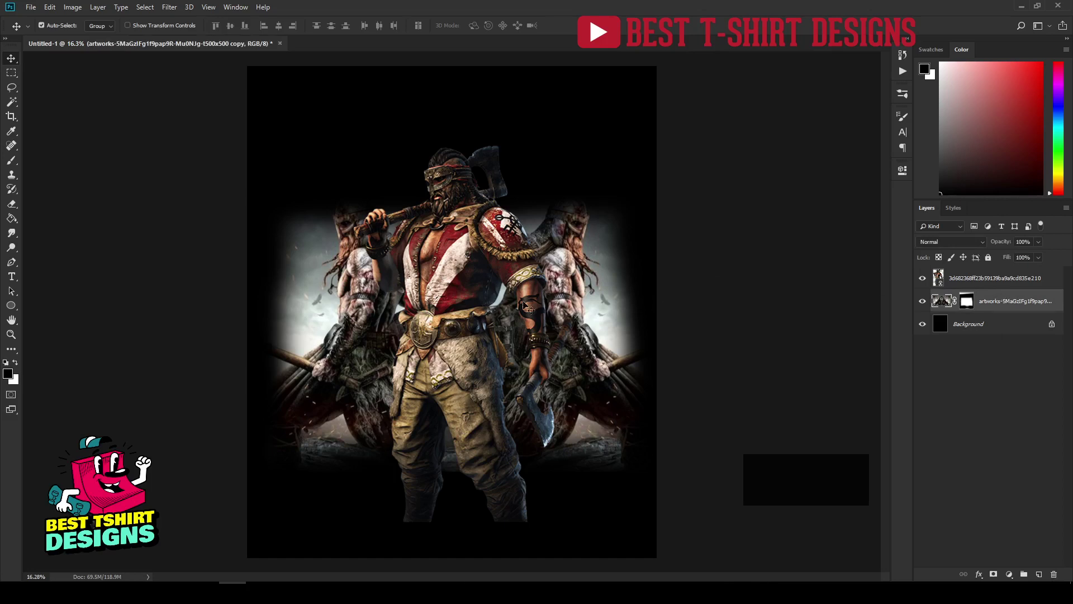
left_click(970, 302)
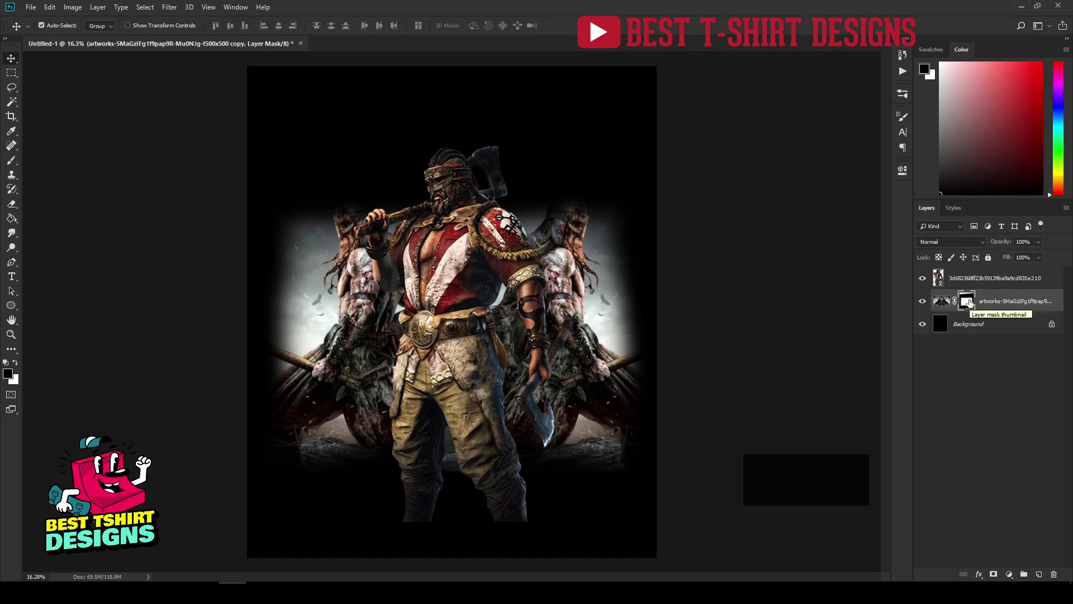
right_click(969, 303)
left_click(988, 335)
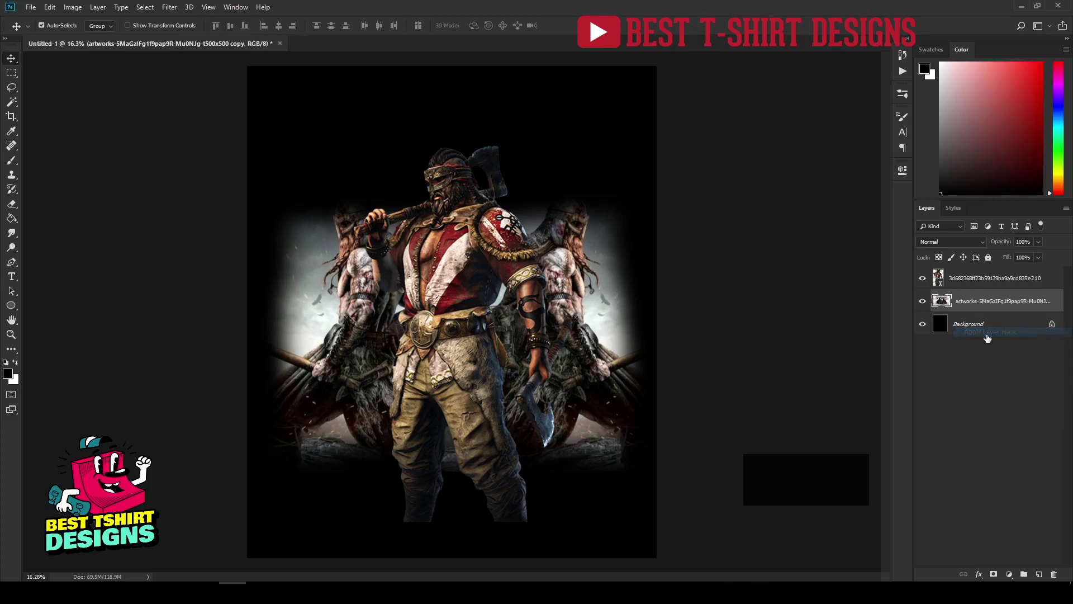
Toggle the visibility of the artworks layer and the black Background to inspect the faded edges.
left_click(920, 301)
left_click(920, 302)
left_click(923, 324)
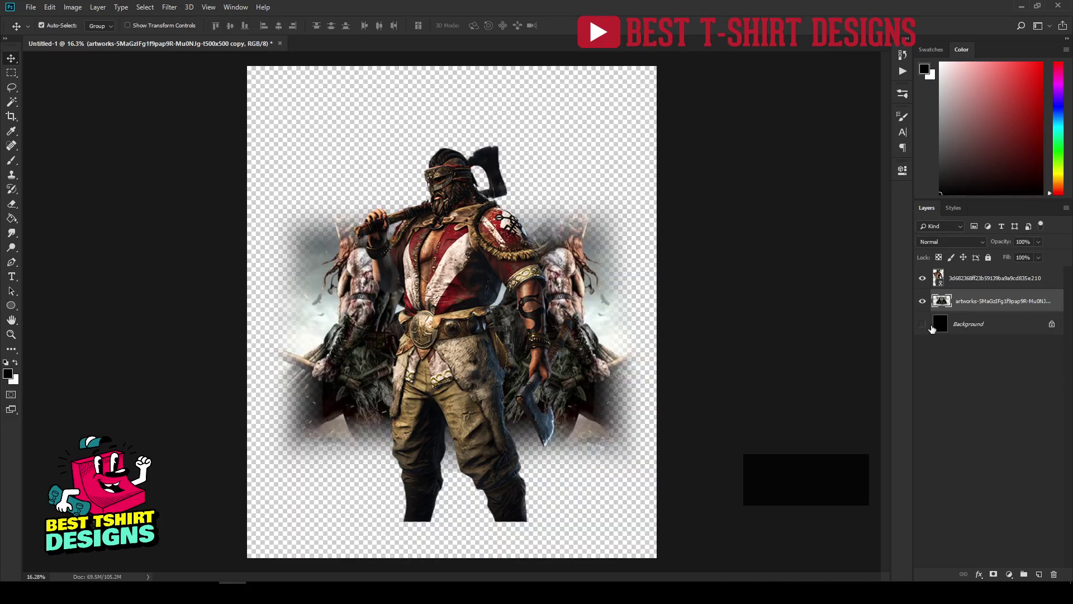
left_click(923, 324)
Rasterize the central warrior layer.
left_click(969, 282)
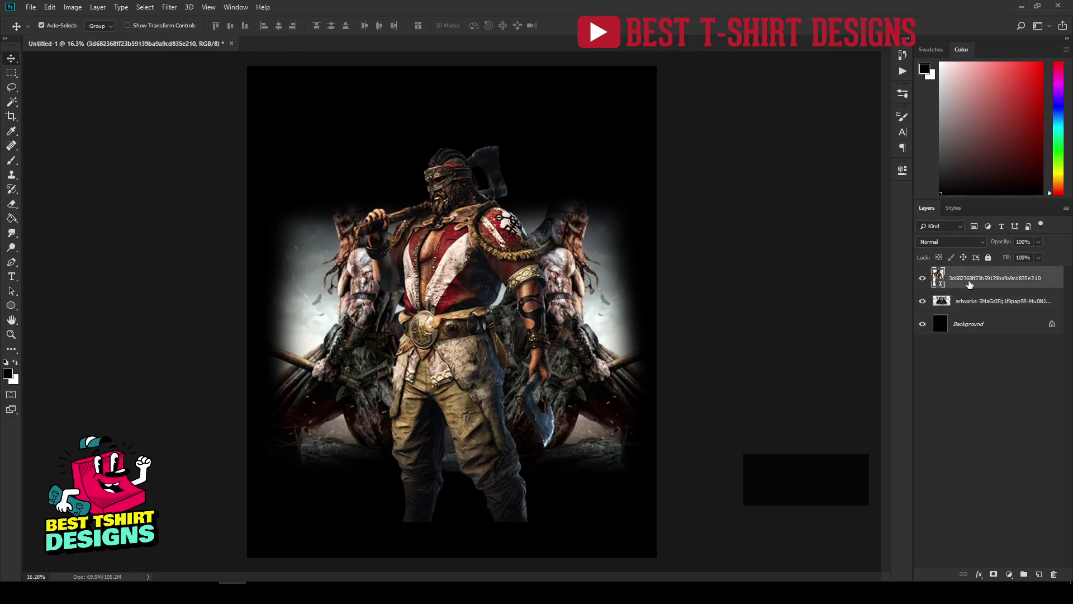
right_click(968, 281)
left_click(849, 300)
left_click(823, 278)
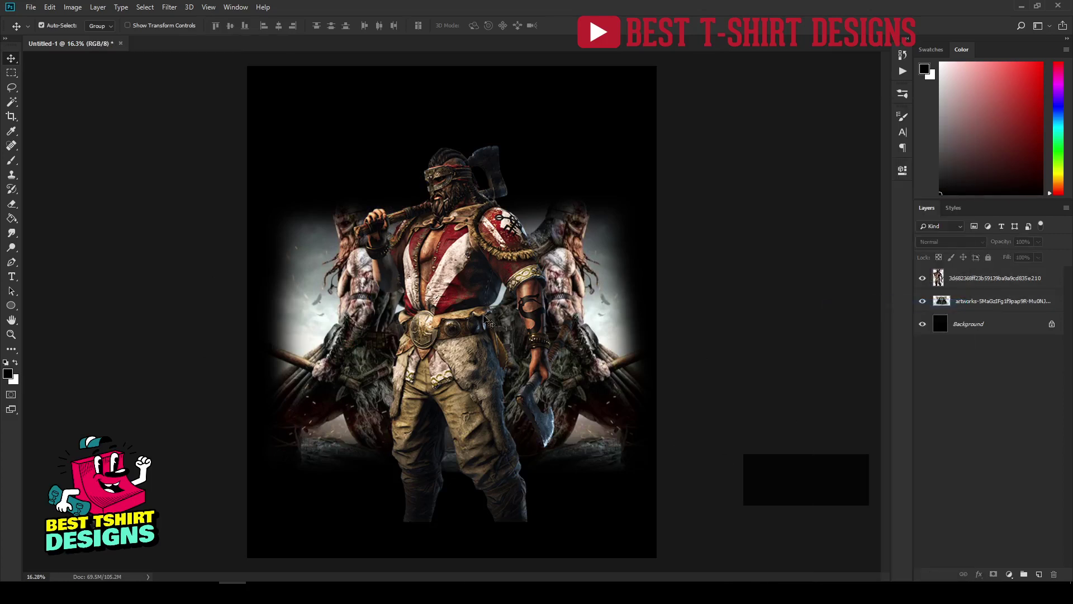
Recolour the central warrior layer green with a Hue/Saturation adjustment, setting Hue to +87.
left_click(981, 285)
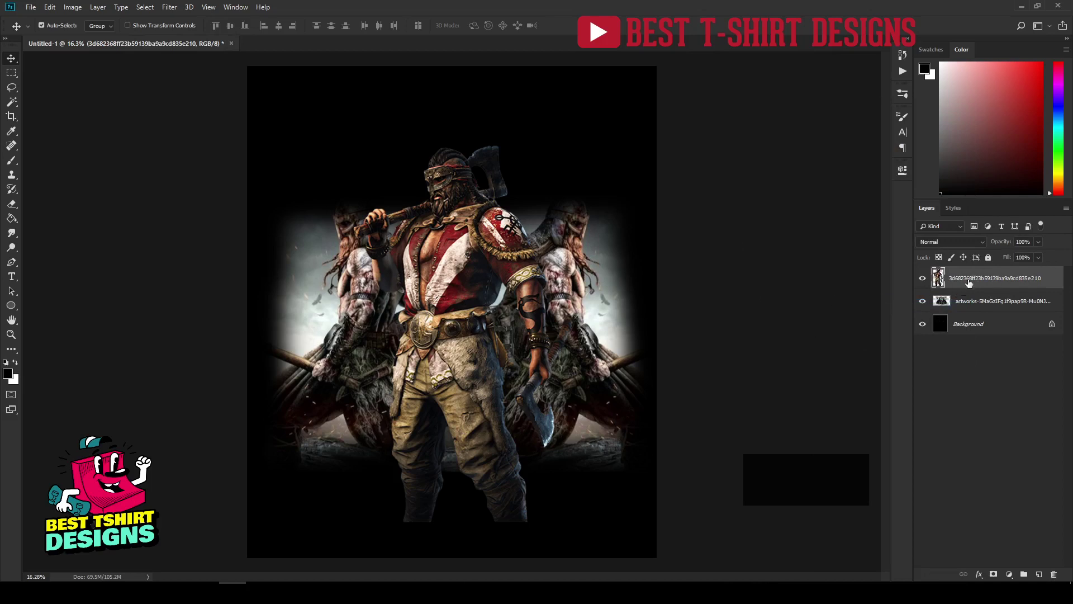
left_click(67, 7)
mouse_move(152, 38)
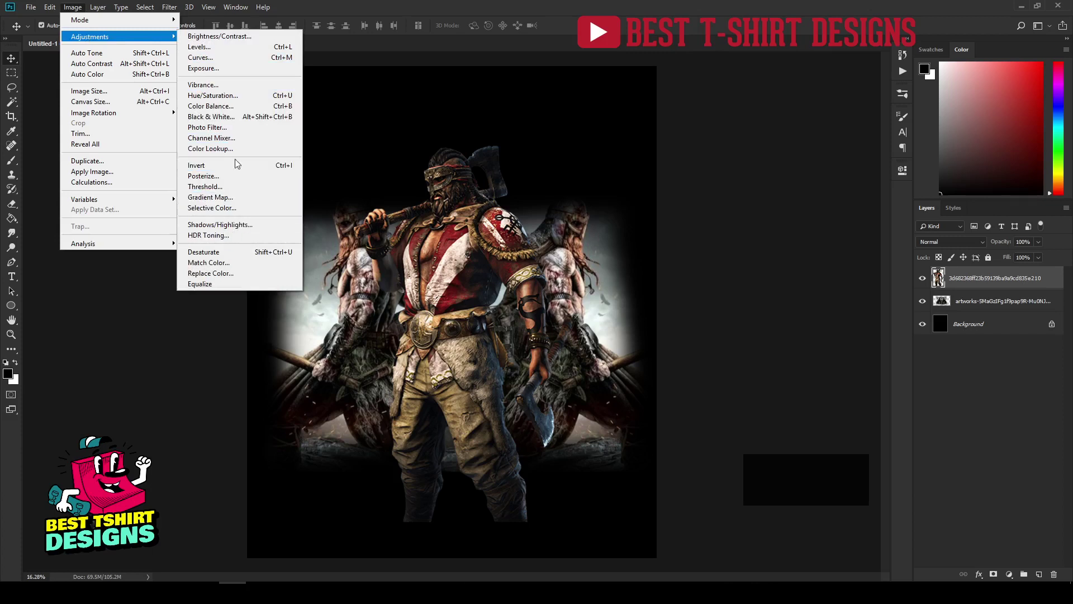
left_click(232, 97)
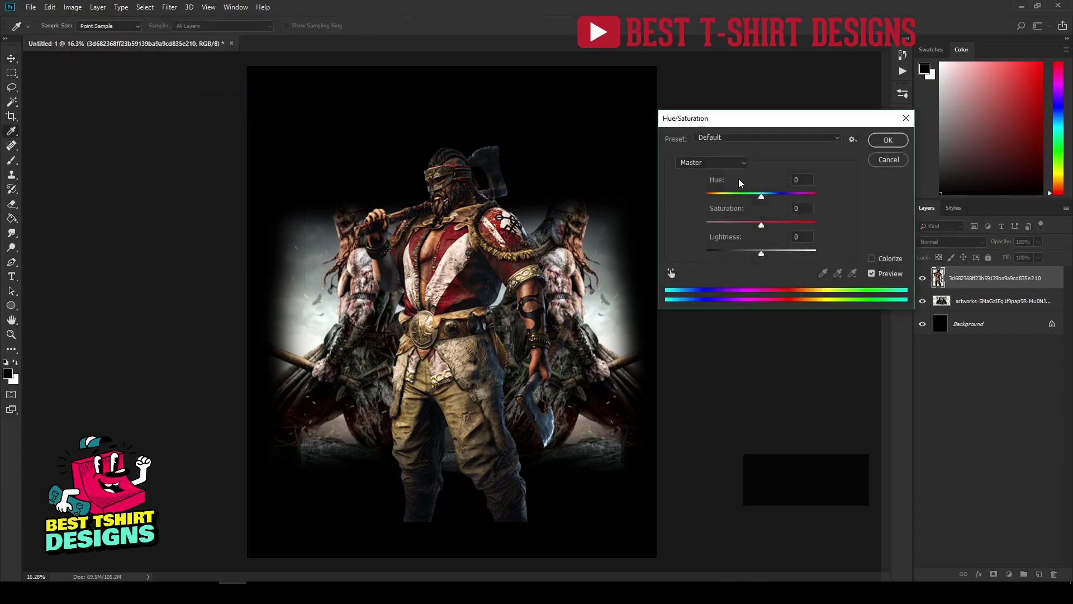
left_click_drag(780, 124, 663, 115)
left_click_drag(644, 190, 680, 190)
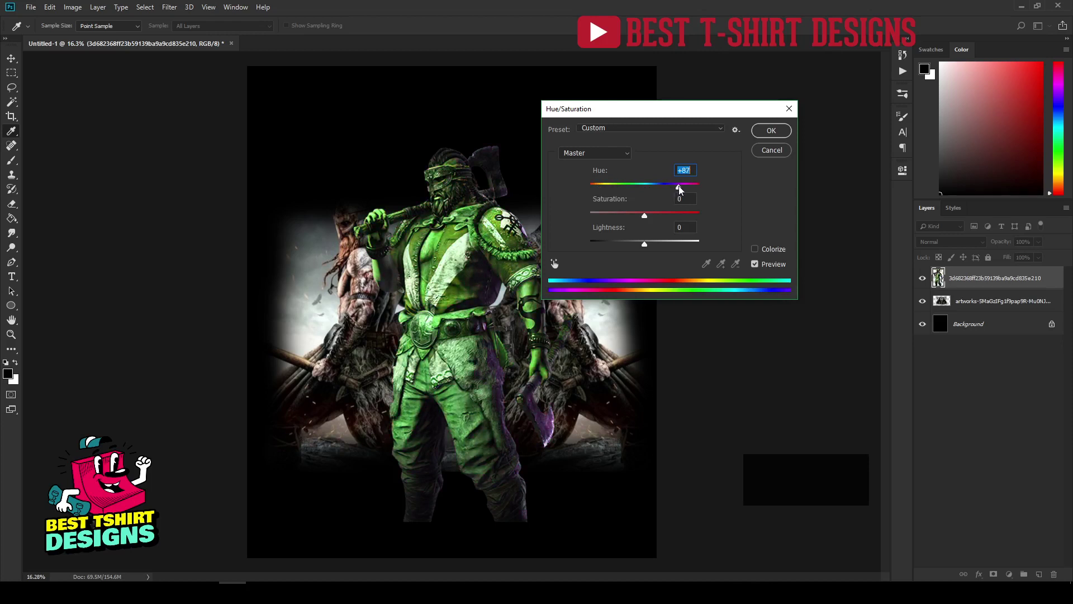
left_click(772, 130)
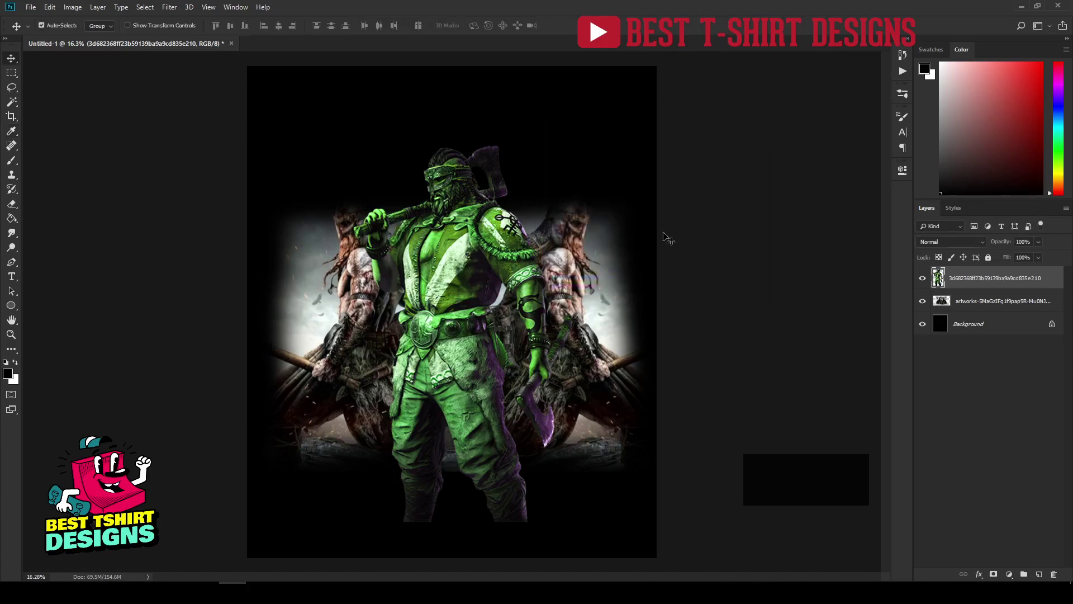
Recolour the mirrored artworks layer behind the warrior with a Hue/Saturation adjustment, setting Hue to +92.
left_click(971, 304)
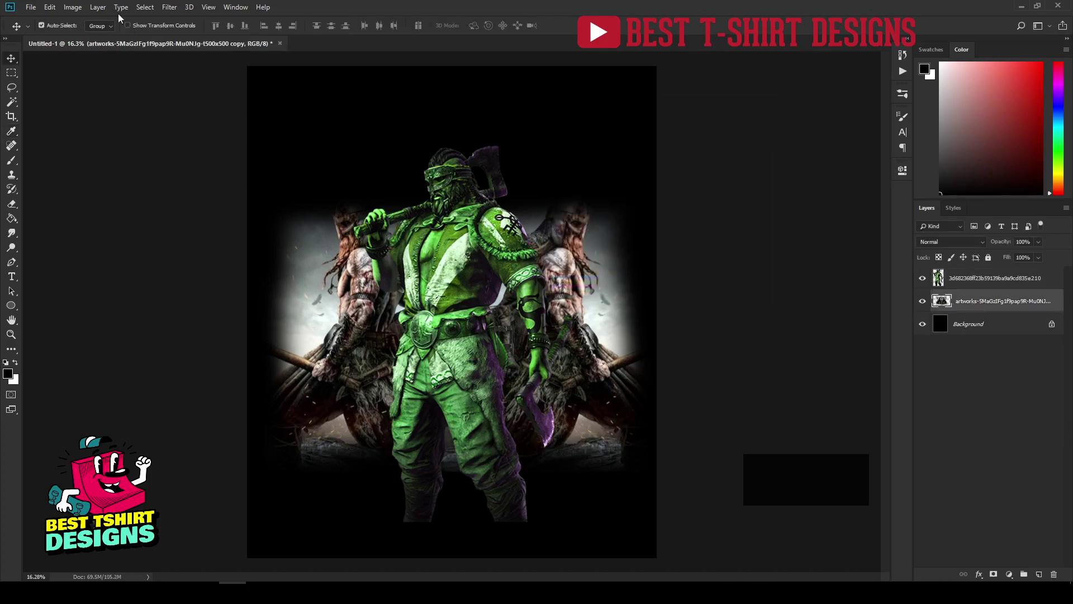
left_click(68, 10)
mouse_move(86, 36)
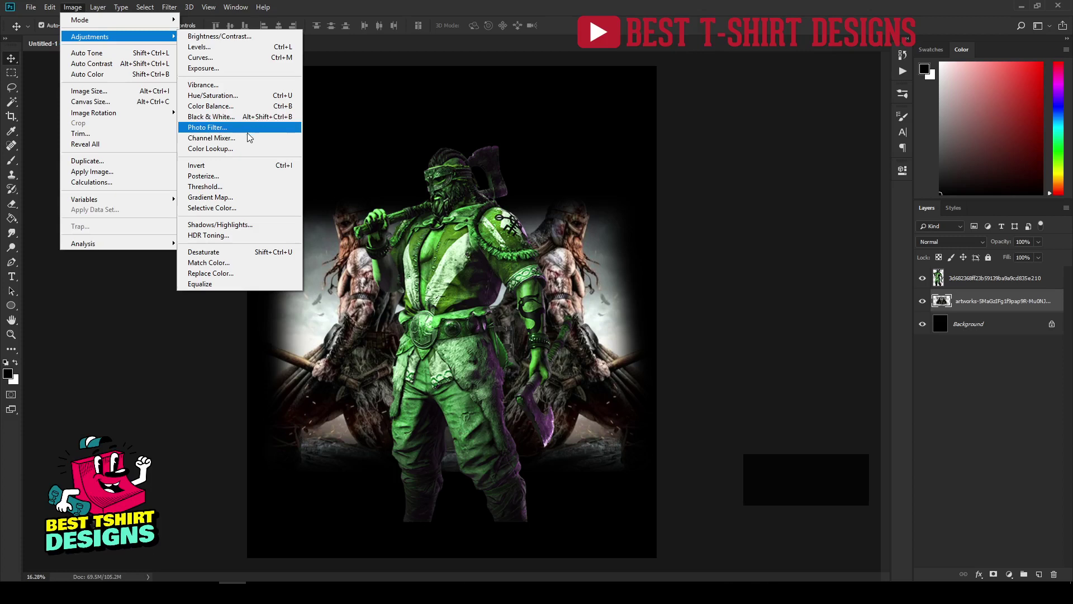
left_click(236, 99)
left_click_drag(644, 188, 692, 187)
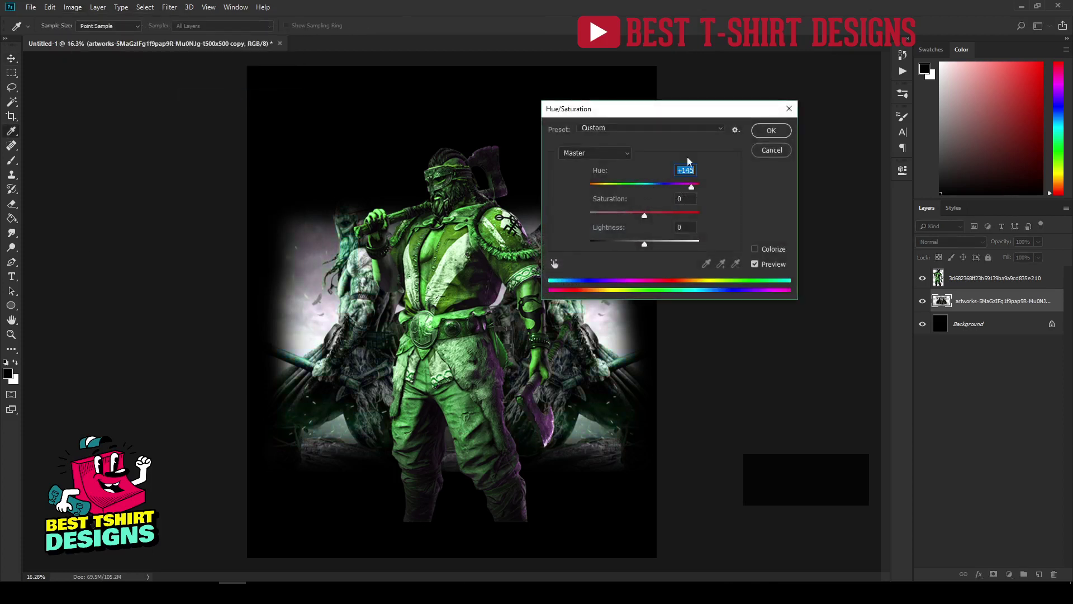
left_click_drag(673, 108, 786, 112)
mouse_move(803, 192)
left_mouse_down()
mouse_move(783, 198)
mouse_move(794, 198)
left_mouse_up()
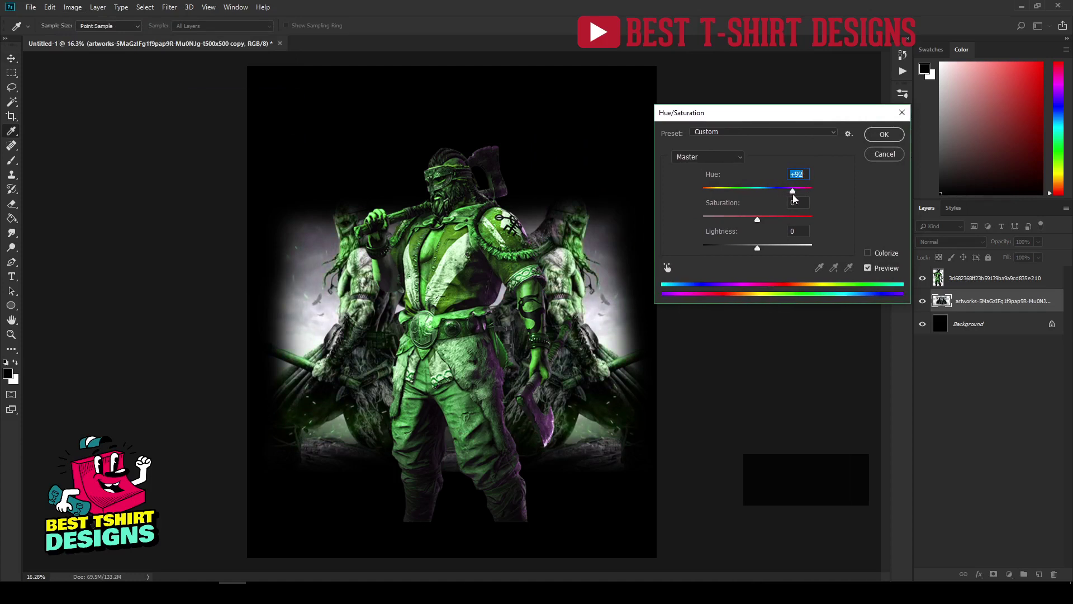
left_click(884, 135)
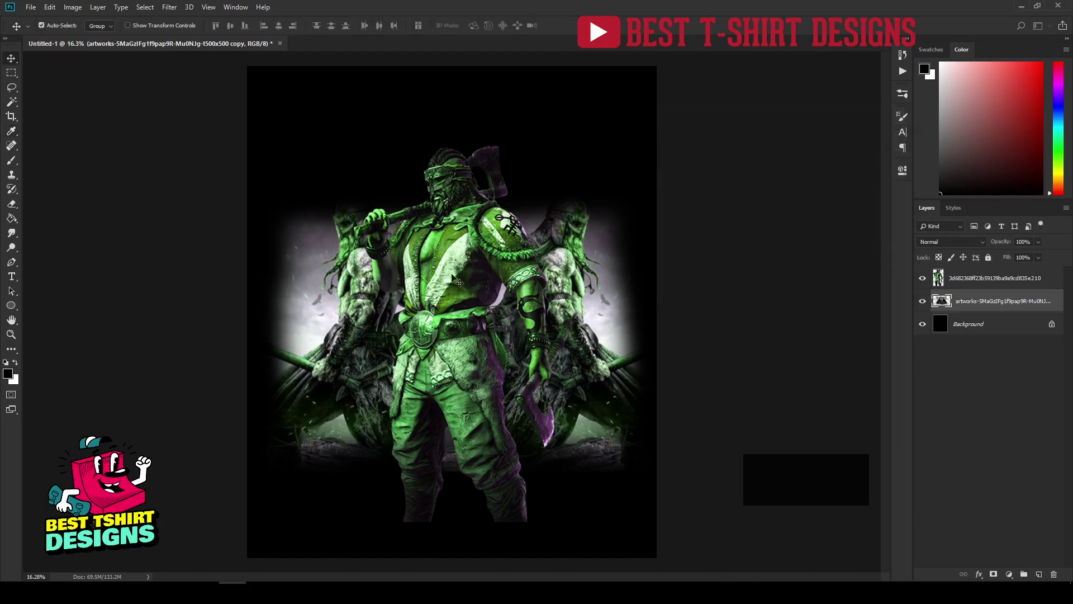
left_click(642, 316)
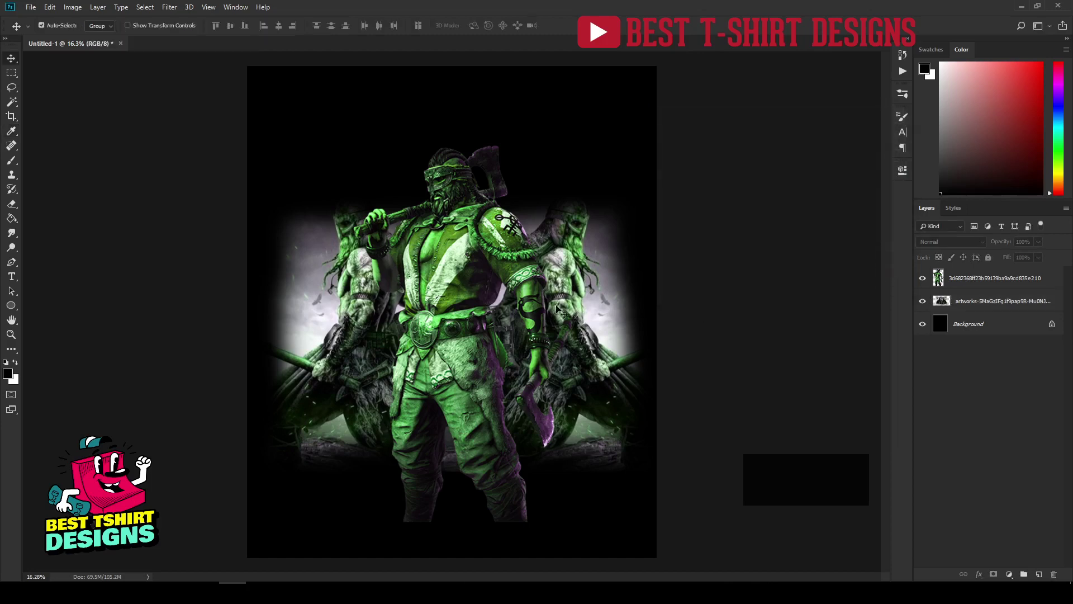
Place the 2-26396 best-free-wolf image, scale it to about 62%, and position it at the lower right beside the warrior's legs.
scroll(374, 258, "down", 1)
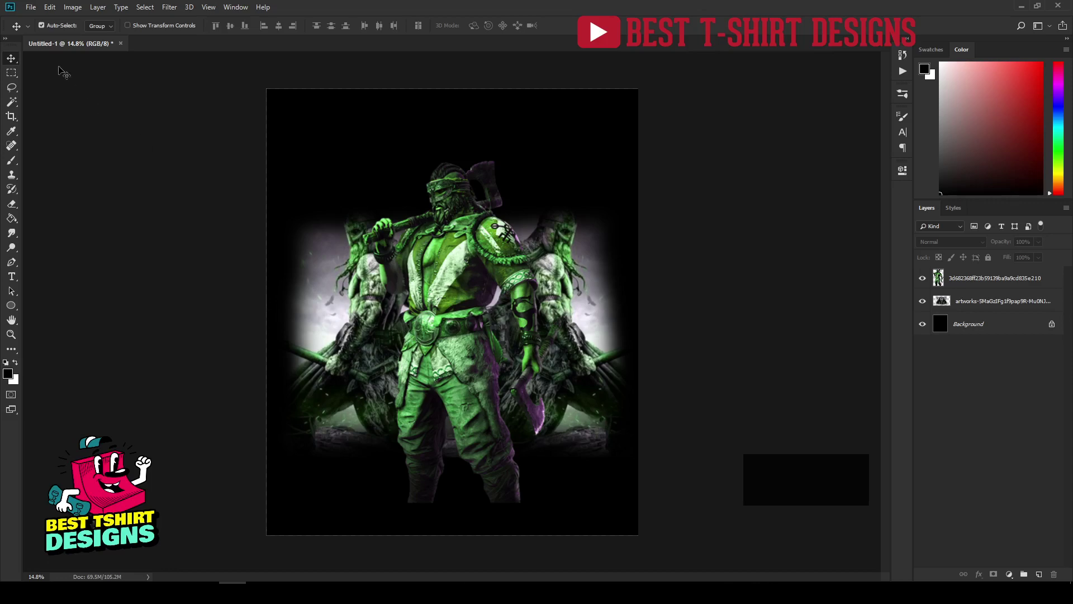
left_click(31, 7)
left_click(61, 229)
double_click(237, 92)
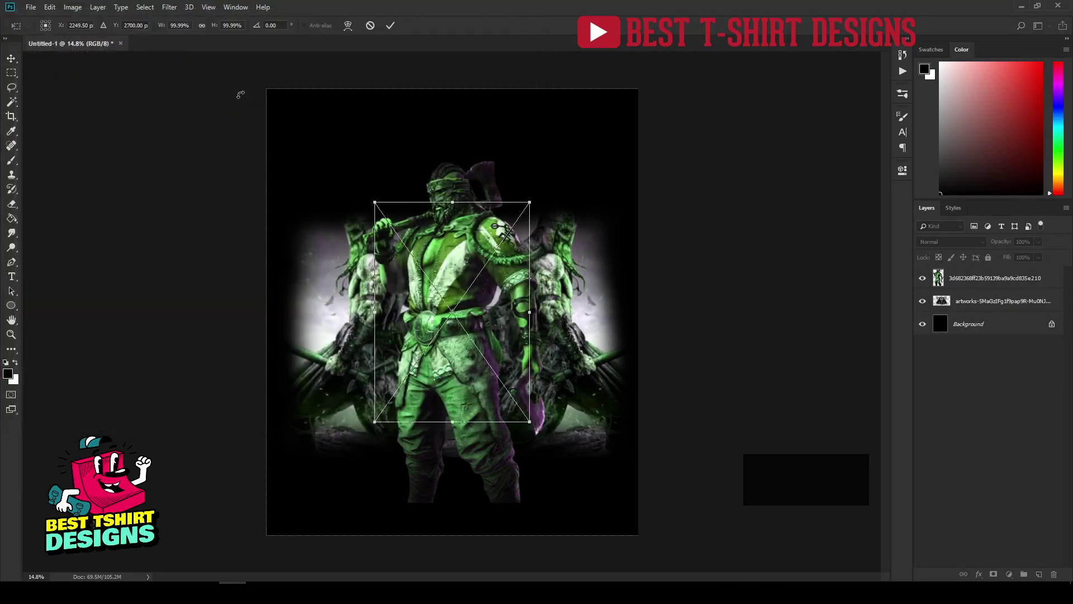
left_click_drag(531, 421, 581, 431)
left_click_drag(610, 496, 602, 488)
key("Return")
Duplicate the wolf to the warrior's other side, flip the copy horizontally, and shift it closer to his legs.
left_click_drag(574, 424, 366, 408)
key("ctrl+t")
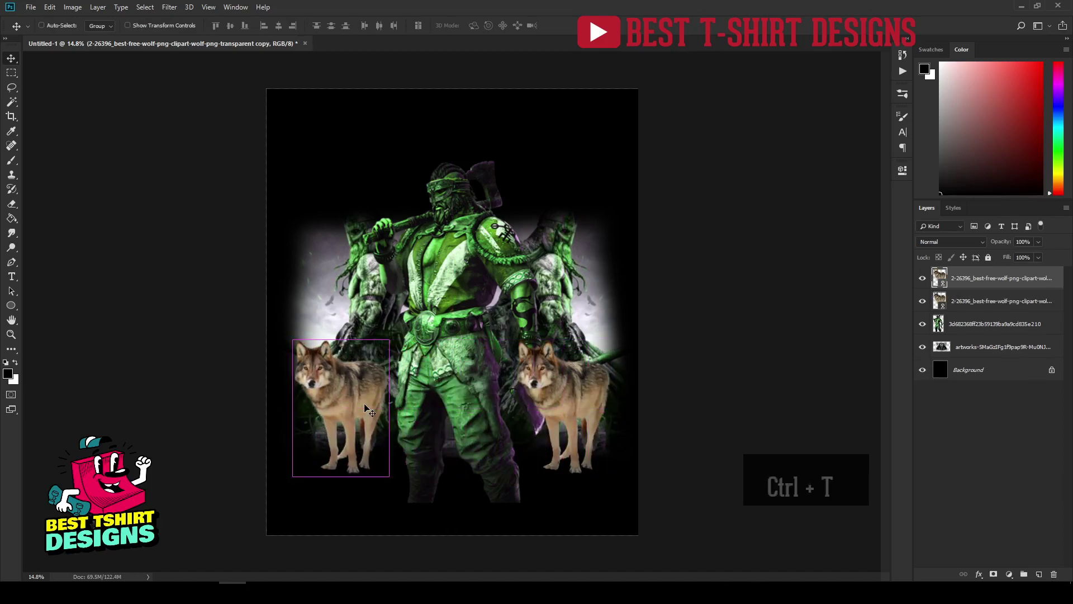
right_click(365, 408)
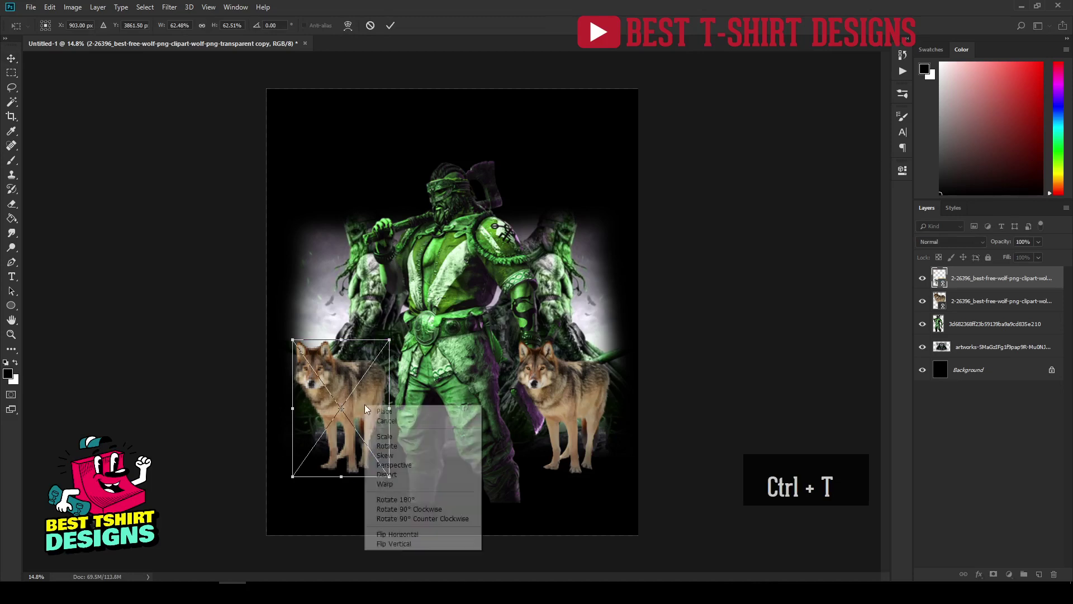
left_click(410, 533)
key("Return")
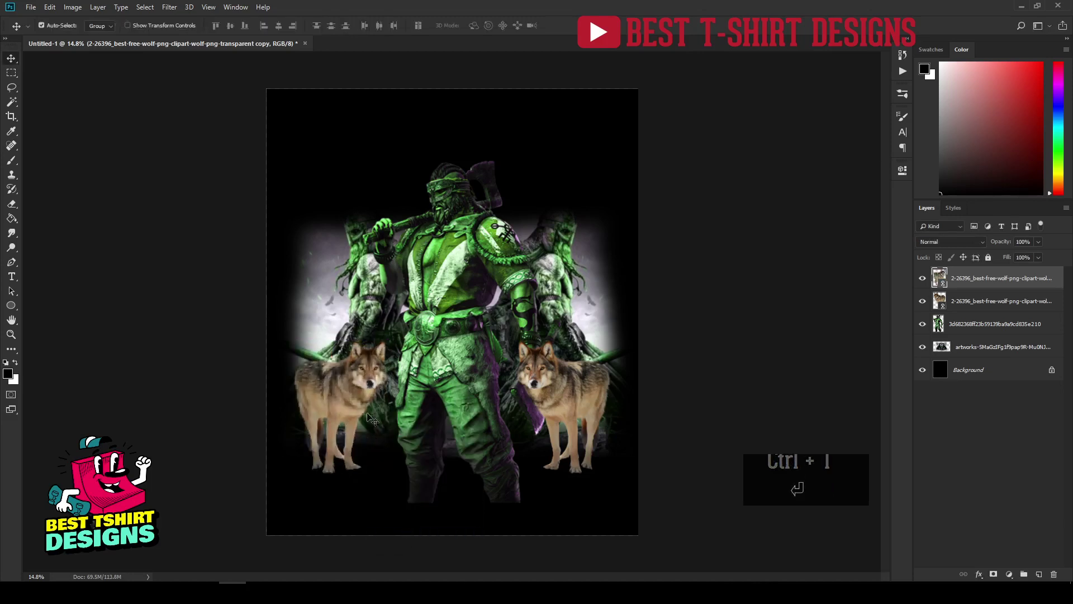
left_click_drag(366, 391, 378, 403)
Rasterize both wolf layers together and merge them into a single layer.
left_click(572, 408, "shift")
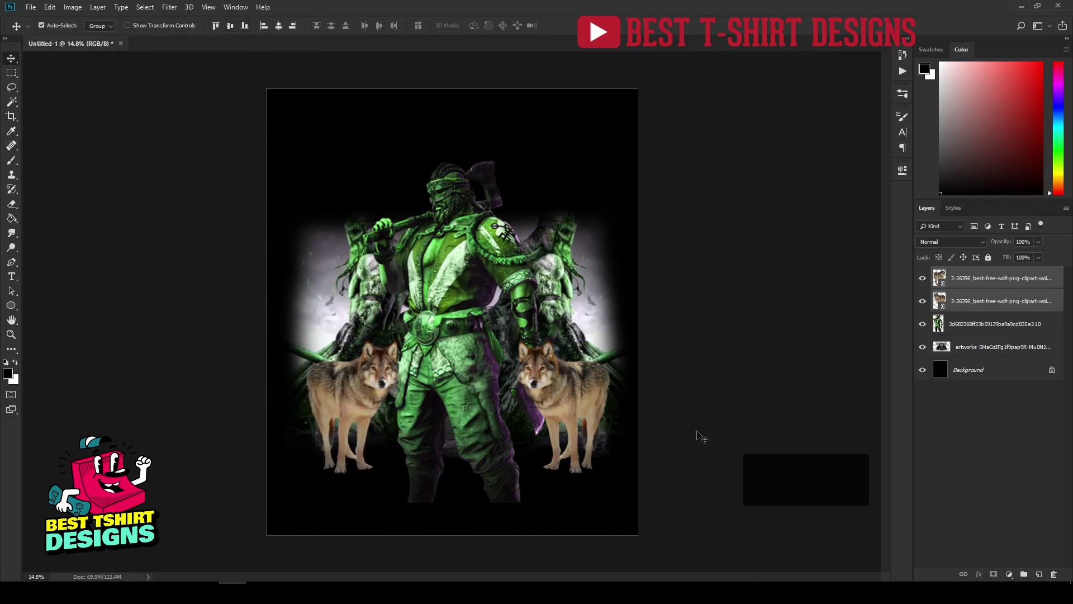
right_click(997, 279)
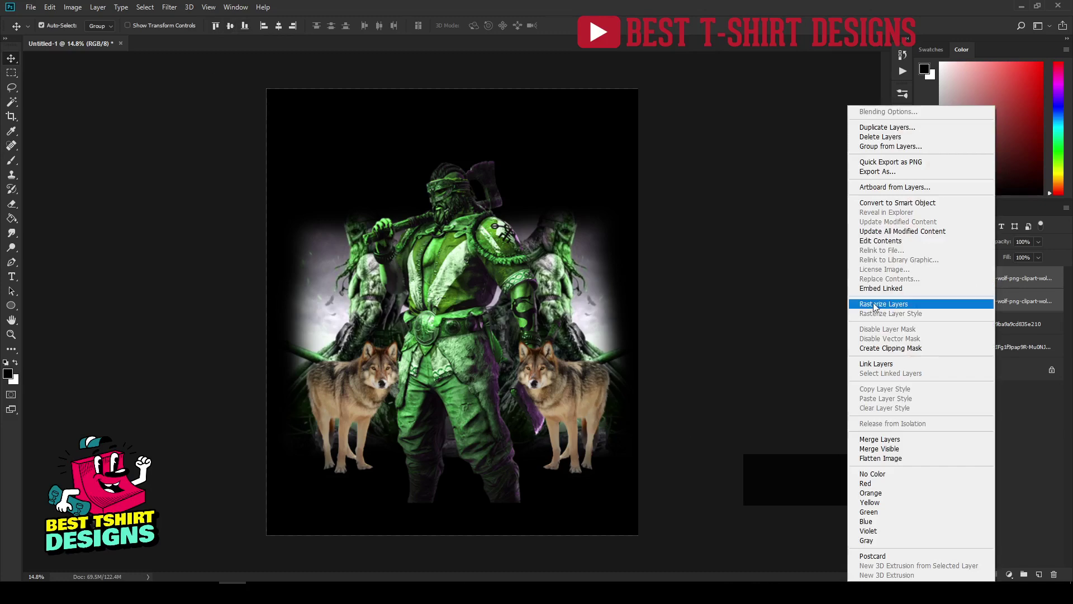
left_click(873, 303)
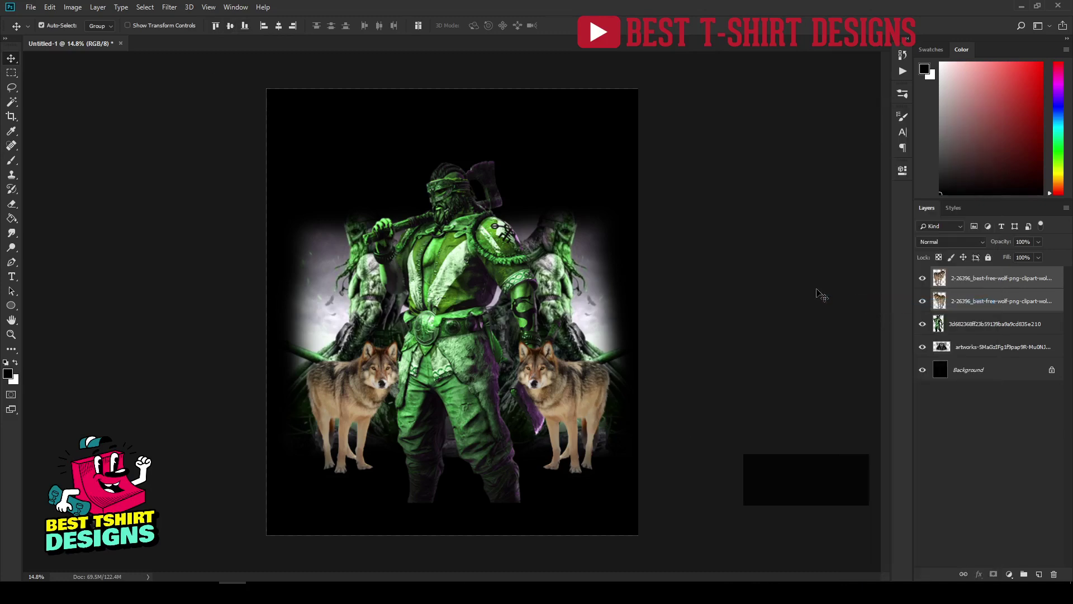
right_click(971, 280)
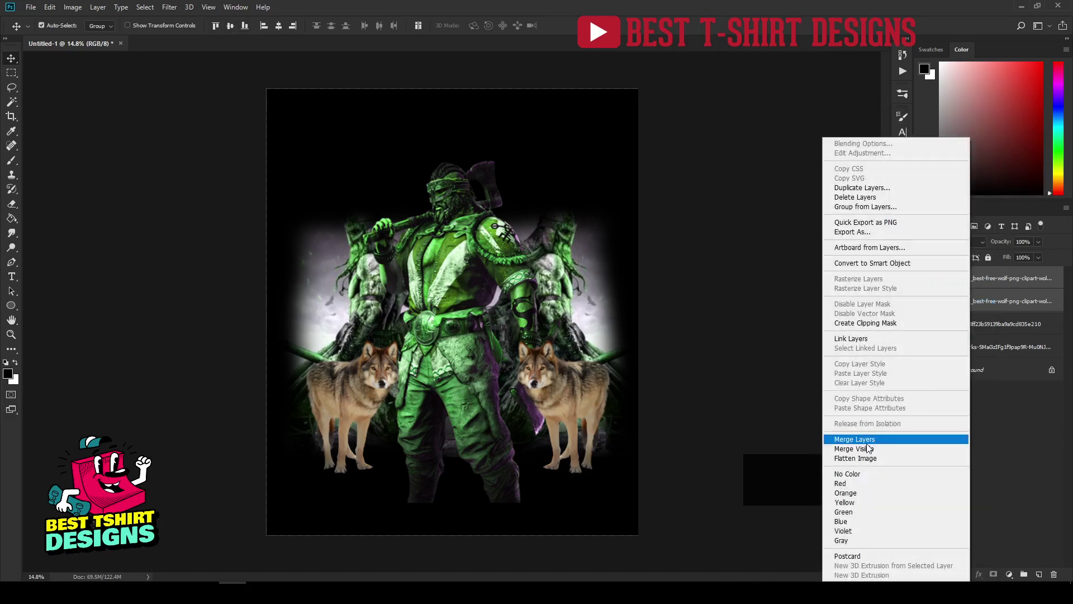
left_click(866, 440)
left_click(923, 278)
left_click(923, 278)
Tint the merged wolves green with a Hue/Saturation adjustment, setting Hue to +70.
left_click(74, 7)
mouse_move(85, 37)
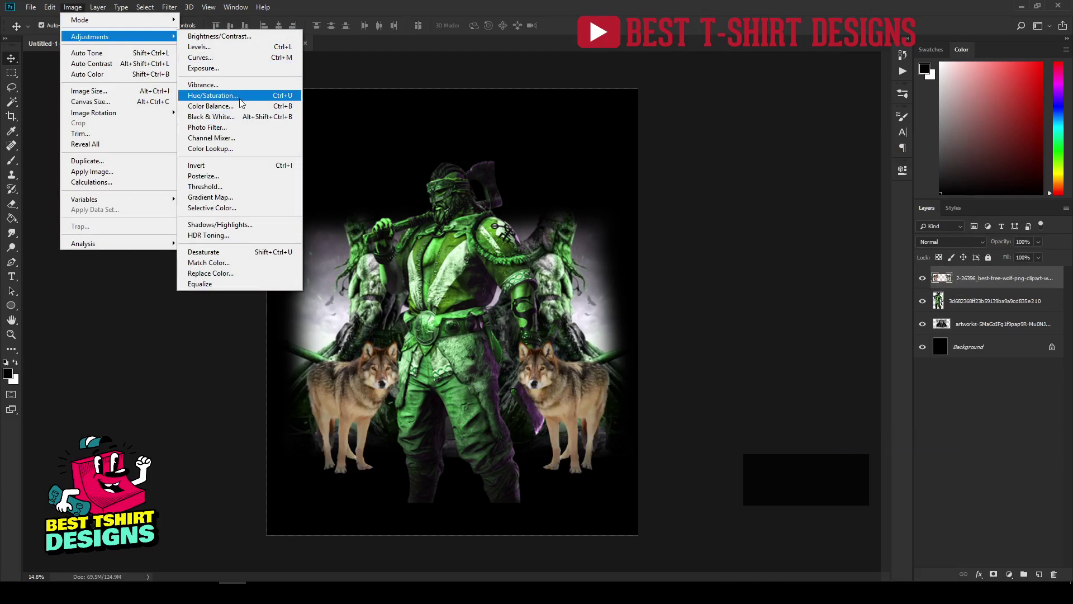
left_click(241, 102)
left_click_drag(758, 192, 788, 191)
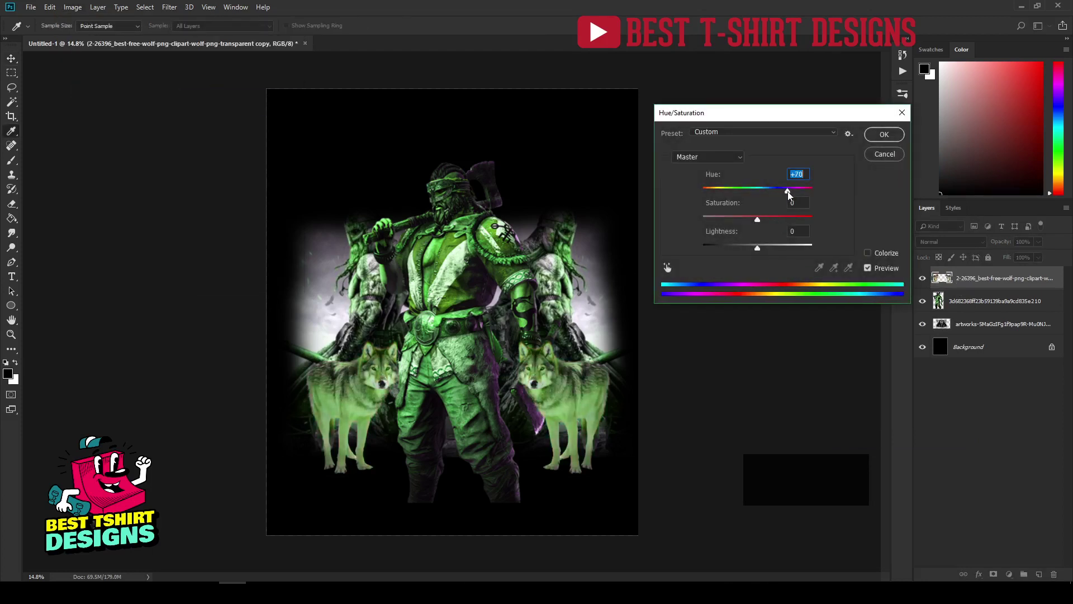
left_click(881, 138)
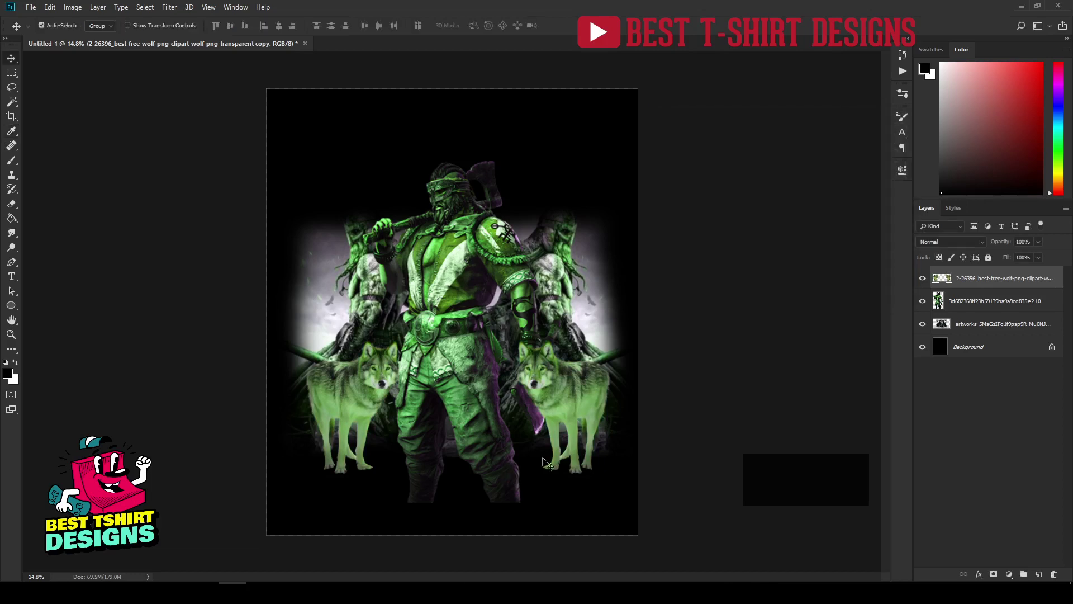
left_click(716, 334)
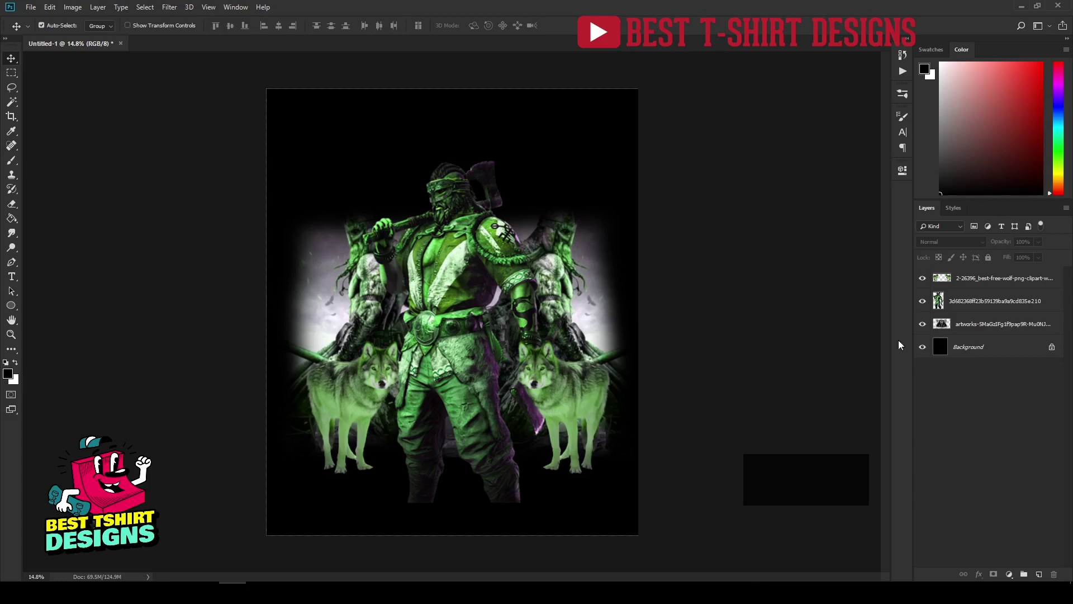
Place the depositphotos electric-lighting-effect image embedded directly above the warrior layer, scaled to about 182% around its centre.
left_click(975, 302)
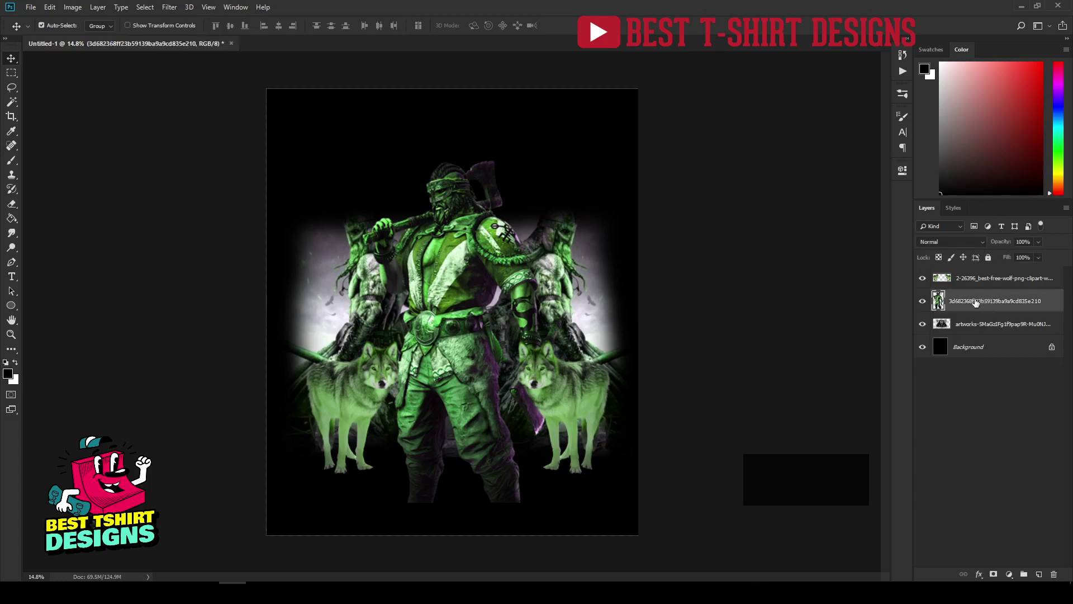
left_click(31, 8)
left_click(60, 218)
left_click(313, 190)
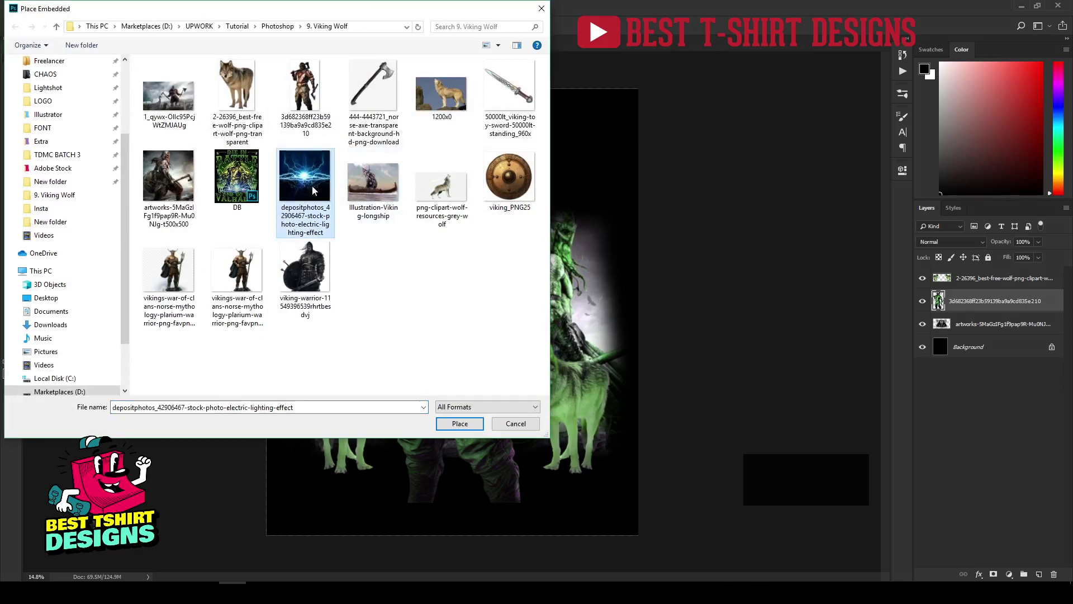
double_click(313, 191)
left_click_drag(531, 386, 605, 443)
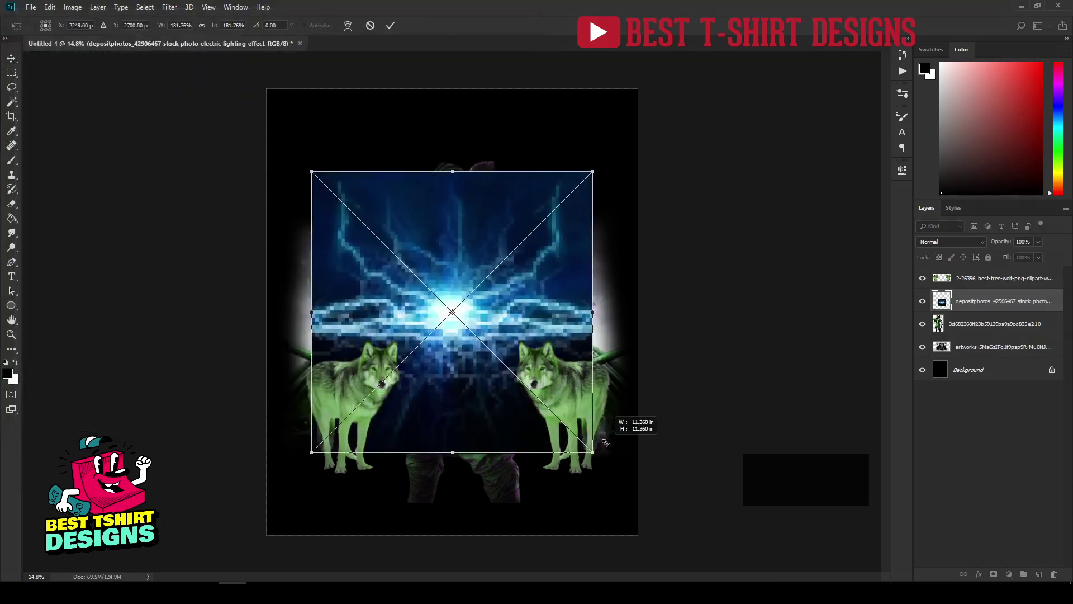
key("Return")
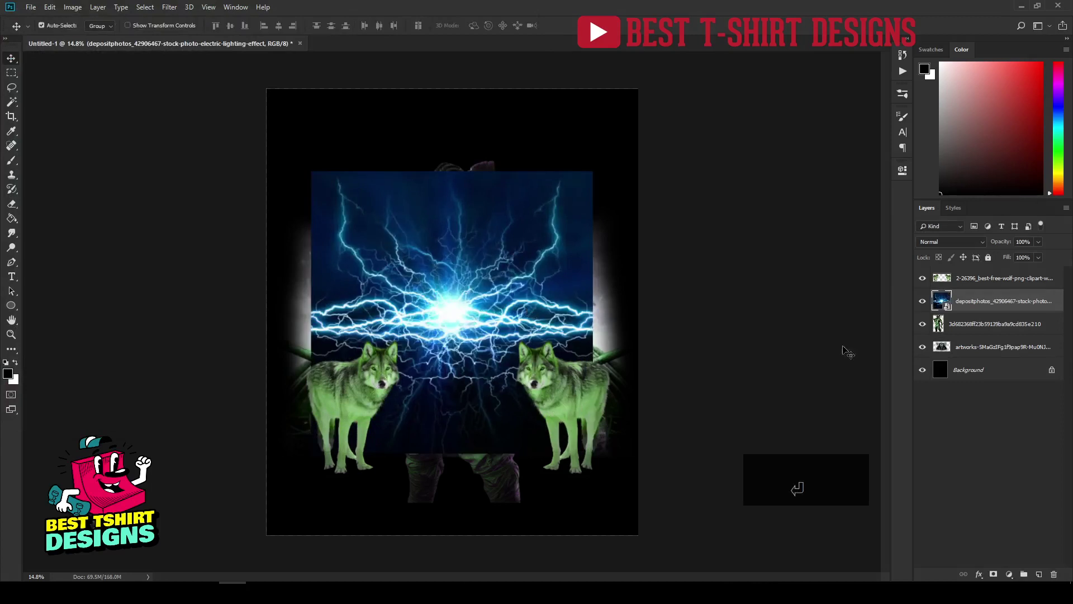
Move the lightning layer beneath the warrior layer and set its blend mode to Color Dodge.
left_click_drag(981, 300, 978, 331)
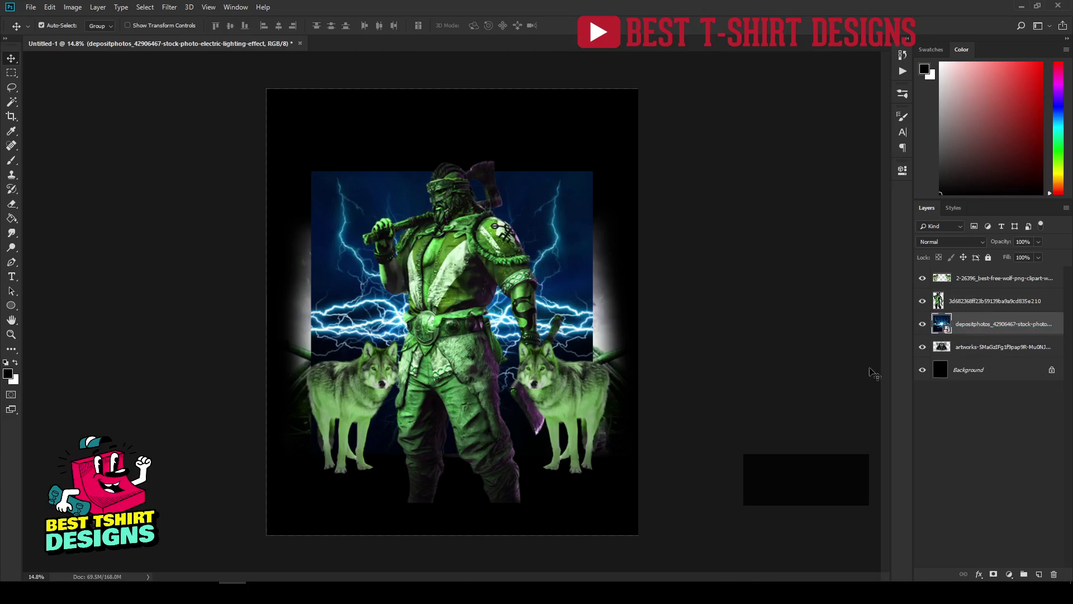
left_click(937, 243)
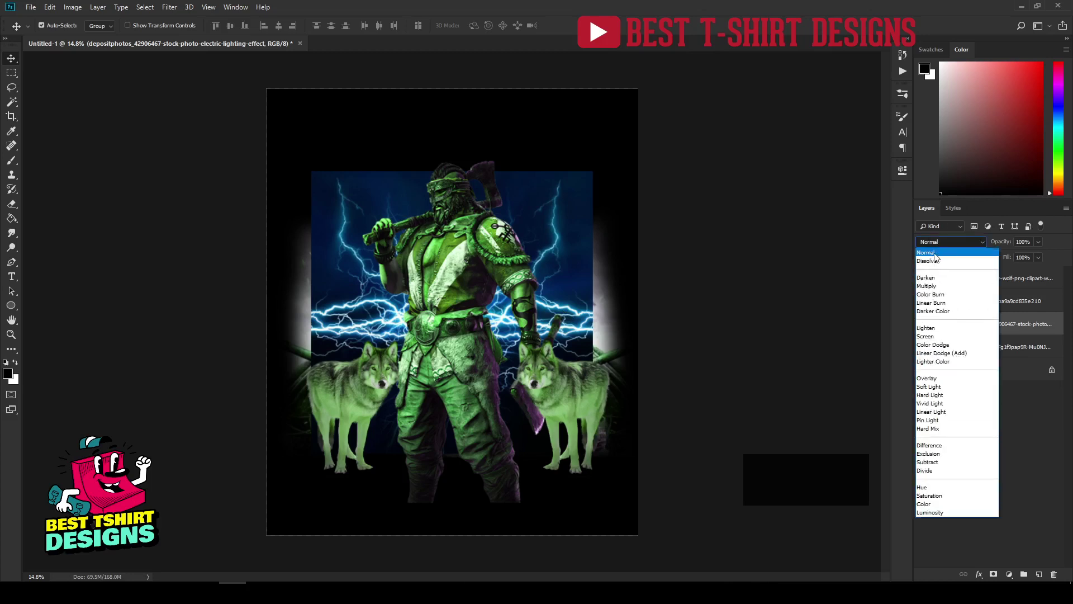
left_click(929, 328)
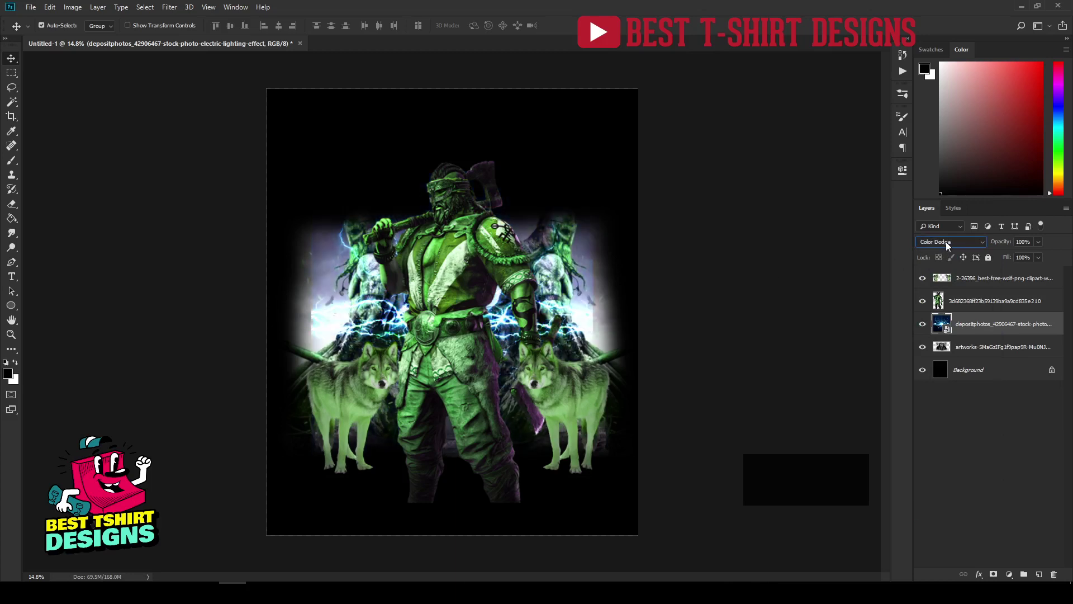
Try other blend modes on the lightning layer, including Darken, Linear Dodge (Add) and Hard Mix.
left_click(778, 268)
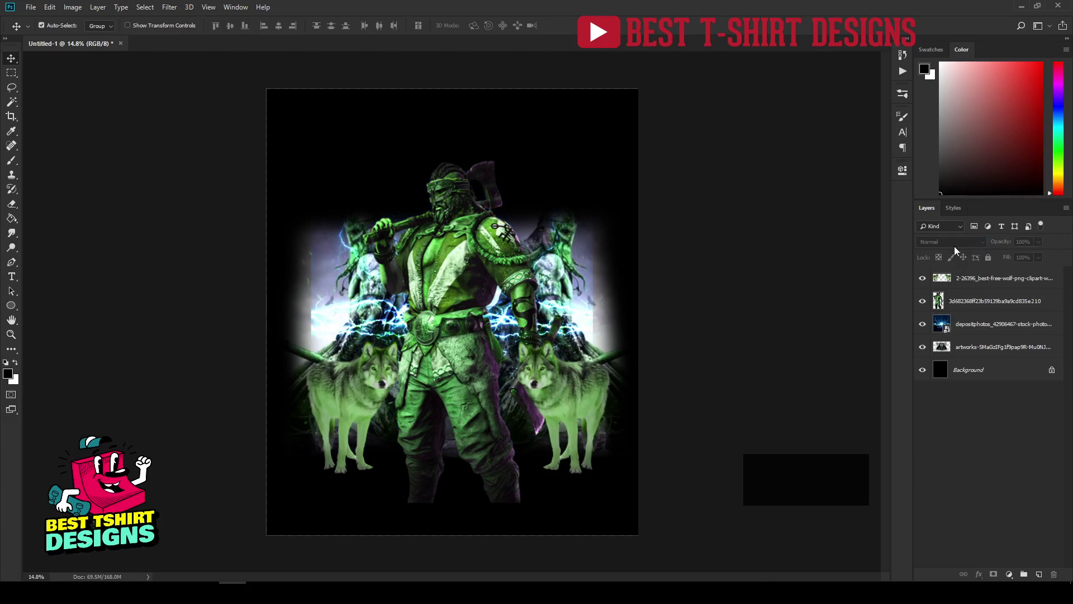
left_click(973, 325)
left_click(941, 243)
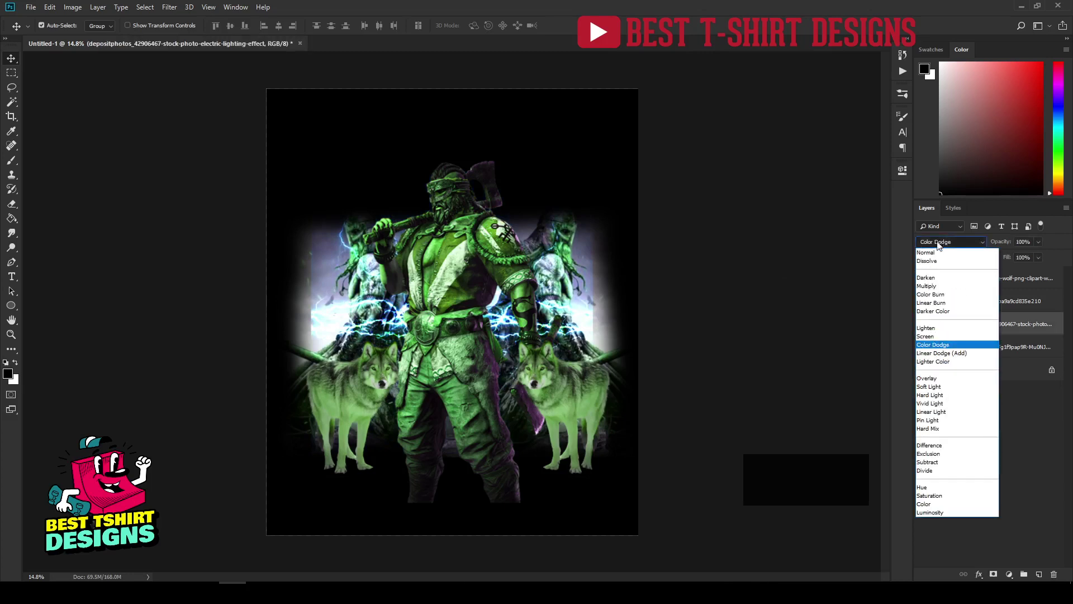
left_click(928, 279)
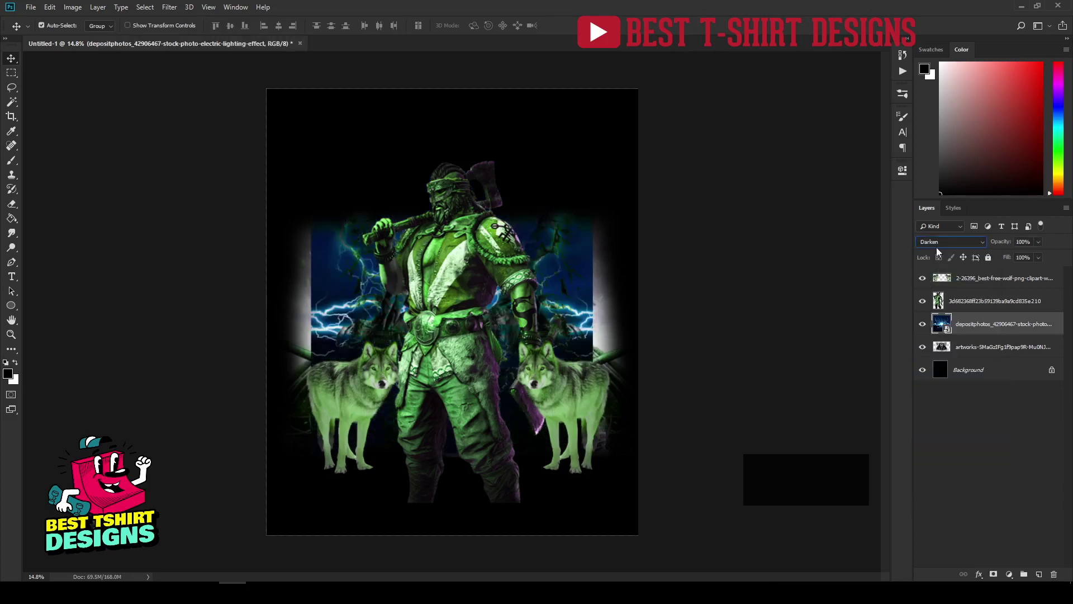
scroll(941, 241, "down", 4)
scroll(940, 242, "down", 4)
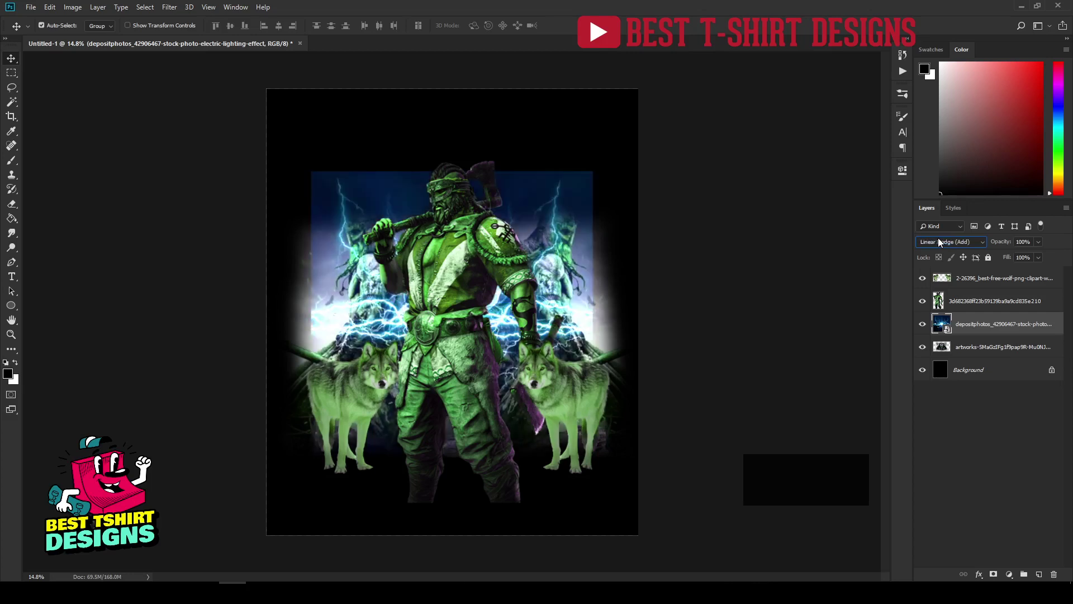
scroll(940, 241, "down", 2)
scroll(939, 241, "down", 5)
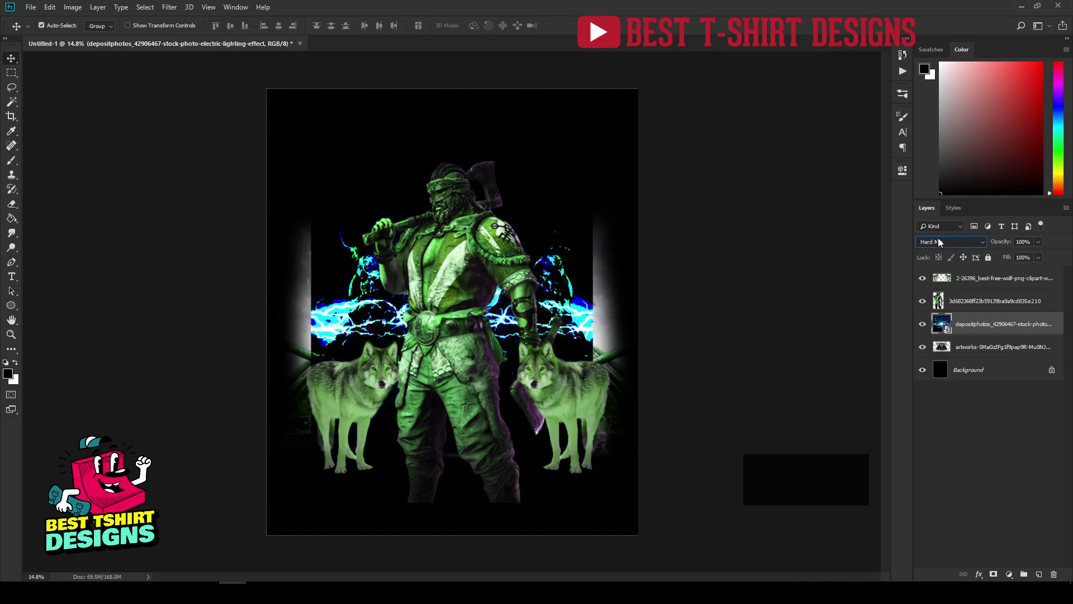
Set the lightning layer's blend mode to Lighten and shift the image slightly down behind the warrior.
left_click(939, 242)
left_click(935, 331)
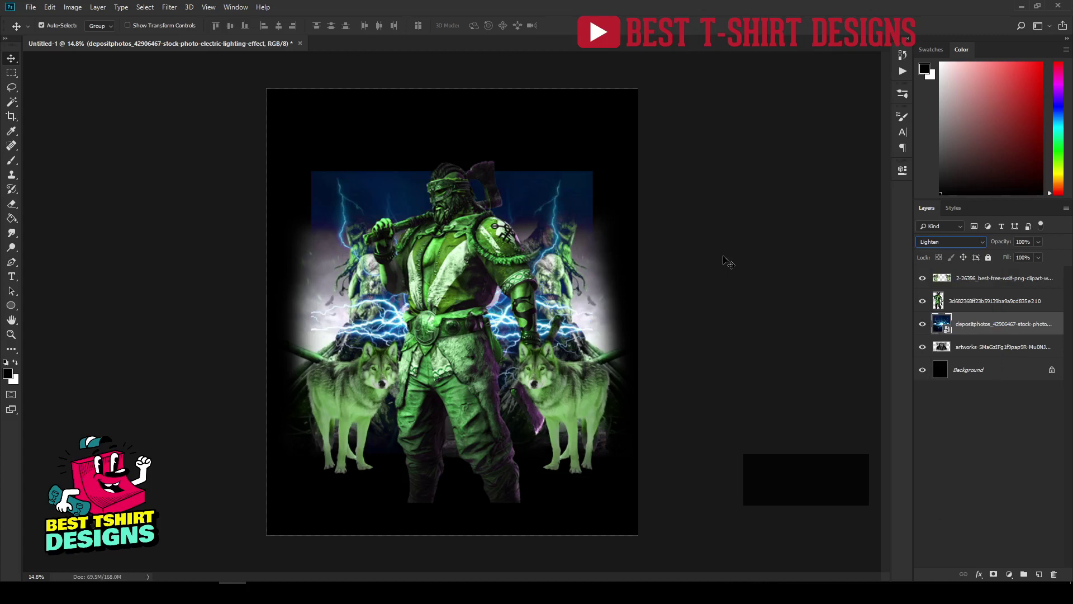
left_click_drag(559, 290, 557, 308)
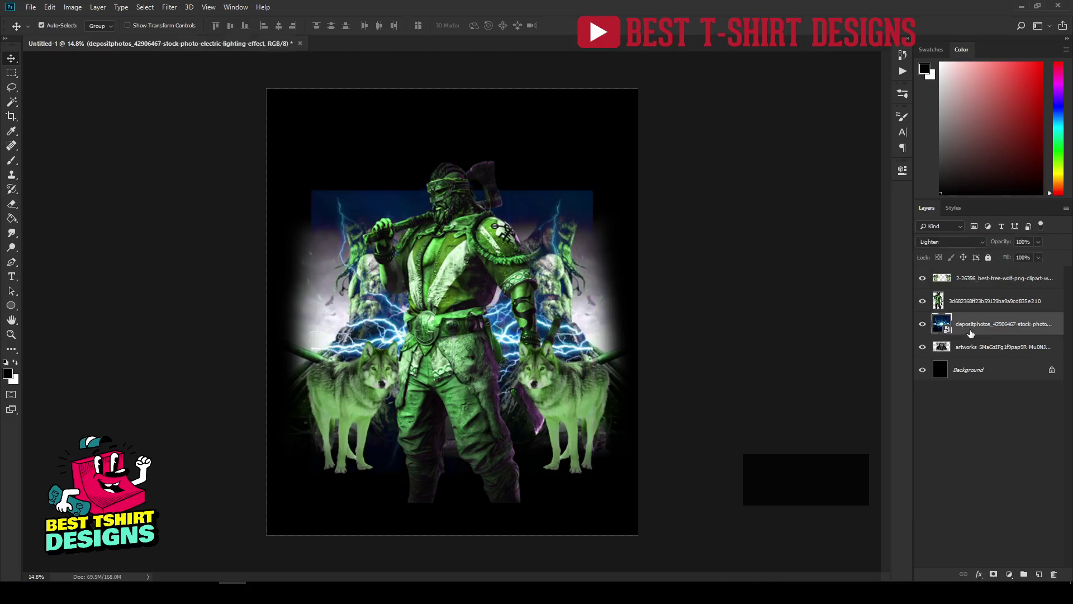
Rasterize the lightning layer so it can be edited with the Eraser tool.
right_click(971, 332)
left_click(833, 303)
key("alt+e")
key("e")
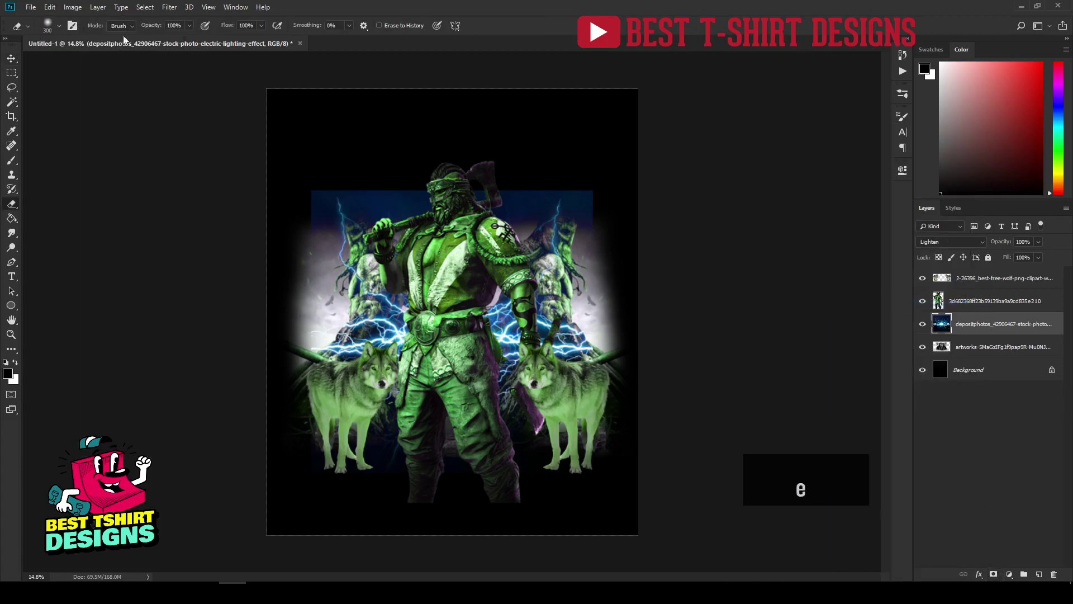
Erase the visible blue edges of the lightning image with a soft eraser of about 432 px and 0% hardness.
left_click(59, 26)
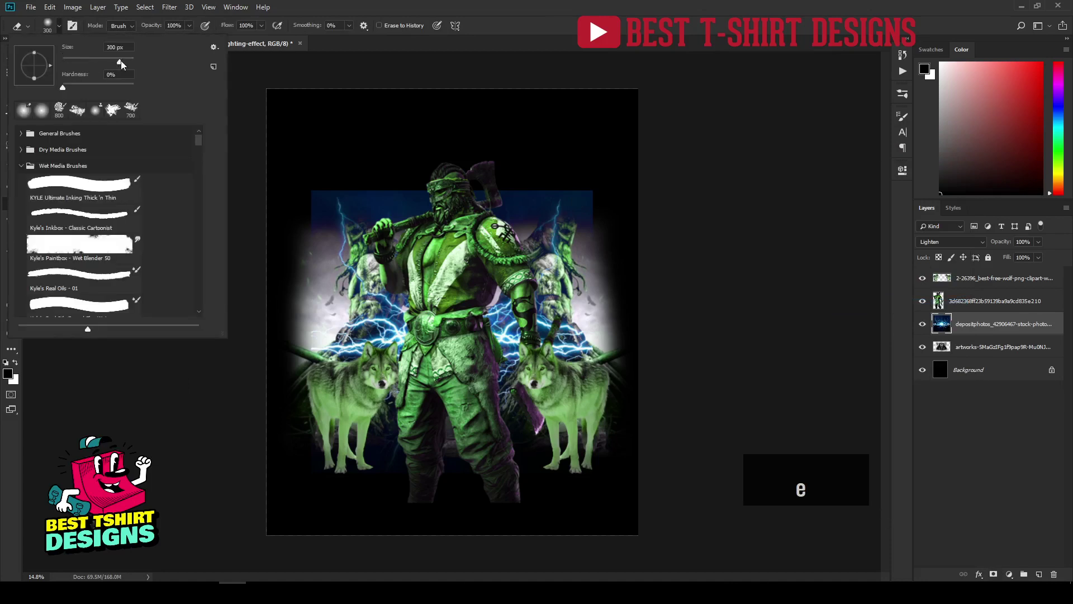
left_click_drag(124, 63, 126, 63)
left_click(494, 113)
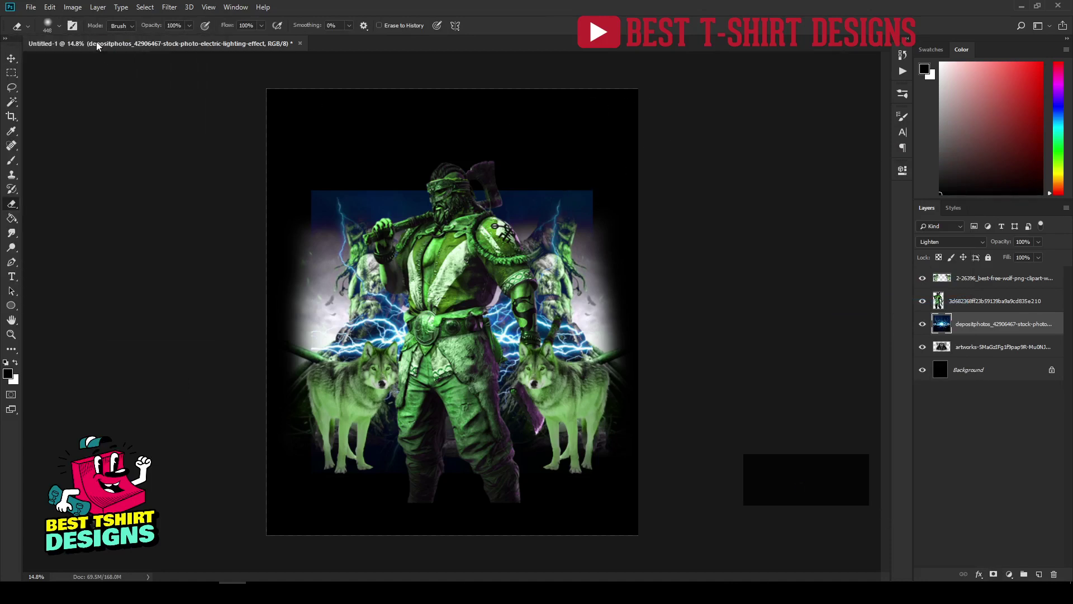
left_click(59, 27)
left_click_drag(119, 63, 131, 63)
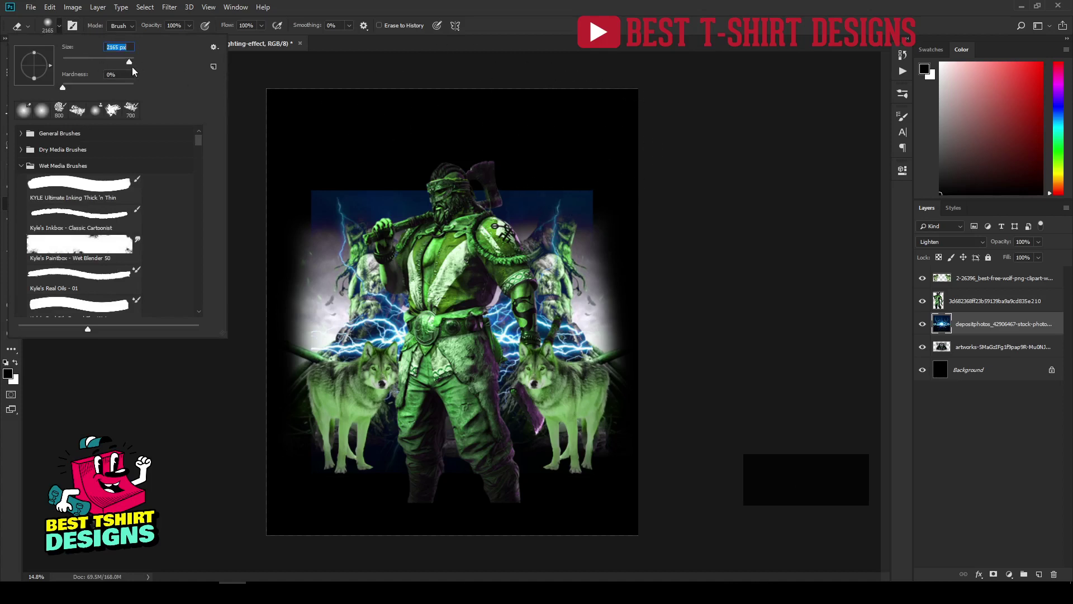
left_click(579, 117)
key("bracketright")
key("bracketright")
key("bracketright")
key("bracketright")
key("bracketright")
key("bracketright")
key("bracketright")
key("v")
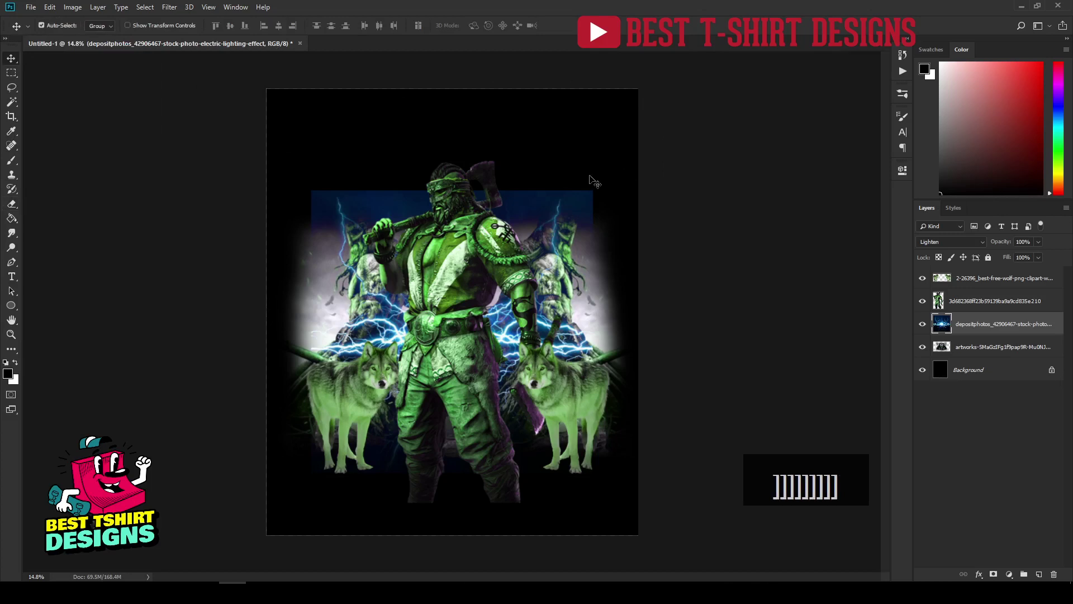
key("e")
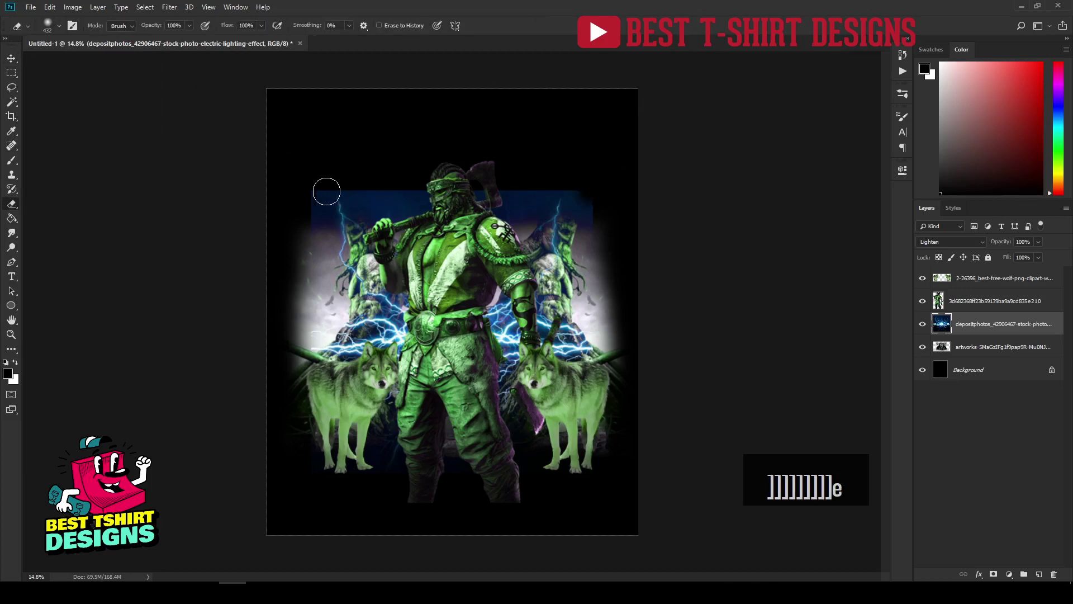
left_click_drag(340, 189, 604, 192)
mouse_move(266, 205)
left_mouse_down()
mouse_move(608, 212)
mouse_move(529, 212)
left_mouse_up()
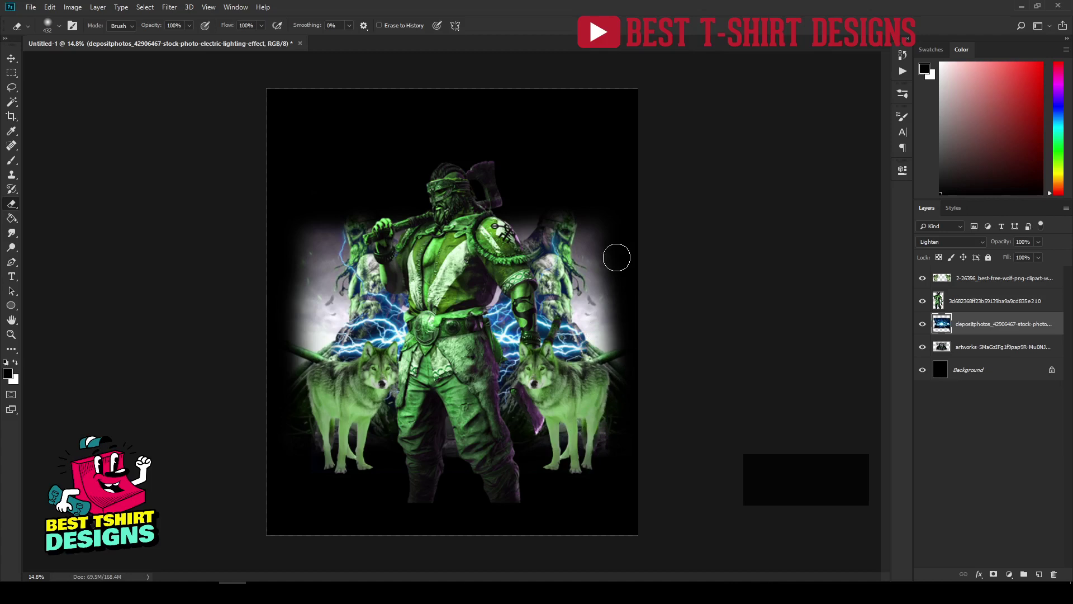
key("v")
left_click(722, 347)
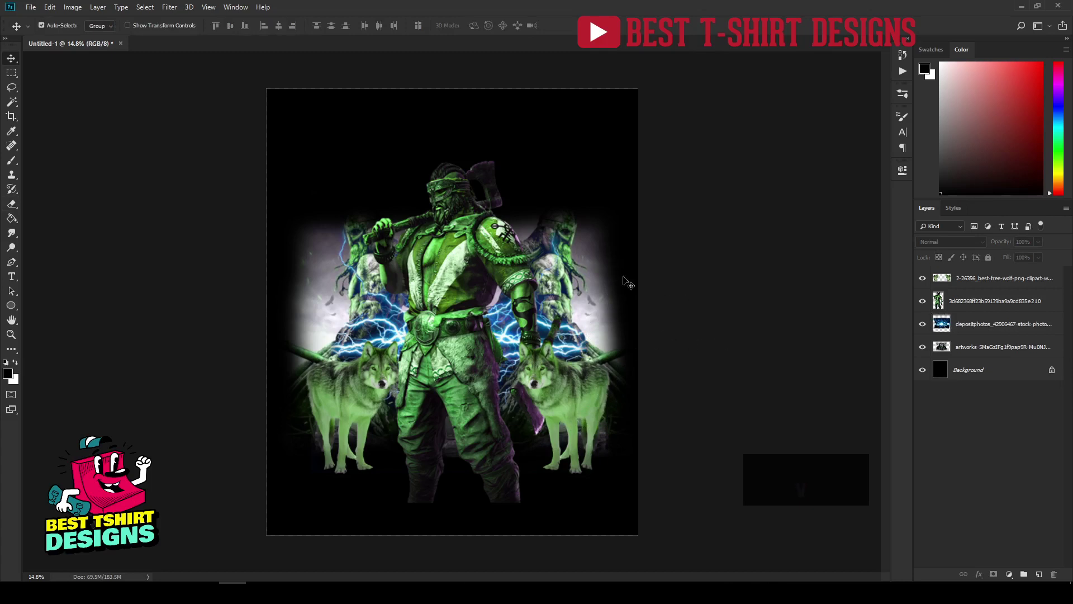
Group the wolf, warrior, lightning and backdrop artwork layers, leaving out the black background.
left_click(973, 348)
left_click(976, 279, "shift")
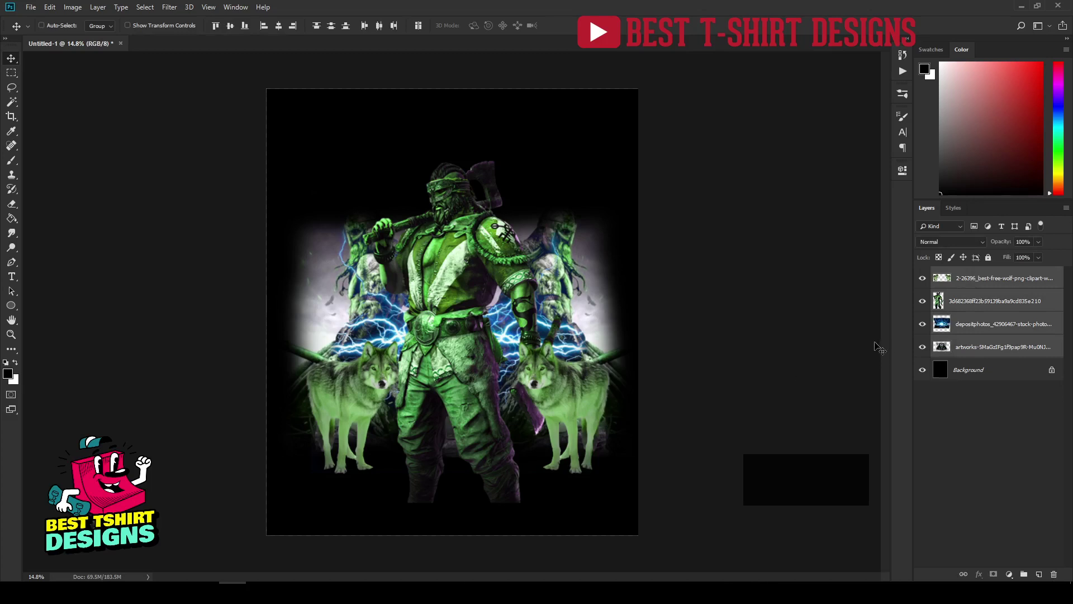
key("ctrl+g")
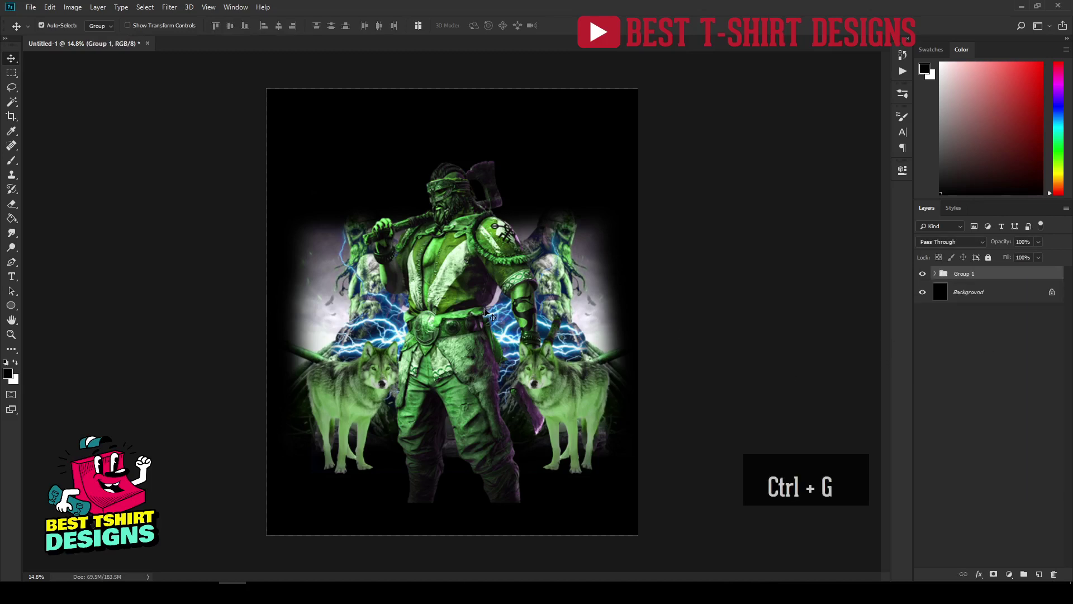
Keep Auto-Select set to Group and shift the grouped artwork slightly left on the canvas.
left_click(101, 26)
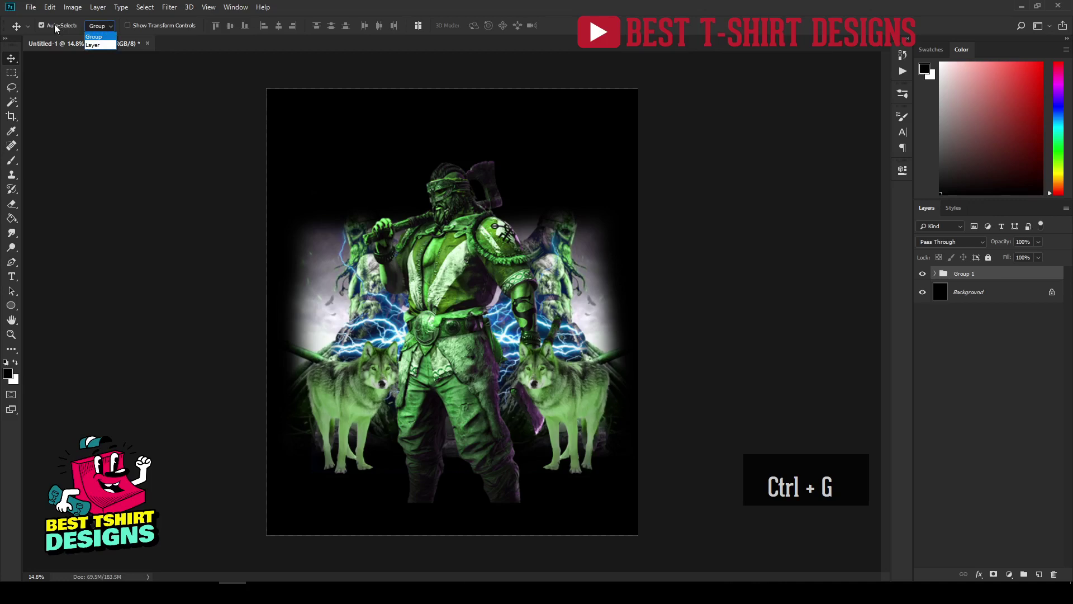
left_click(95, 45)
left_click(100, 25)
left_click(94, 36)
mouse_move(468, 320)
left_mouse_down()
mouse_move(464, 269)
mouse_move(455, 324)
mouse_move(455, 315)
left_mouse_up()
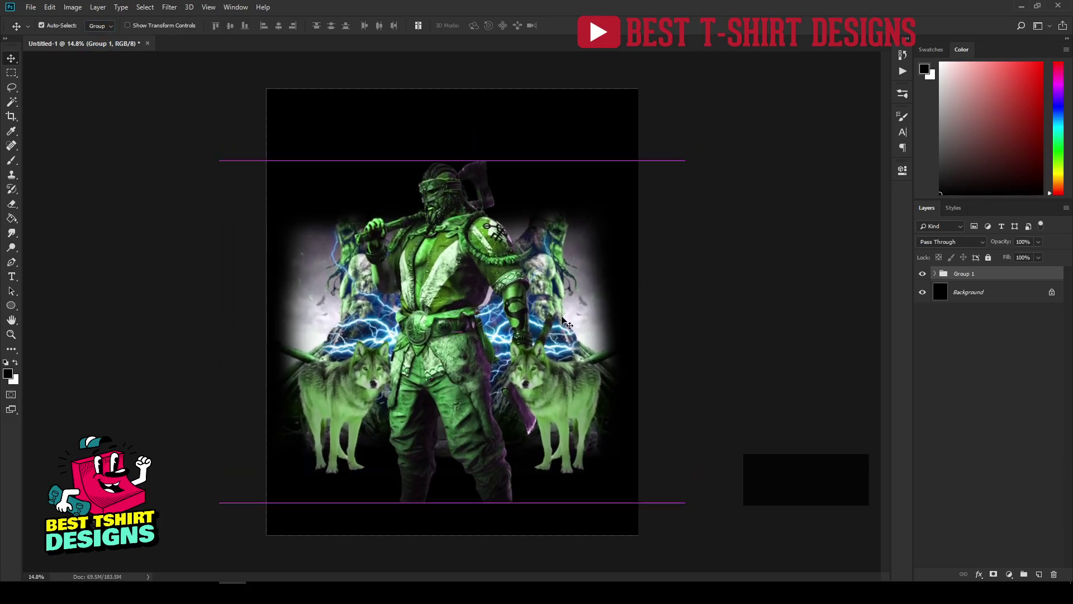
left_click(740, 316)
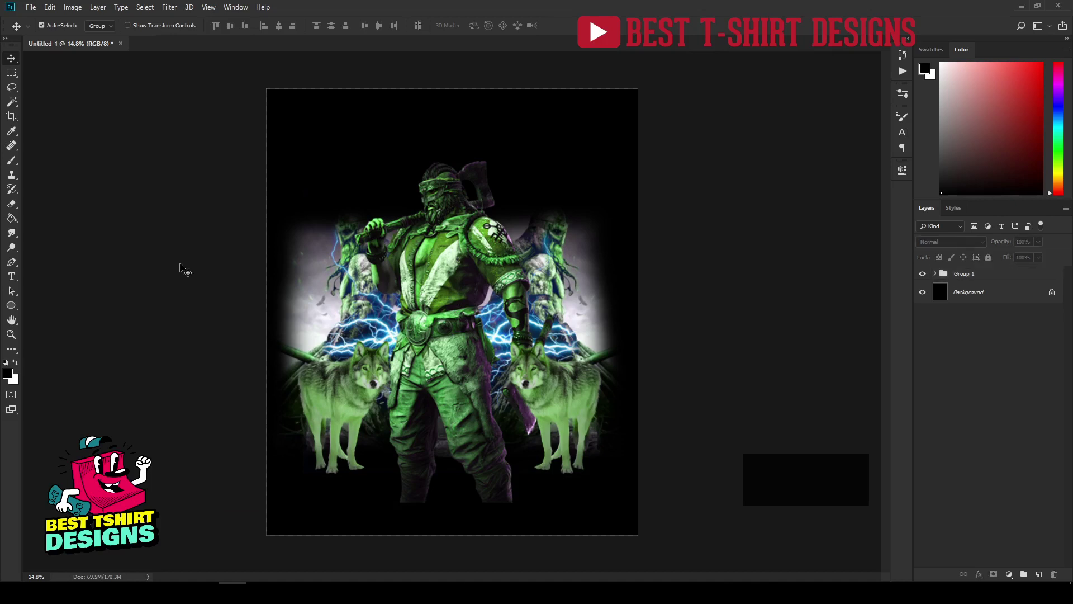
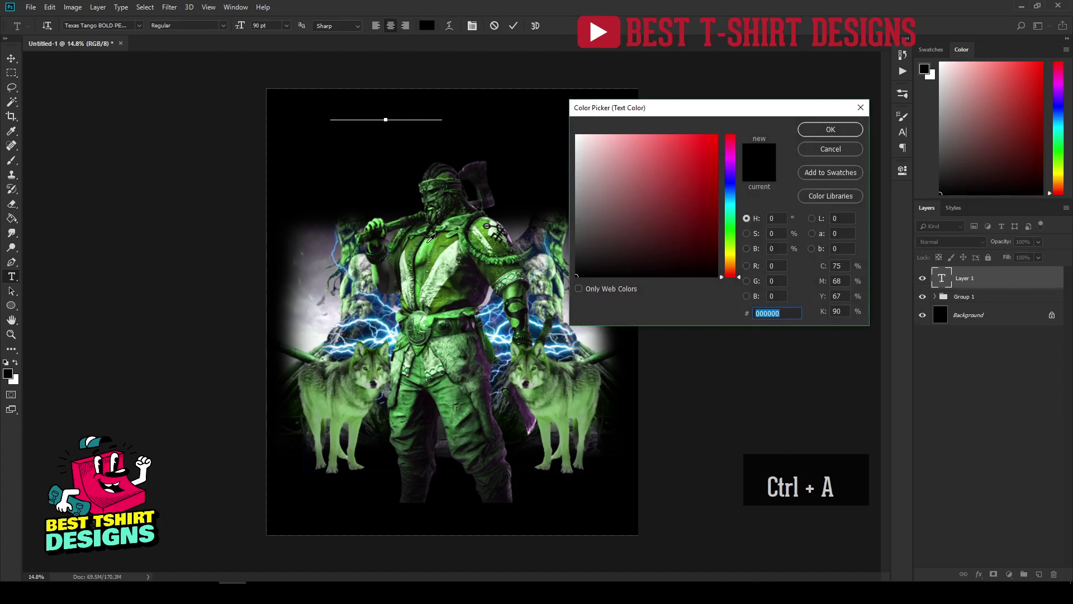
Colour the "die in" text green #60d248, sampled from the warrior, and commit the text.
left_click(429, 241)
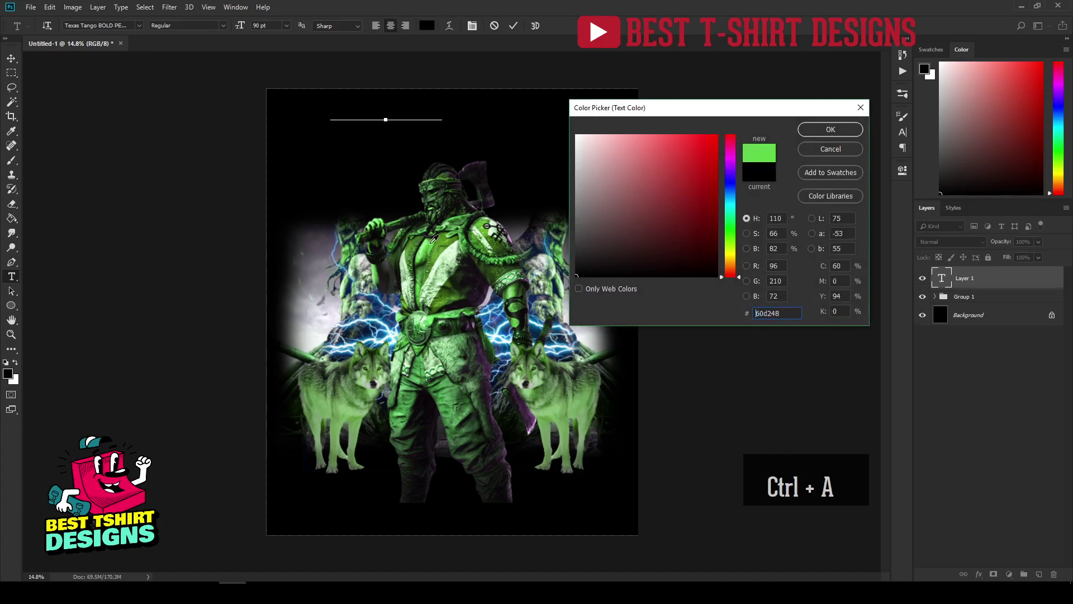
left_click(852, 129)
left_click(401, 102)
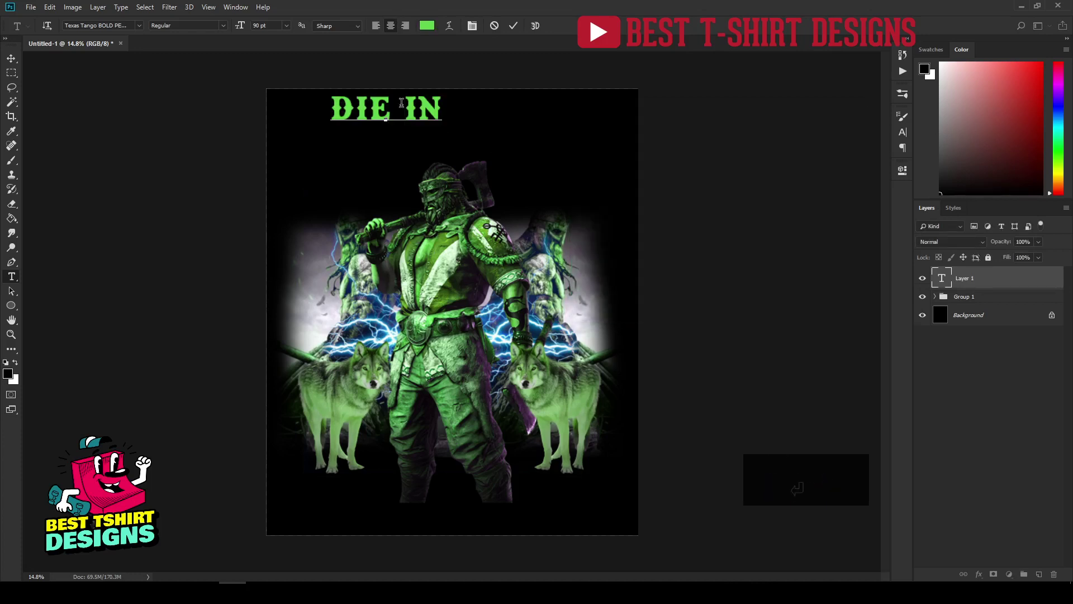
key("KP_Enter")
Duplicate the centred "die in" text directly beneath the original and change the copy's wording to "battle".
key("v")
left_click_drag(410, 107, 480, 146)
key("t")
left_click(470, 147)
double_click(470, 147)
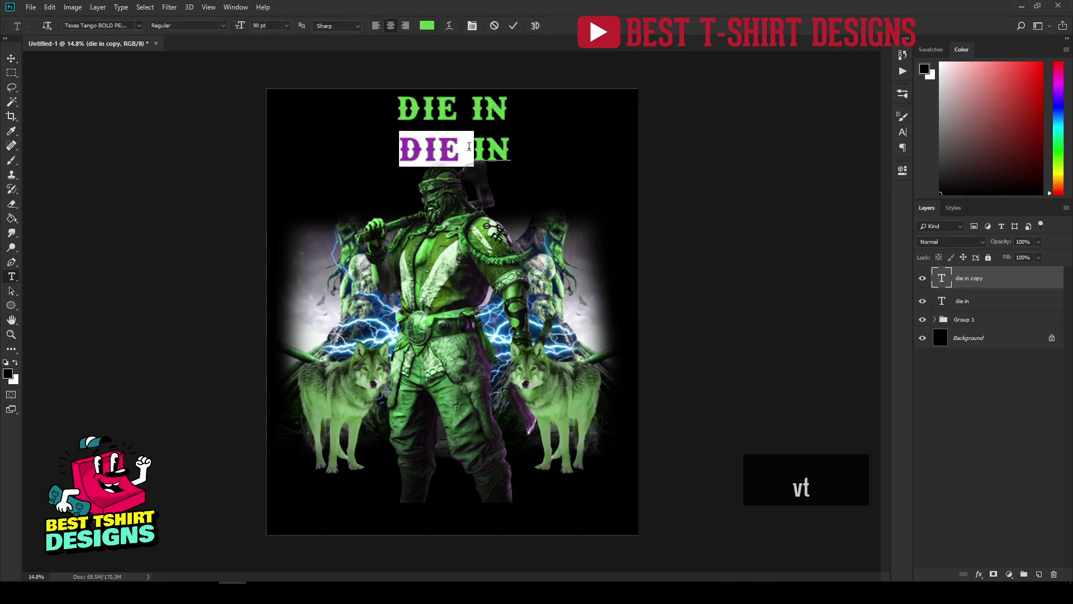
left_click(469, 146)
type("battl")
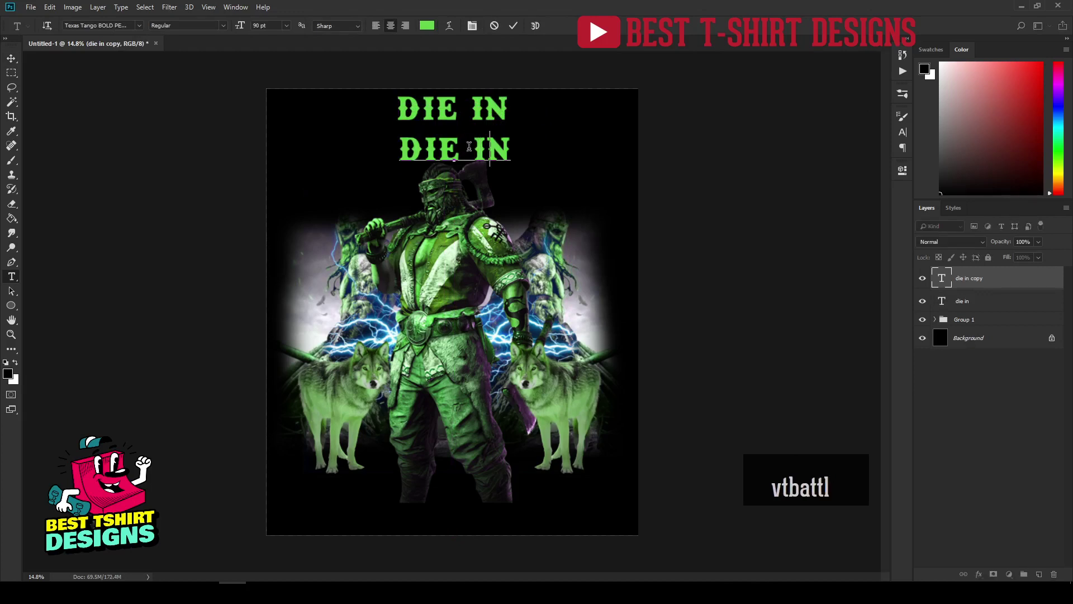
type("e")
key("Return")
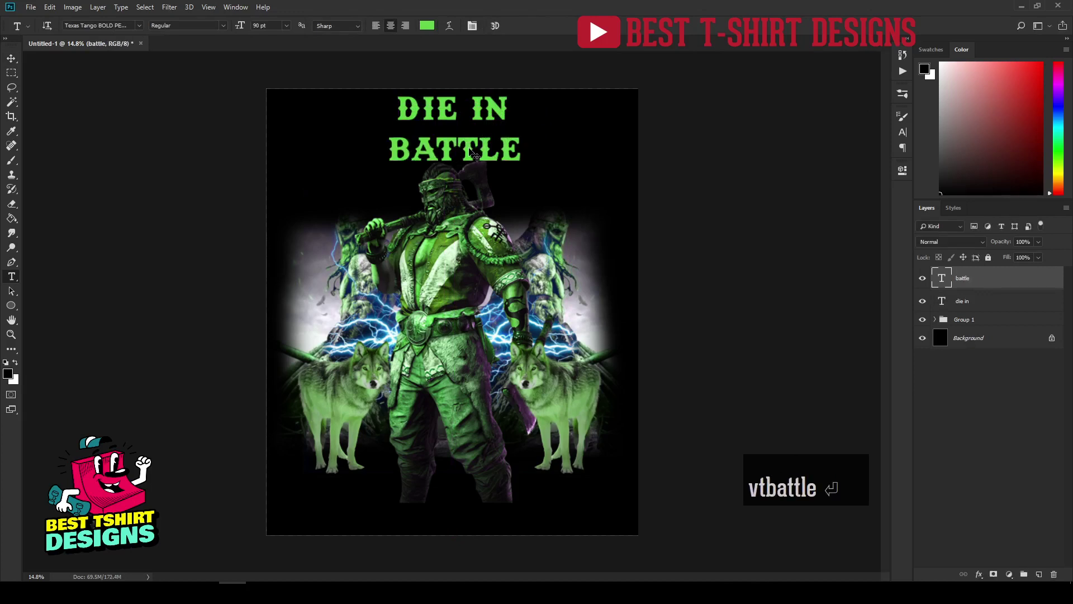
Enlarge the "battle" text to nearly the full canvas width and position it just beneath "die in".
key("ctrl+f")
key("ctrl+t")
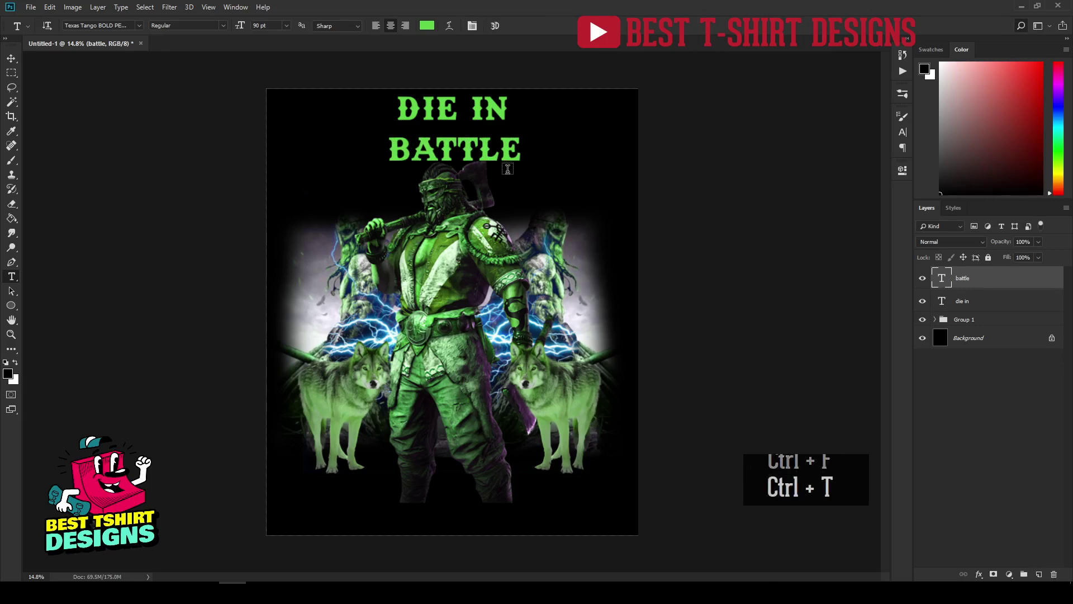
left_click_drag(531, 169, 624, 219)
key("Return")
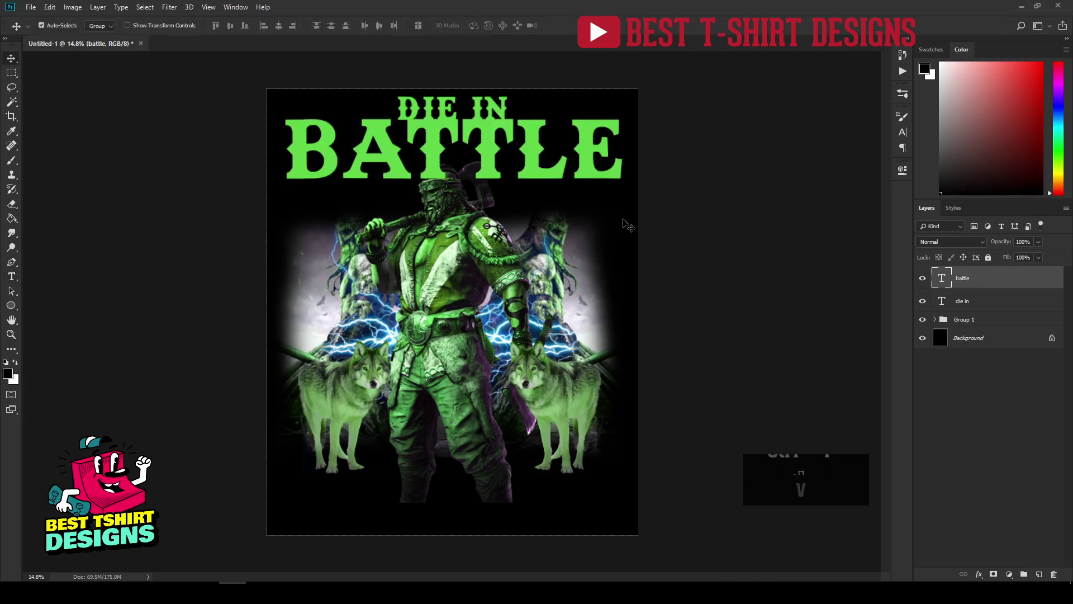
key("v")
left_click_drag(489, 160, 485, 166)
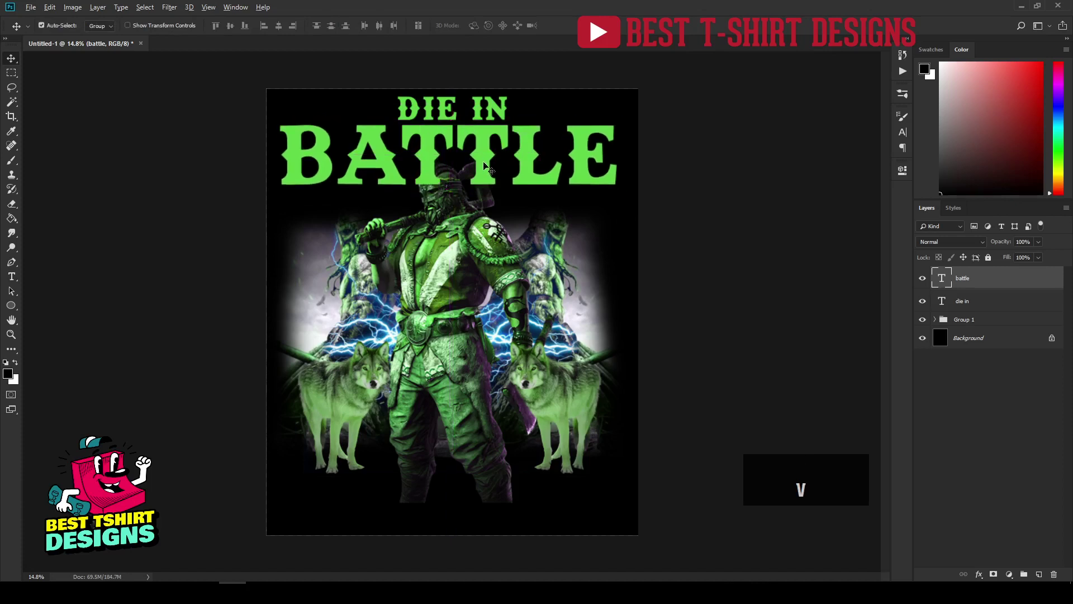
Duplicate the "die in" text down over the warrior's lower legs and change the copy's wording to "and go to".
scroll(485, 166, "down", 1)
left_click_drag(495, 133, 495, 451)
key("t")
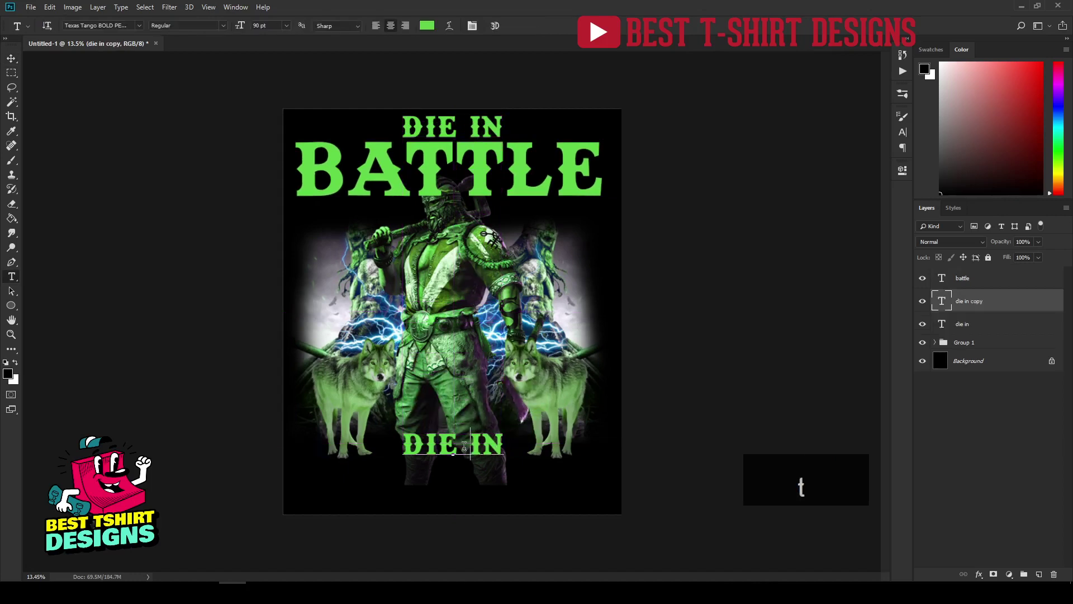
triple_click(464, 445)
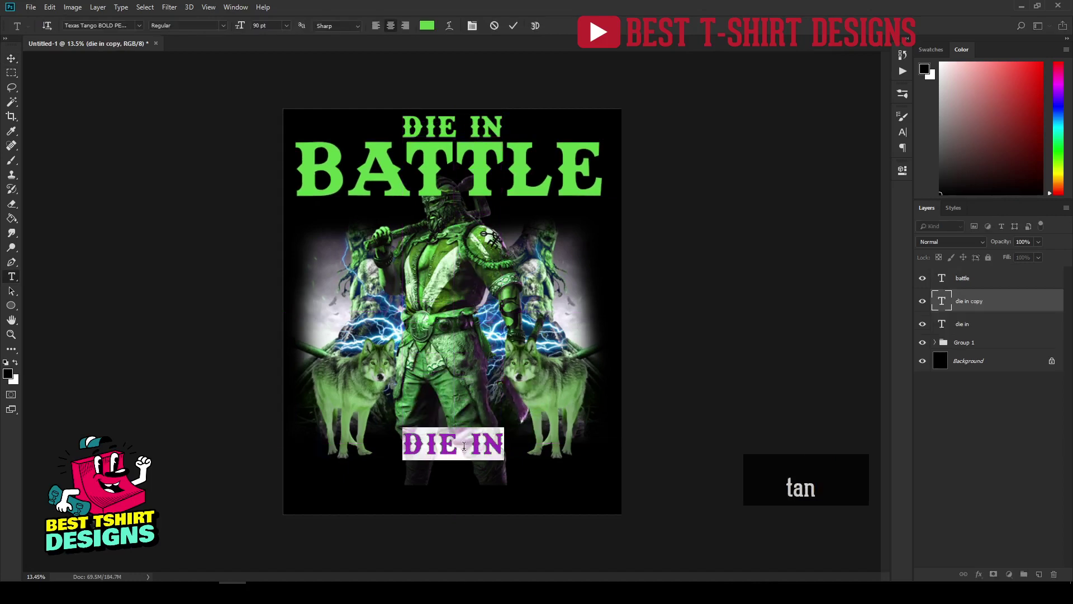
type("and go to")
key("Return")
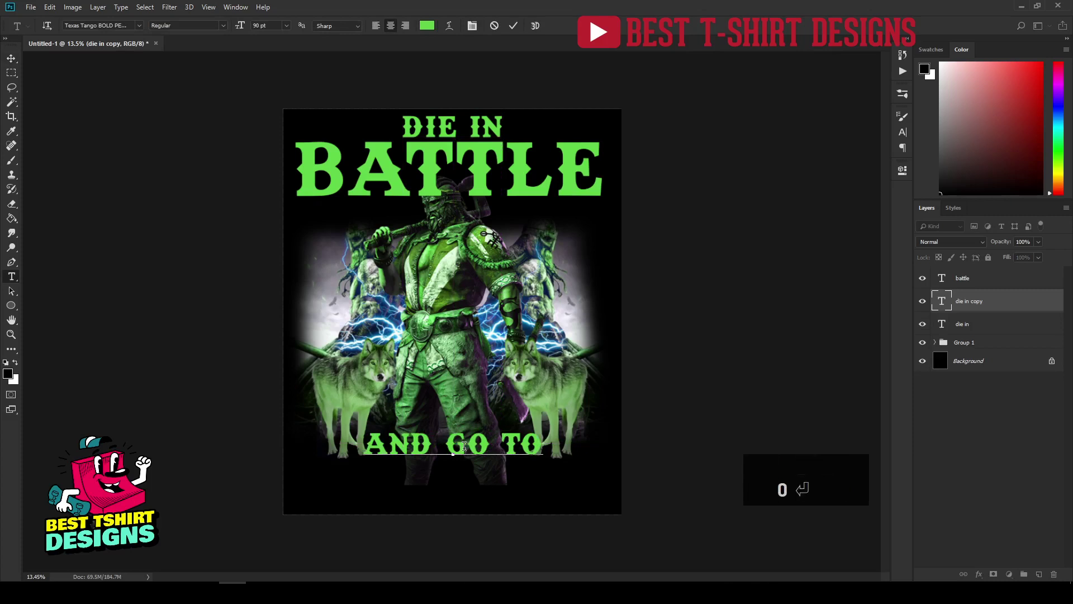
Duplicate the "and go to" text directly beneath the original and change the copy's wording to "valhalla", checking it against the slogan in Notepad.
key("v")
left_click_drag(464, 445, 475, 491)
key("t")
triple_click(473, 486)
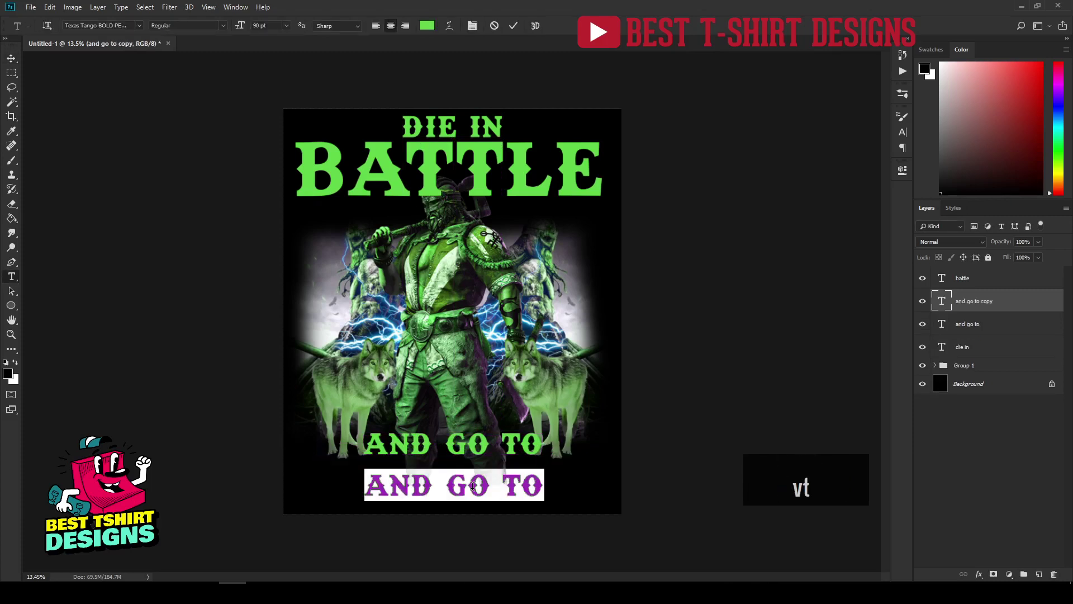
type("valhala")
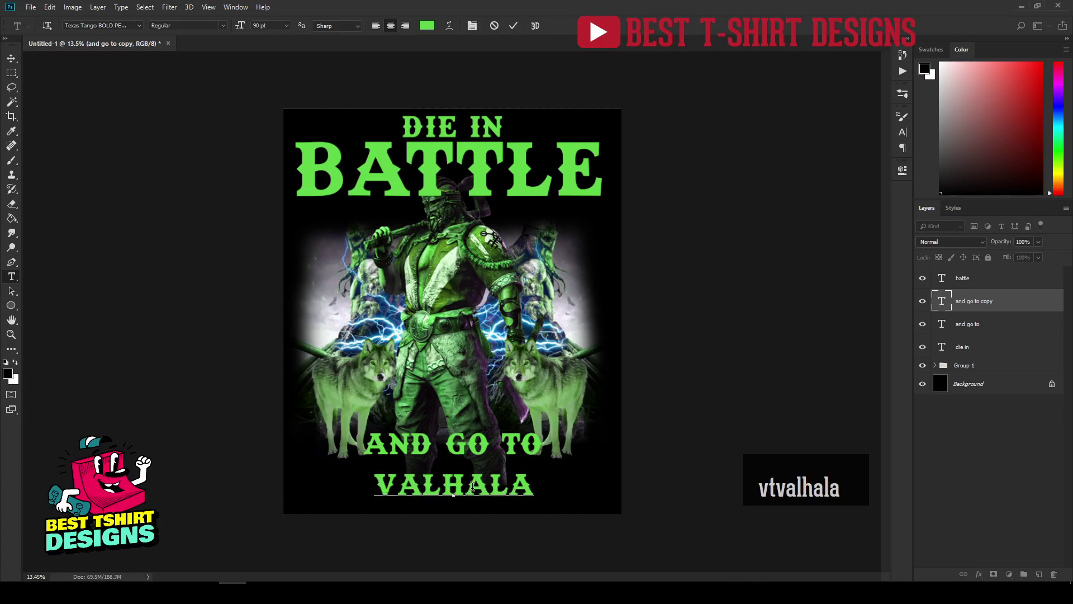
key("BackSpace")
type("la")
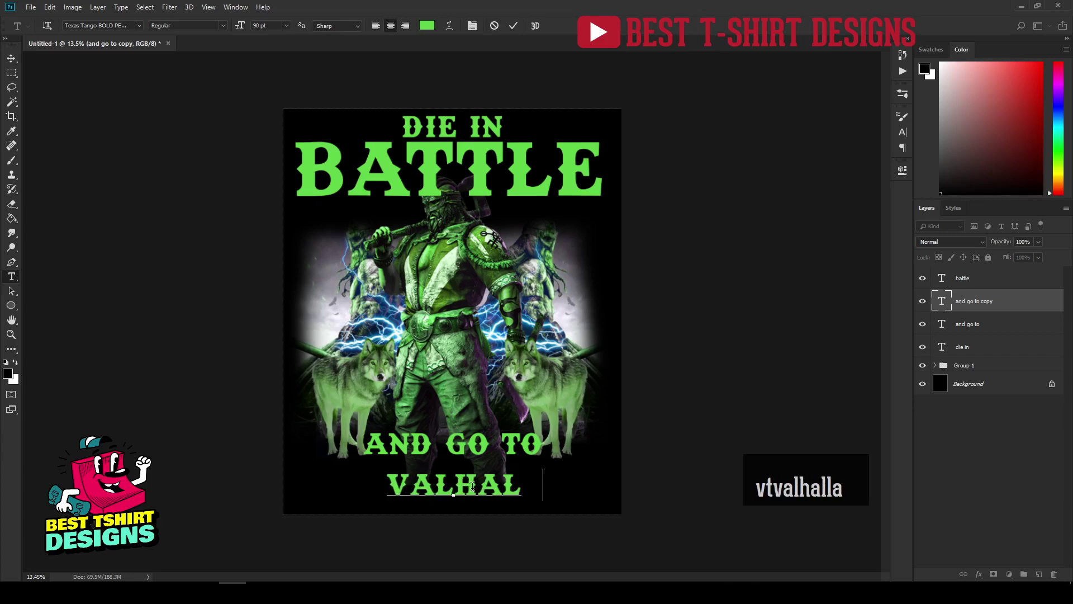
key("KP_Enter")
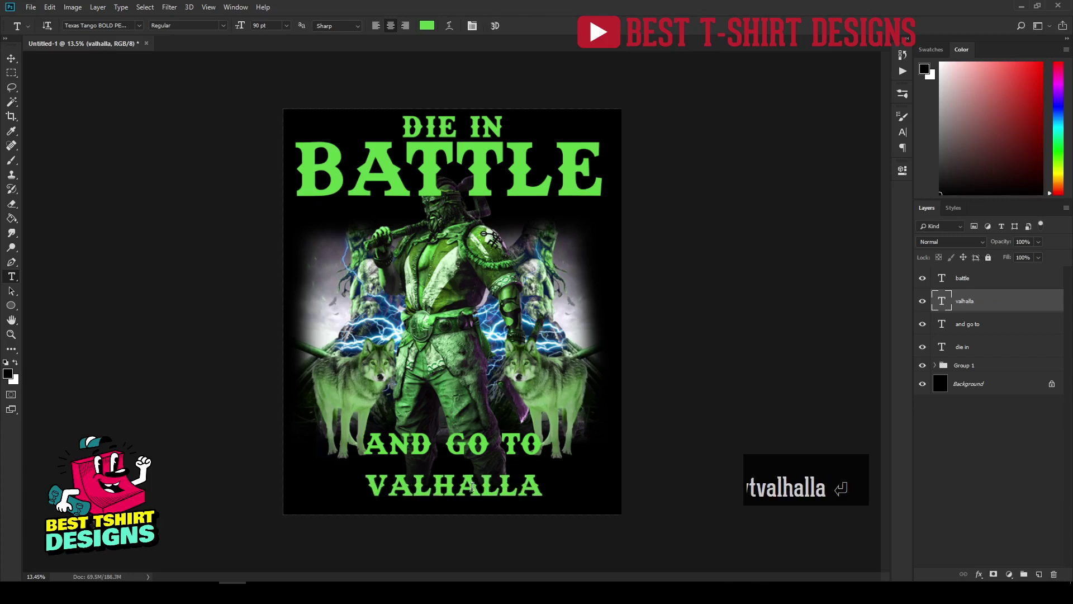
key("alt+Tab")
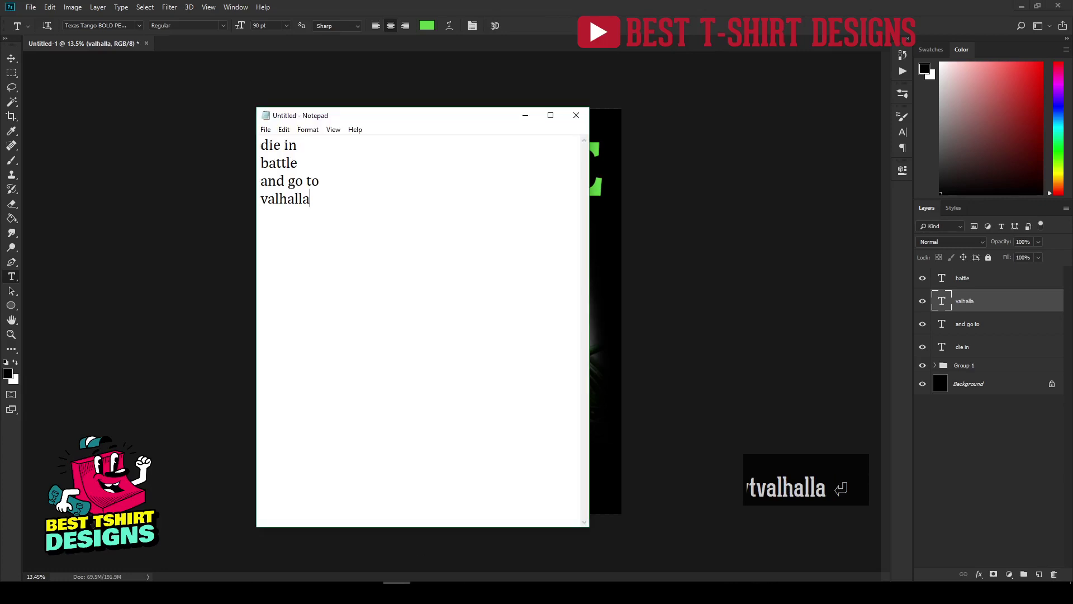
key("alt+Tab")
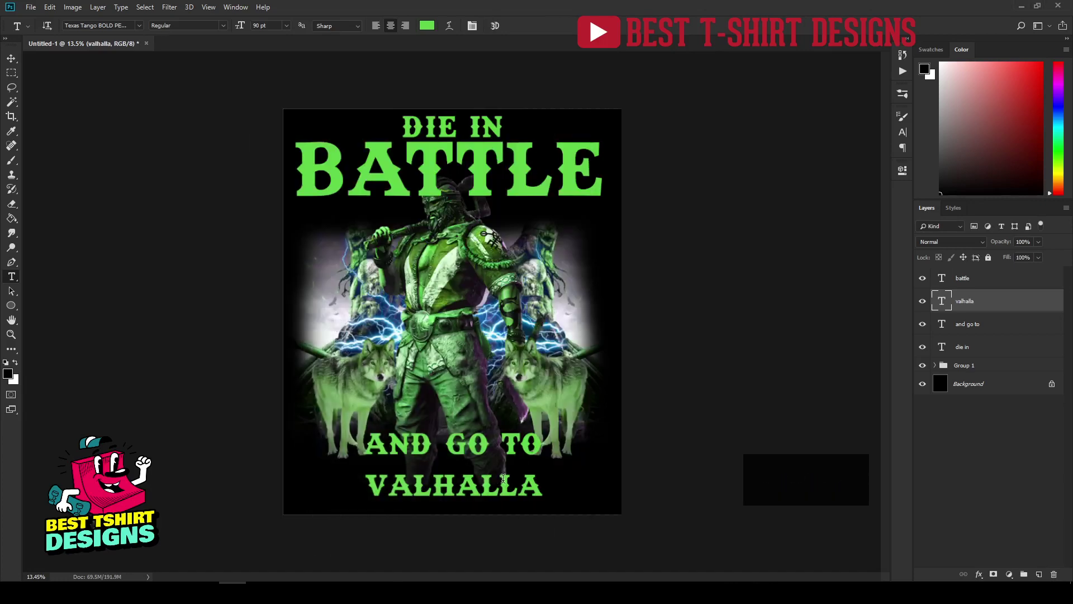
Scale the "valhalla" text to about 178% so it spans nearly the full canvas width, and shift it up slightly.
key("ctrl+t")
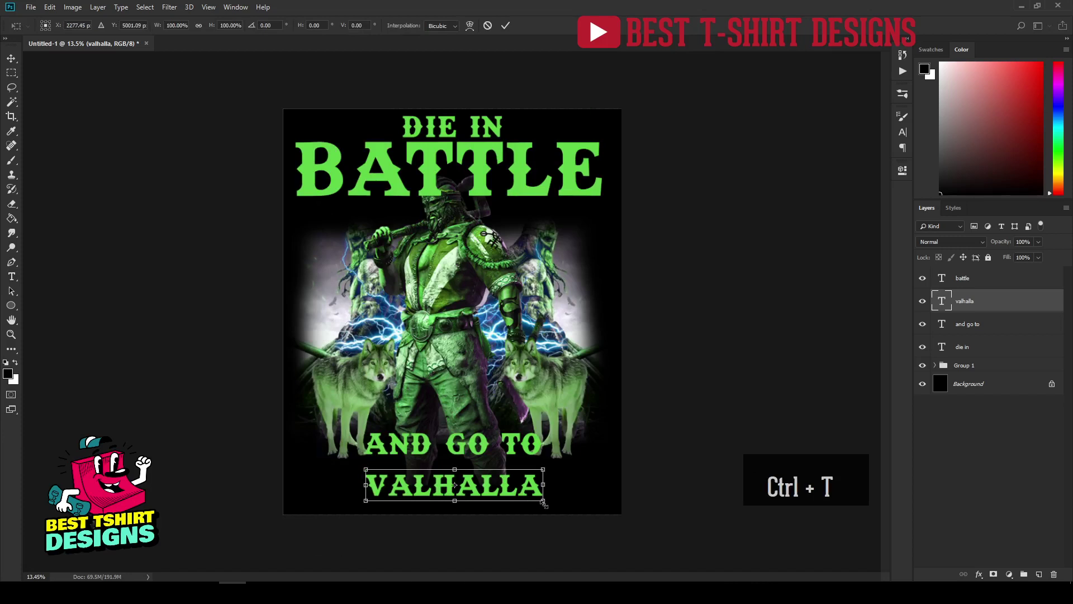
left_click_drag(544, 504, 609, 534)
key("Return")
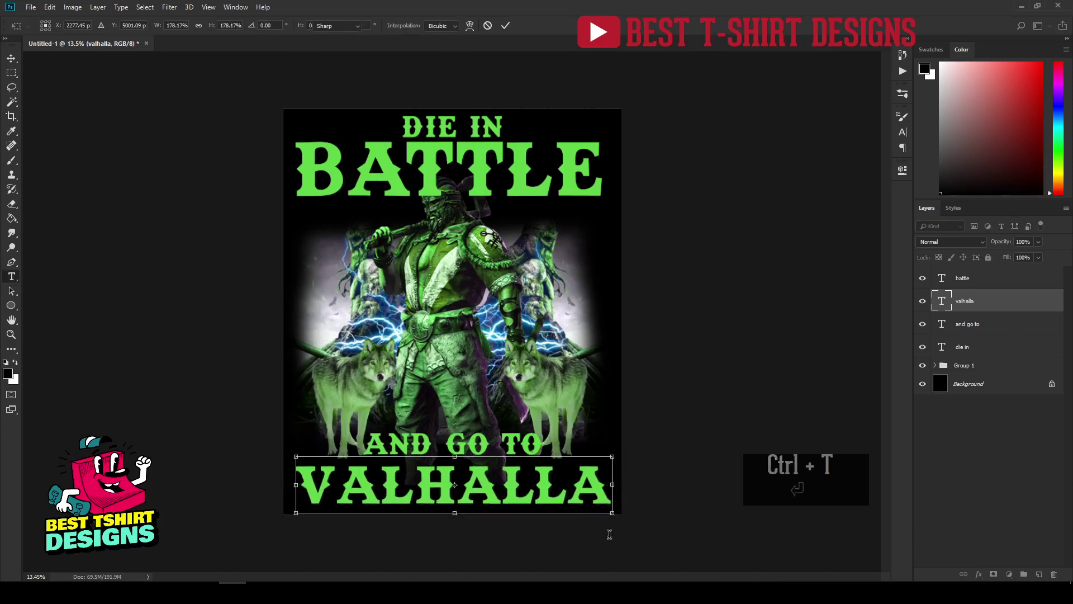
key("v")
left_click_drag(515, 493, 513, 487)
left_click(702, 356)
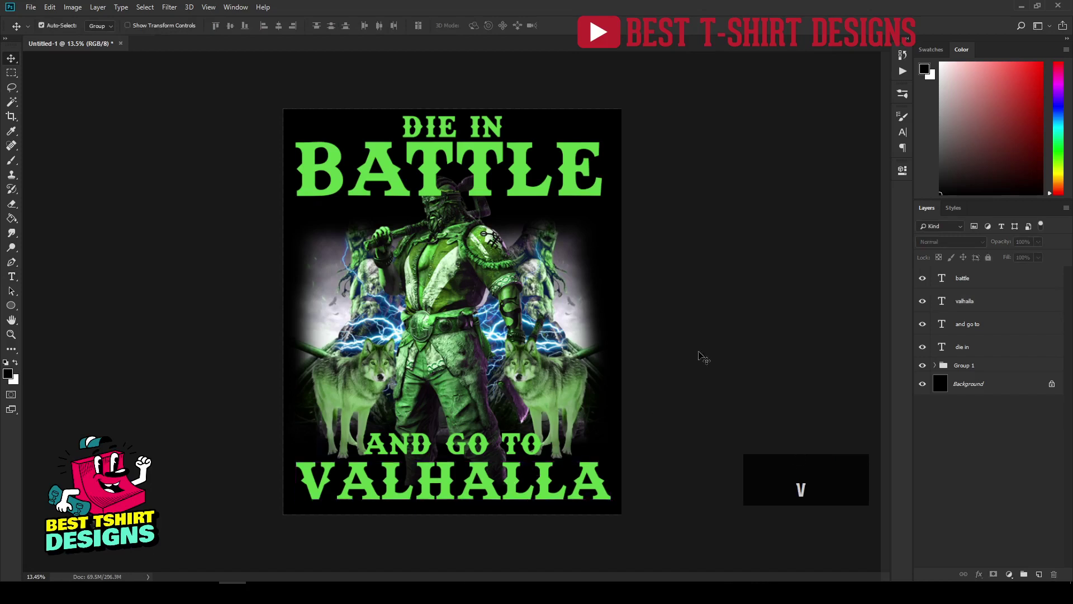
Change the font of all four slogan text layers to SCARY MONSTA Regular.
left_click(976, 286)
left_click(967, 348, "shift")
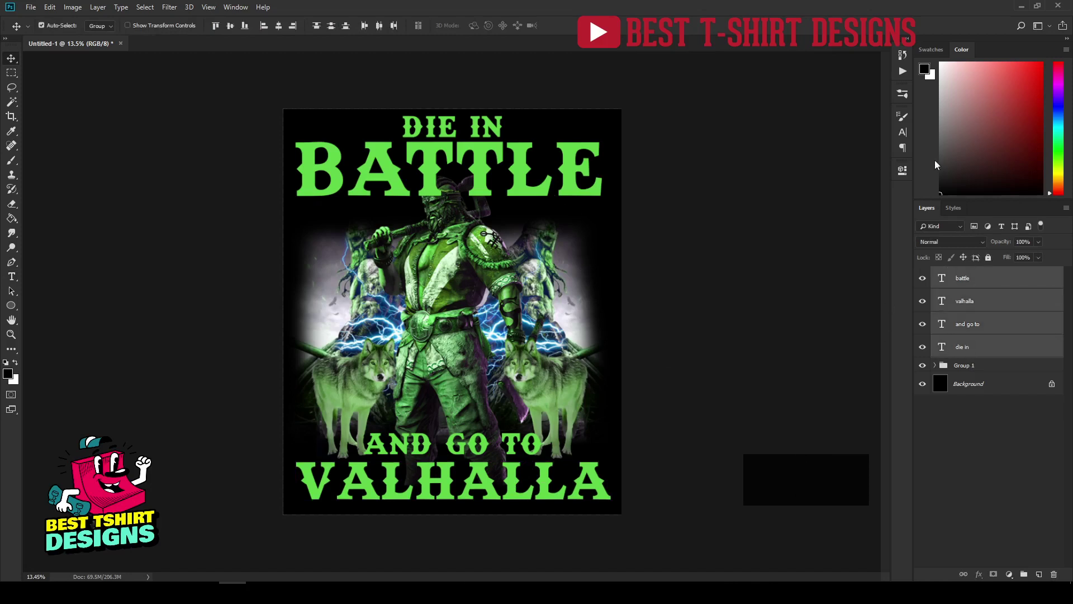
left_click(903, 133)
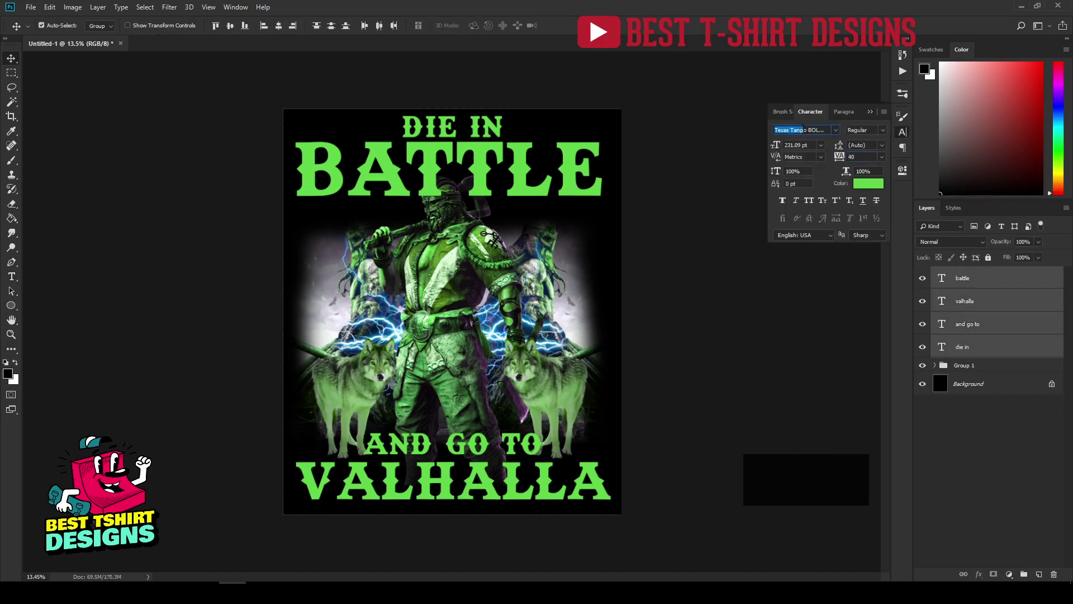
key("ctrl+a")
type("s")
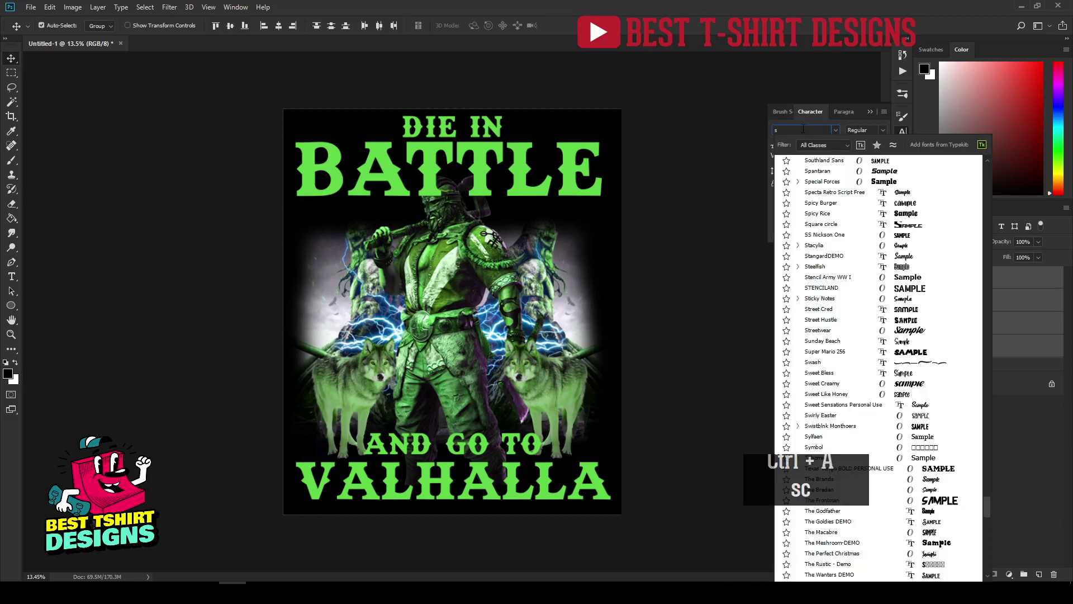
type("cary Halloween ...")
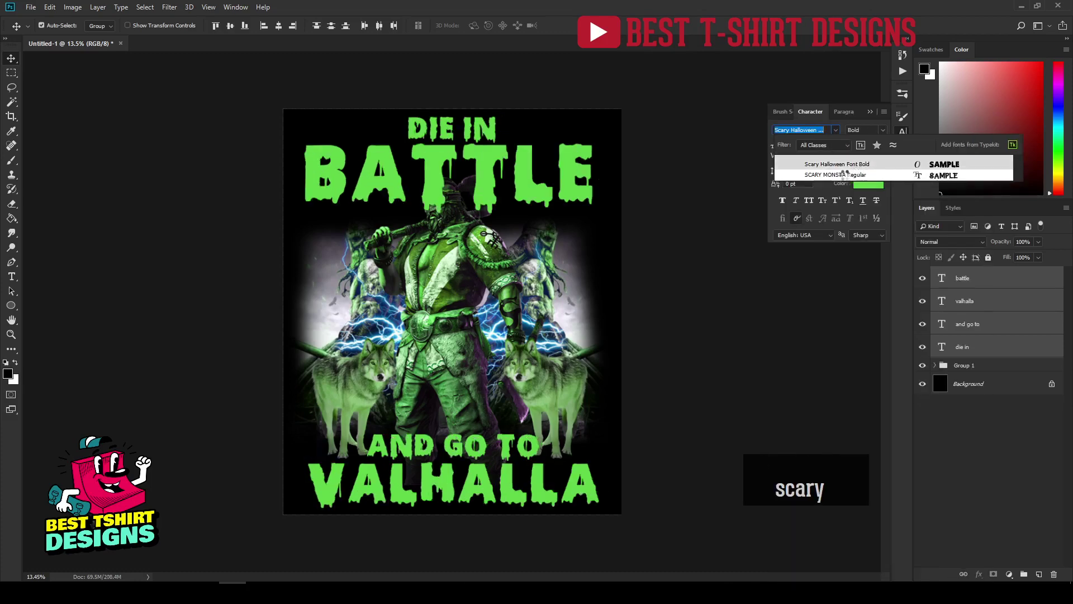
left_click(842, 175)
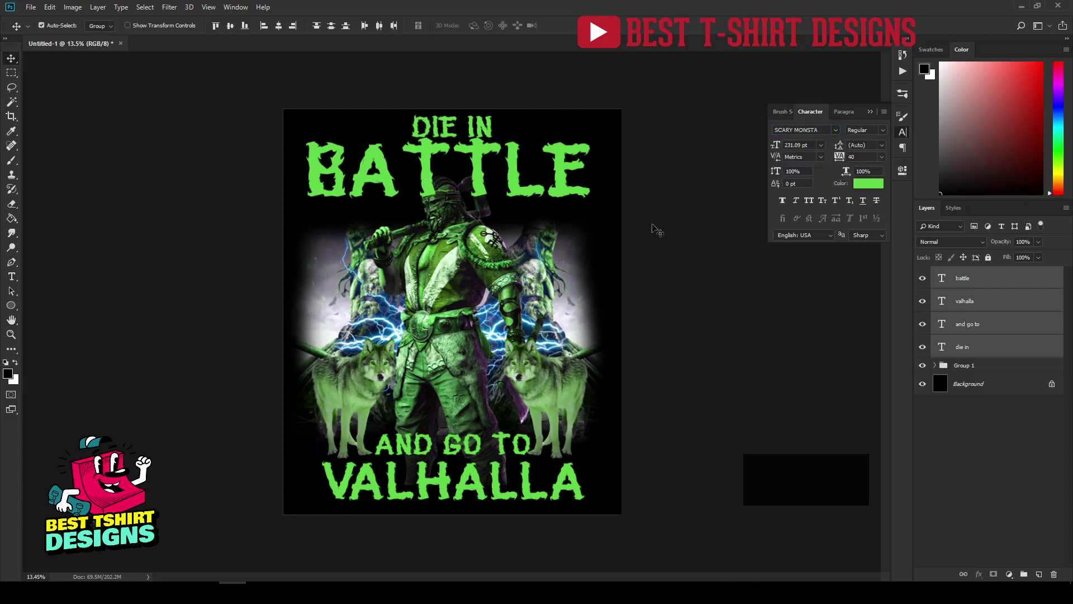
left_click(669, 233)
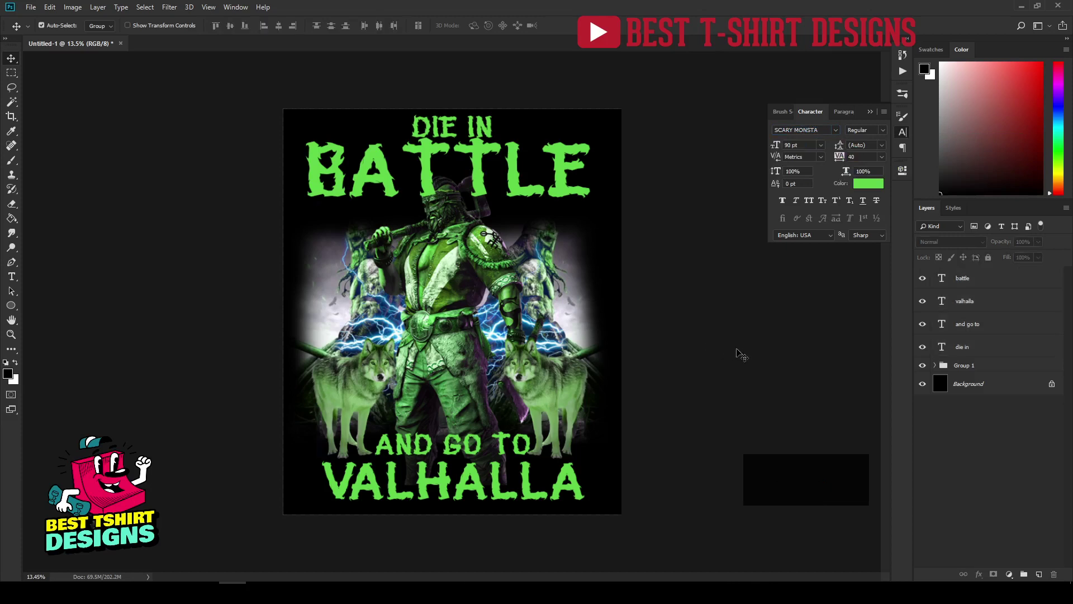
left_click(903, 133)
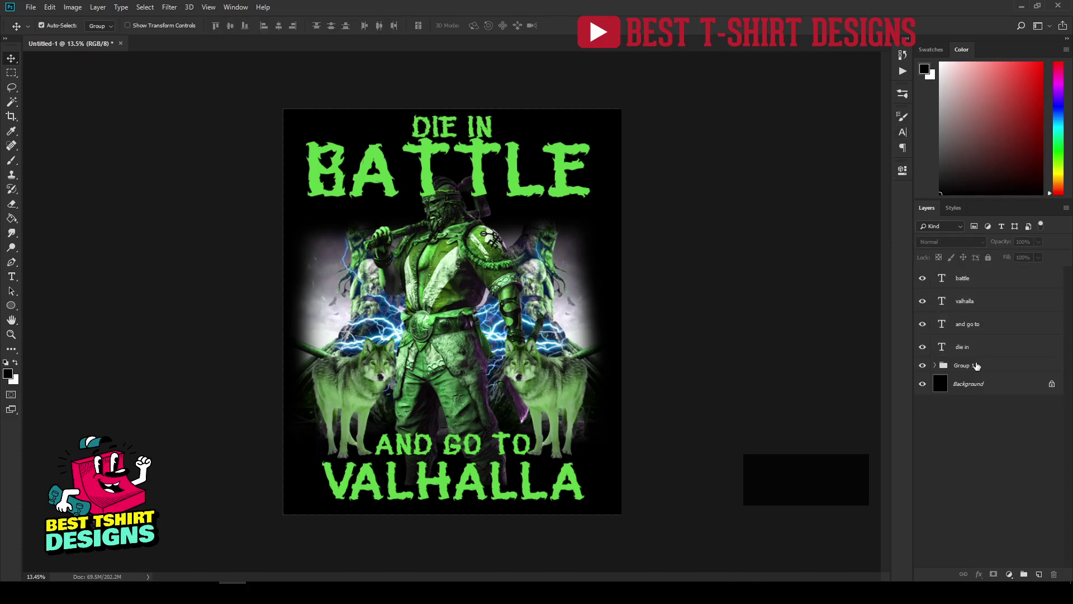
Enlarge the "valhalla" text to about 122% so it fills nearly the whole canvas width, and nudge it down.
left_click(970, 302)
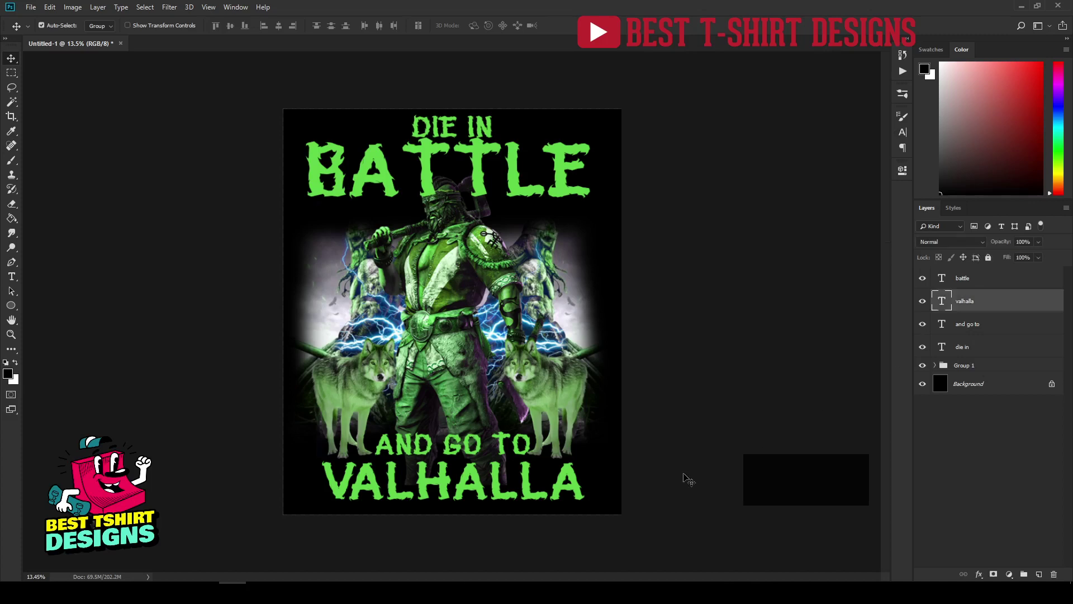
key("ctrl+t")
left_click_drag(586, 514, 613, 533)
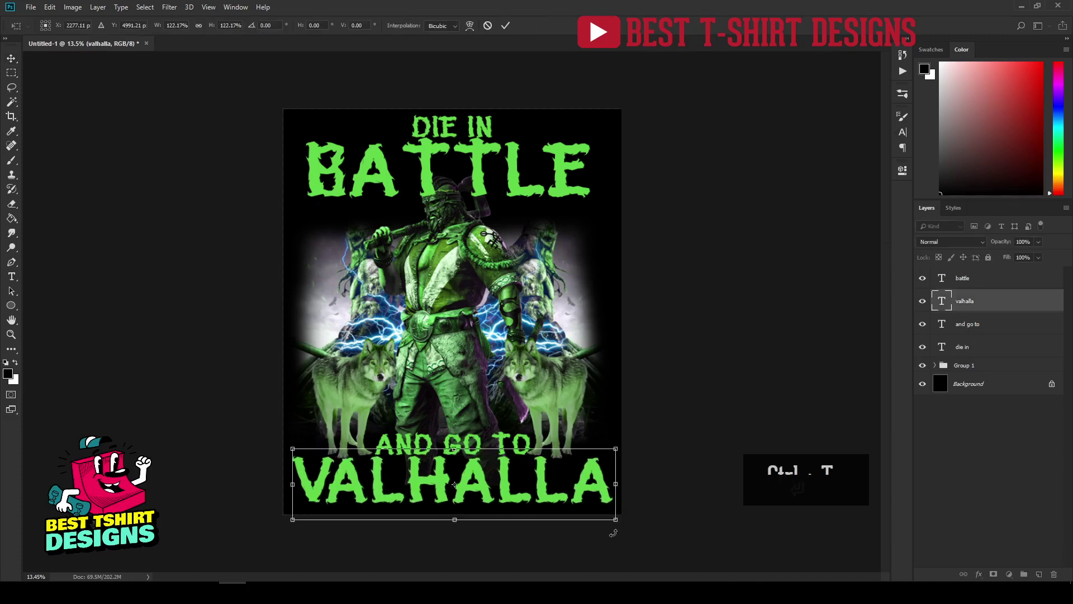
key("Return")
key("shift+Down")
key("shift+Down")
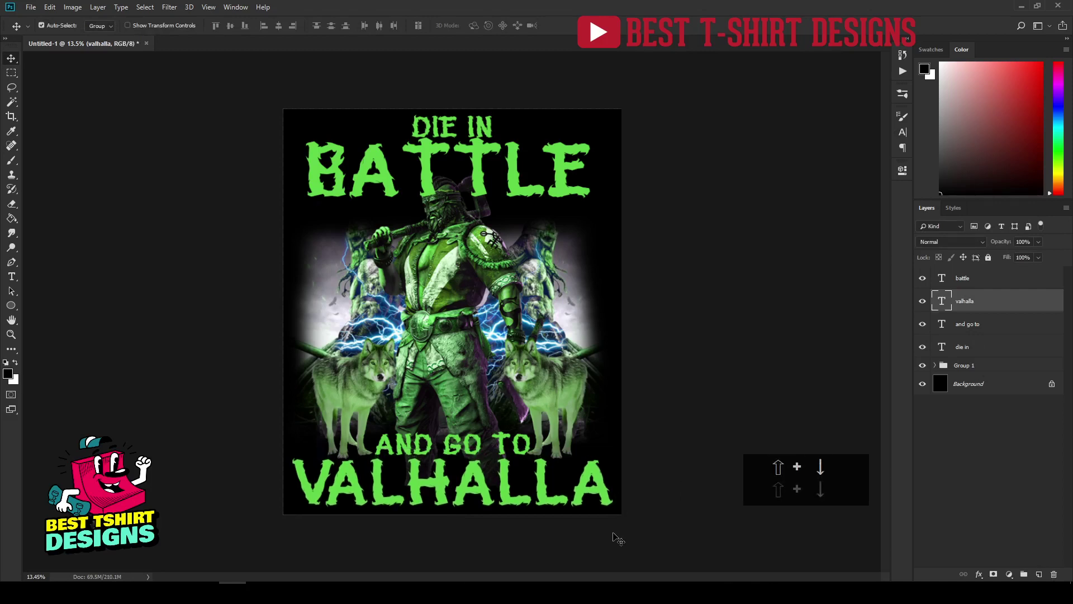
left_click(621, 459)
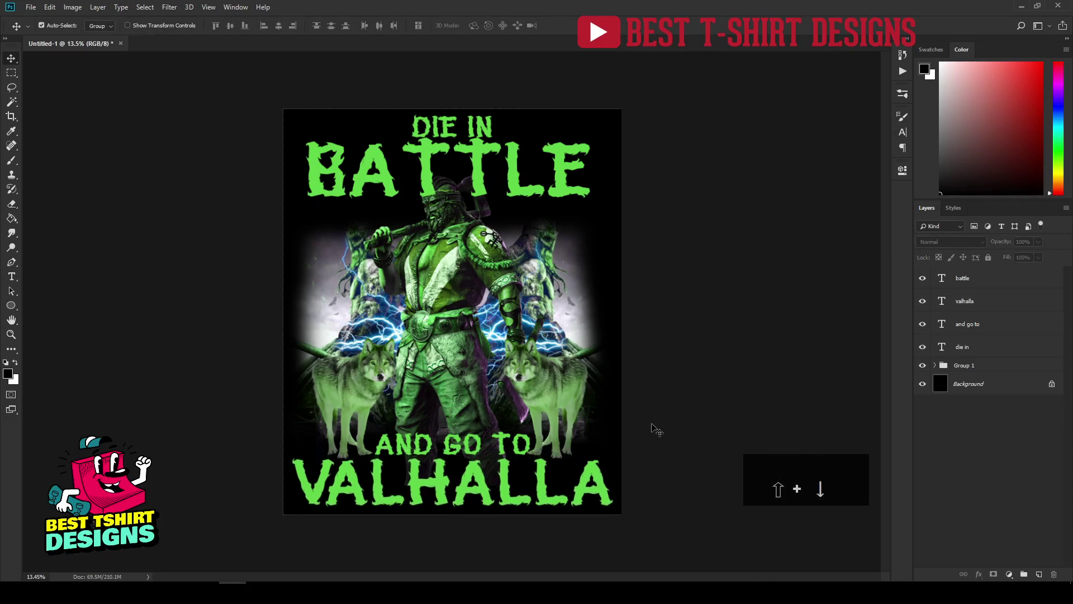
Warp the "battle" text with a horizontal Arc Lower style and a negative bend beyond -10%, arching its lower edge over the warrior's head.
left_click(480, 158)
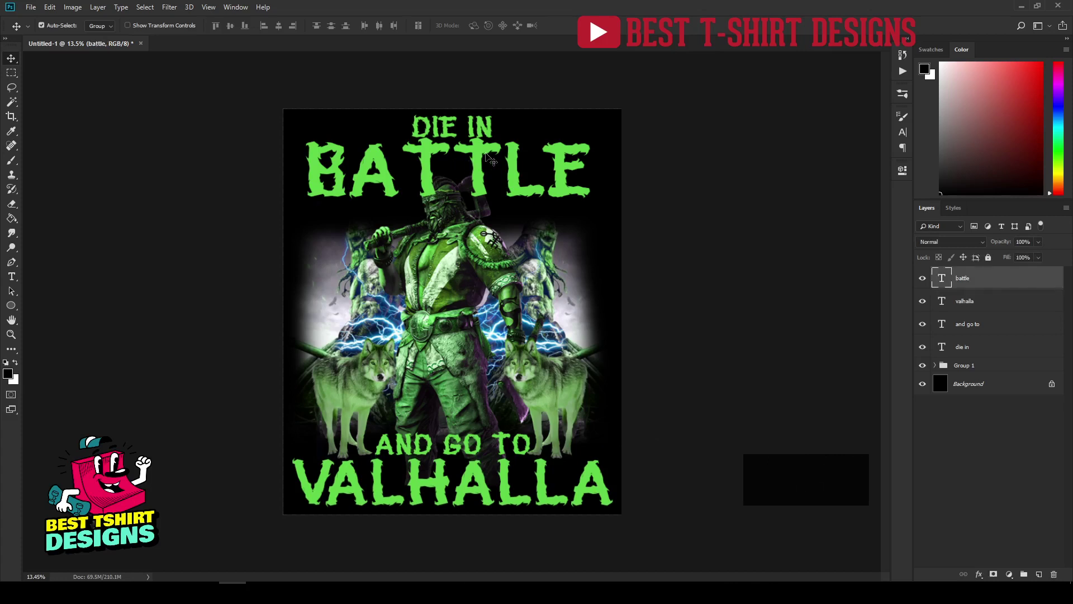
key("shift+Down")
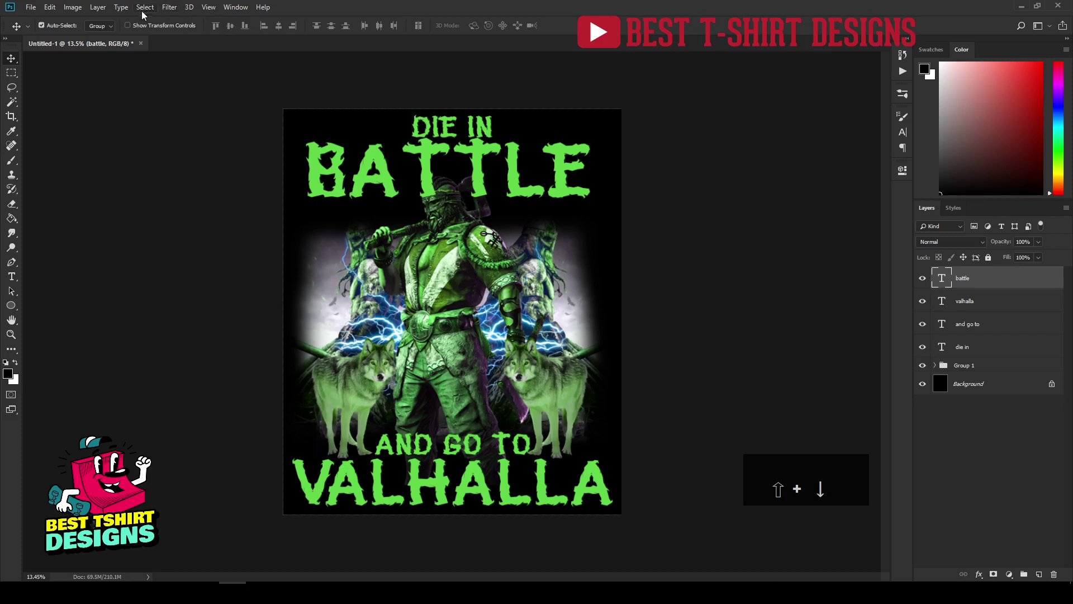
key("t")
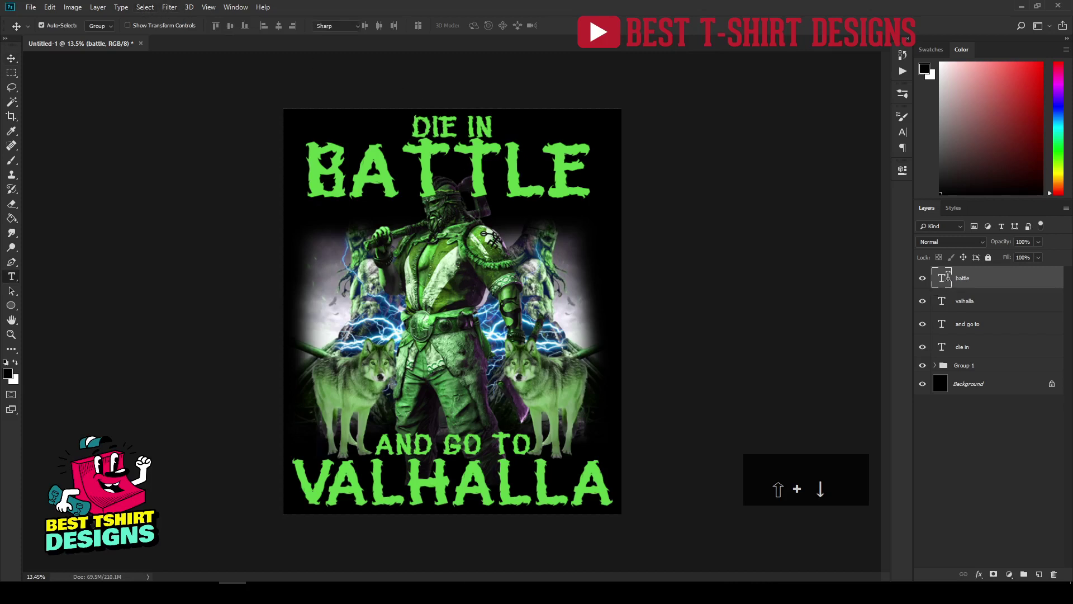
double_click(945, 277)
left_click(449, 25)
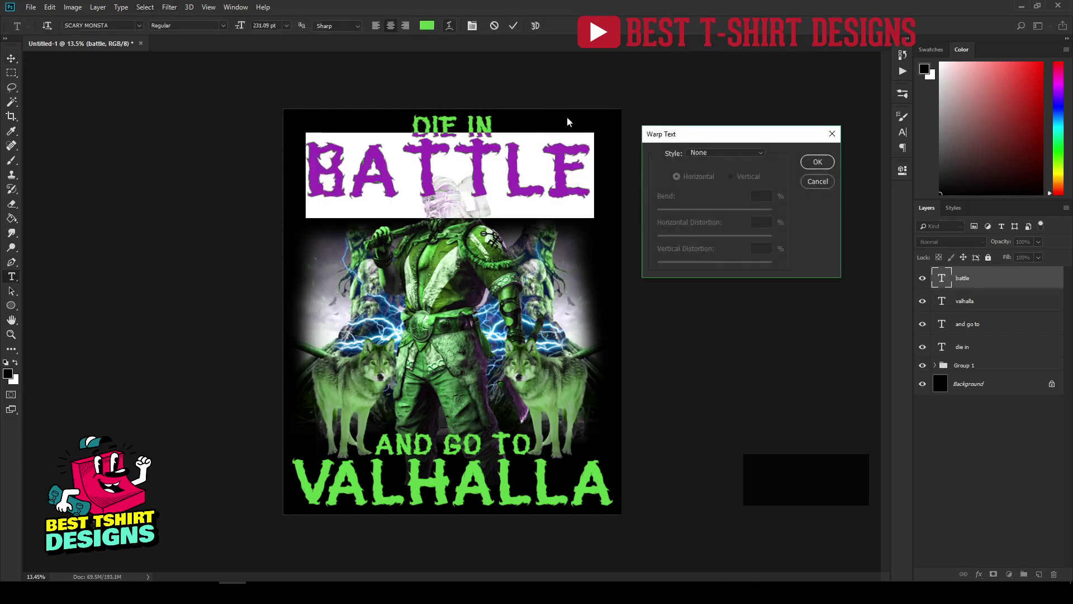
left_click(719, 156)
left_click(713, 197)
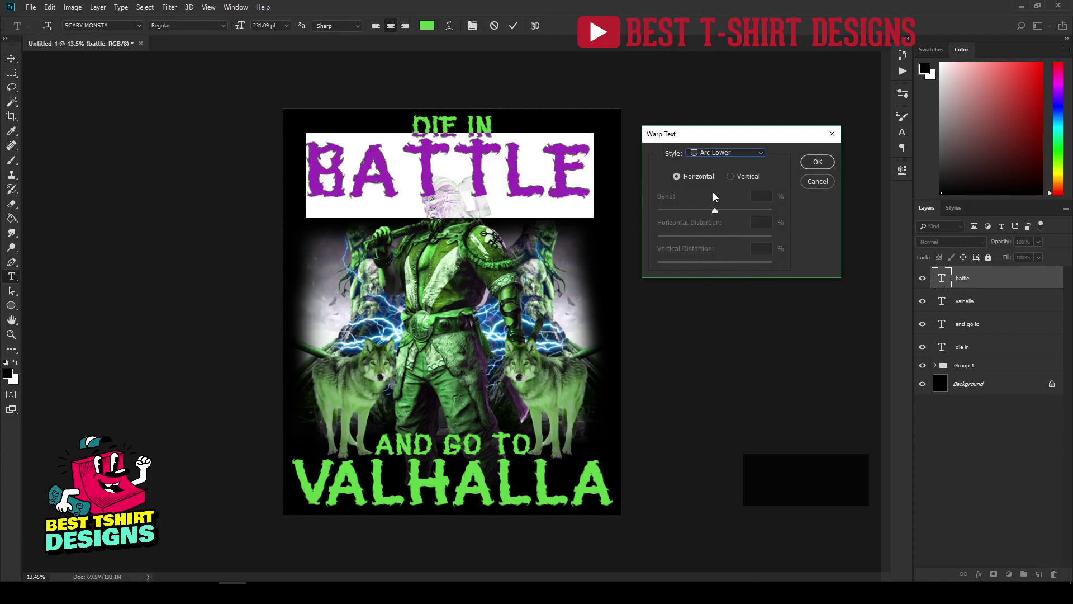
key("shift+Down")
key("shift+Down")
key("shift+Down")
key("shift+Down")
key("shift+Down")
key("shift+Down")
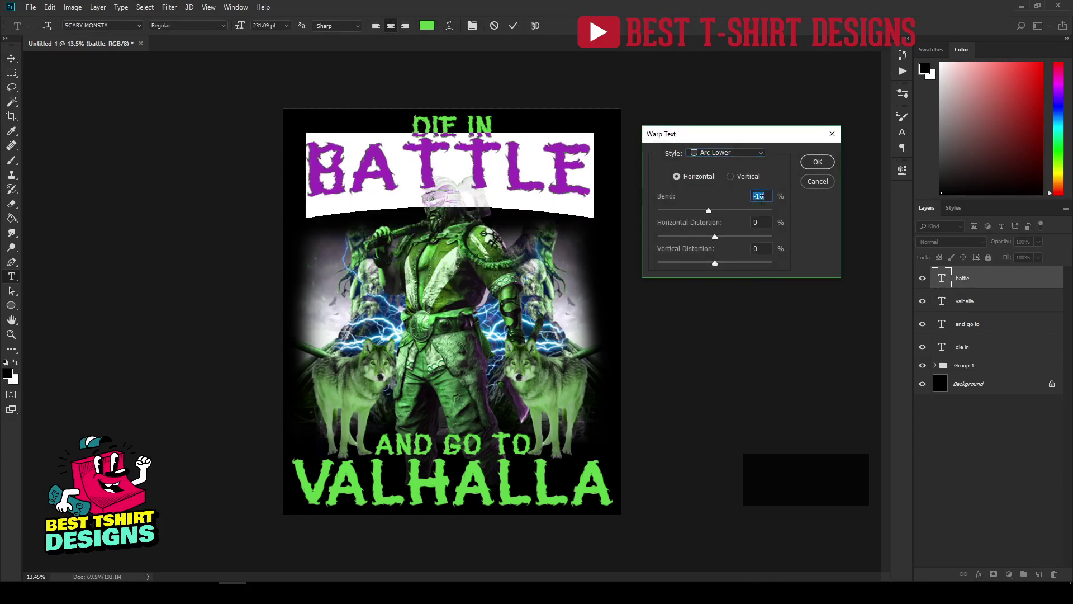
key("shift+Down")
left_click(817, 162)
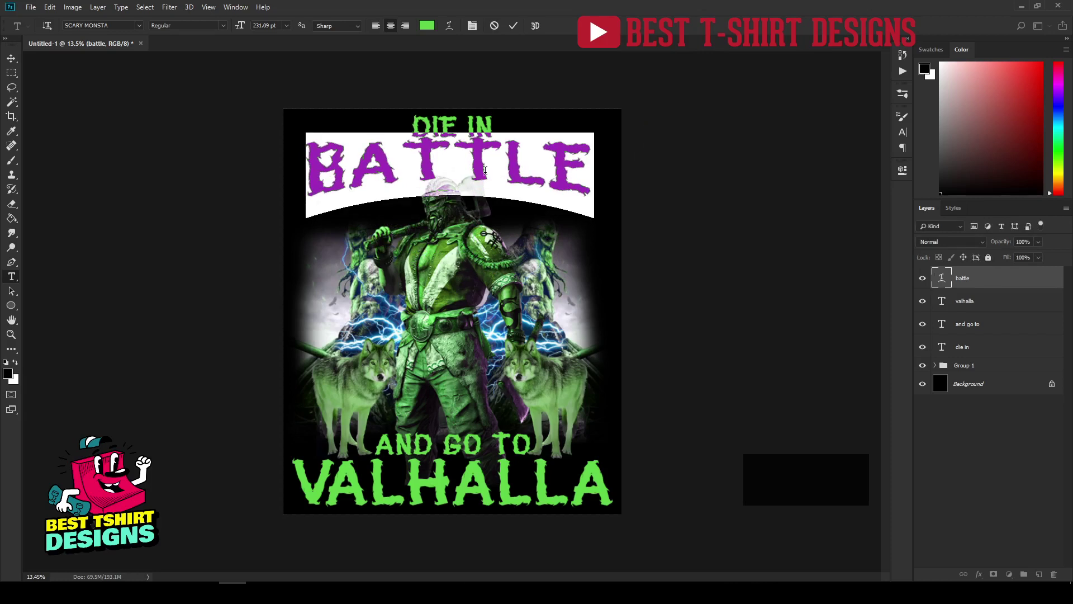
key("ctrl+Return")
Move the "battle" and "die in" texts slightly down the canvas, keeping "die in" centred above "battle".
key("v")
left_click_drag(487, 170, 487, 182)
left_click_drag(495, 133, 495, 140)
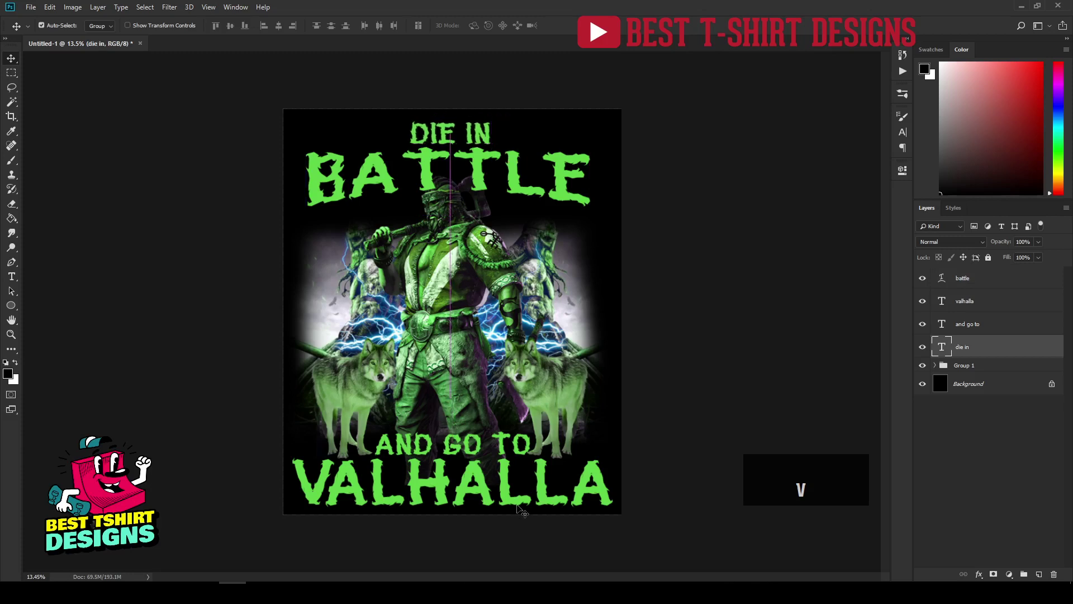
Fine-tune the position of the "valhalla" text just beneath "and go to".
left_click(502, 478)
left_click_drag(502, 478, 497, 490)
left_click(482, 447)
key("shift+Right")
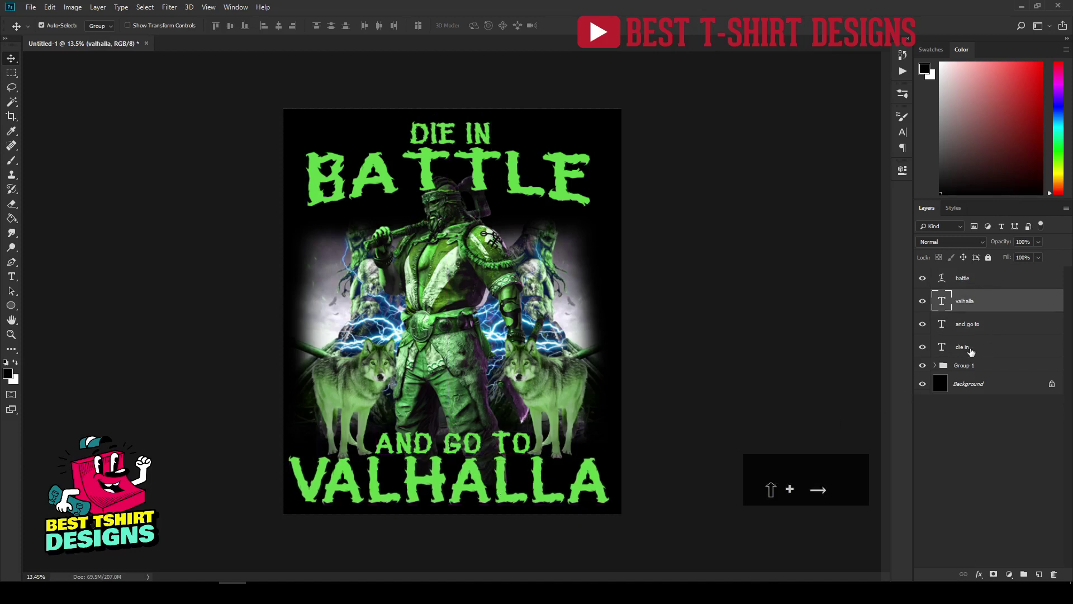
Align the horizontal centres of all four slogan text layers, then deselect them.
left_click(982, 280)
left_click(962, 355, "shift")
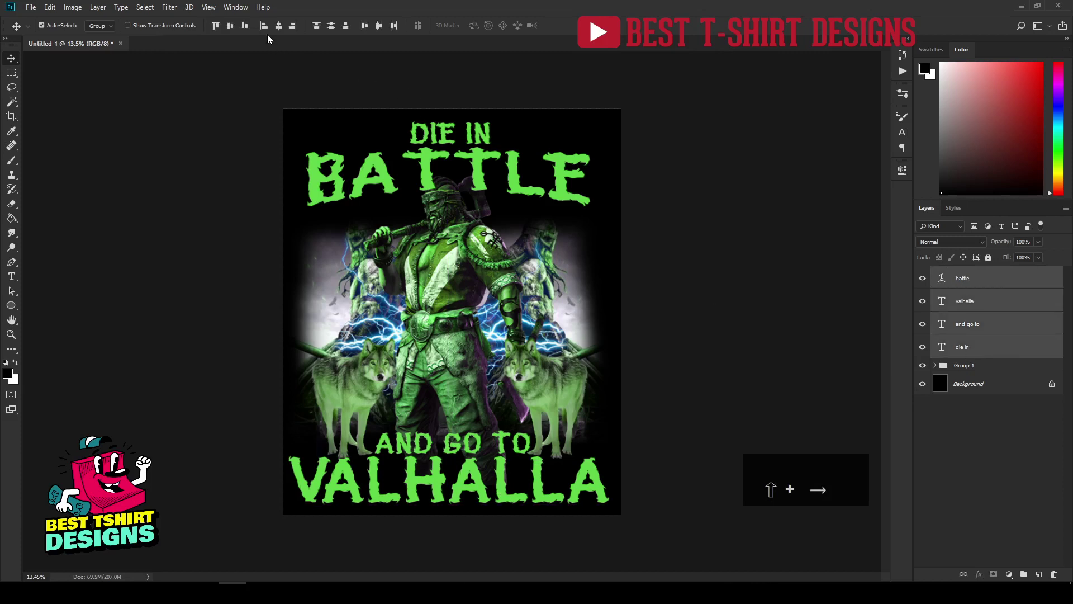
left_click(278, 26)
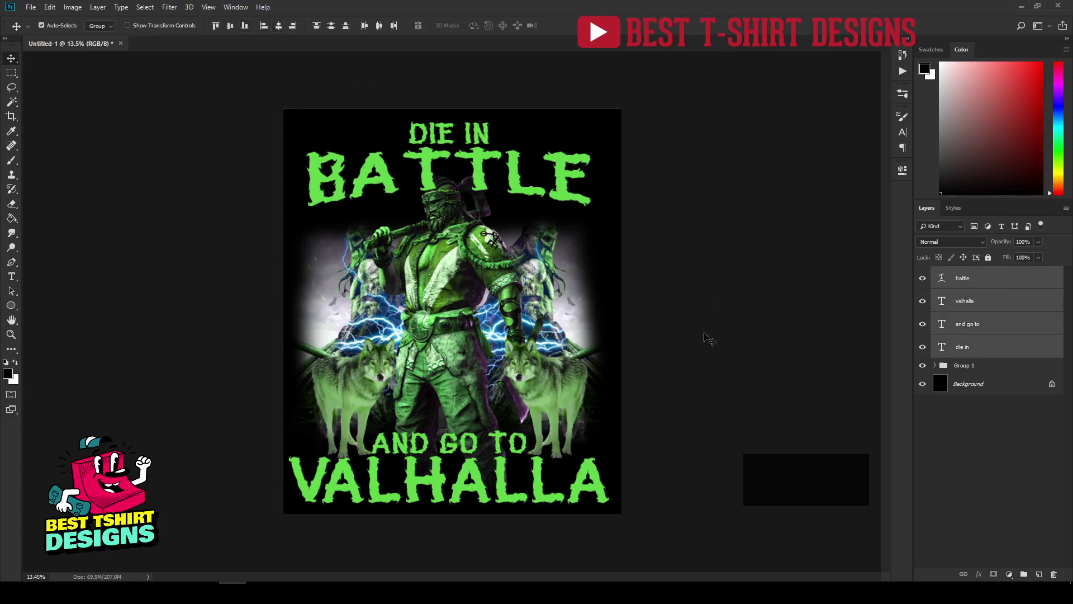
left_click(719, 341)
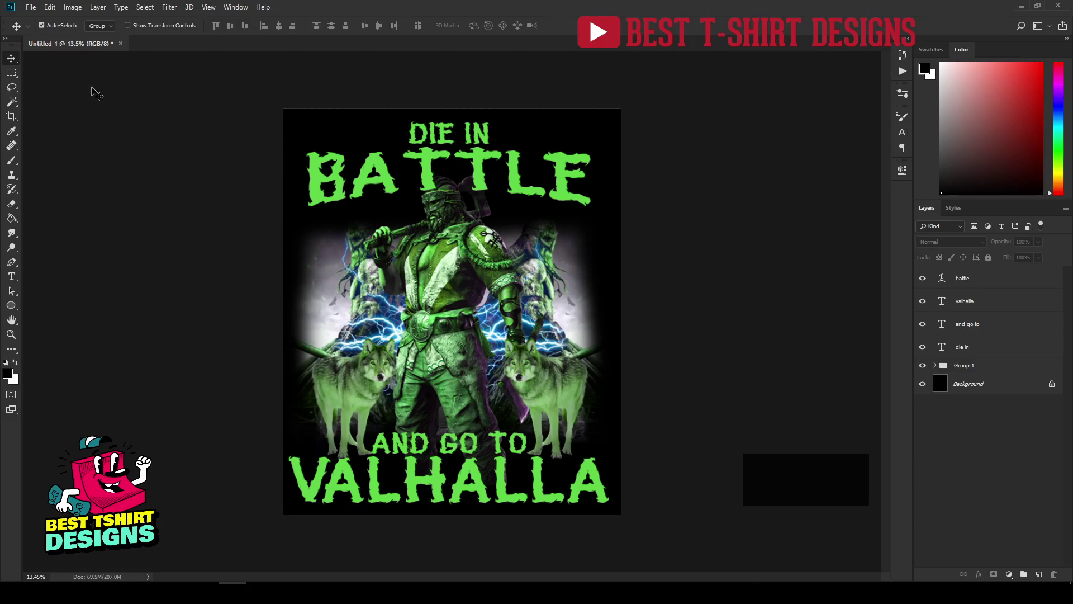
Place the Viking toy sword image into the design, scaled to about 47% and rotated about -38° so it lies horizontally.
left_click(30, 7)
left_click(50, 218)
double_click(510, 84)
left_click_drag(567, 428, 486, 277)
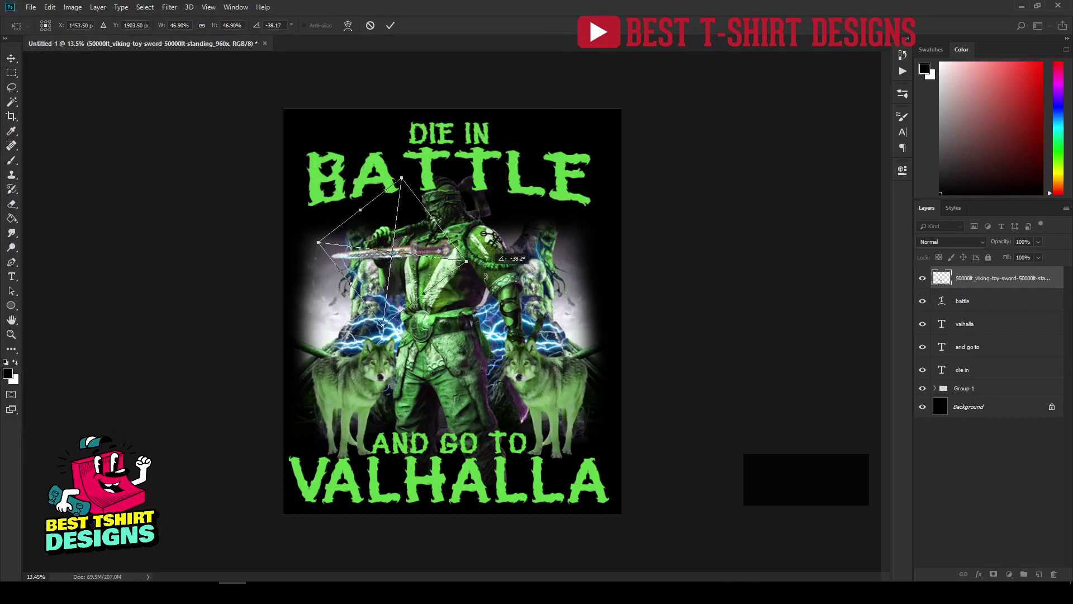
key("Return")
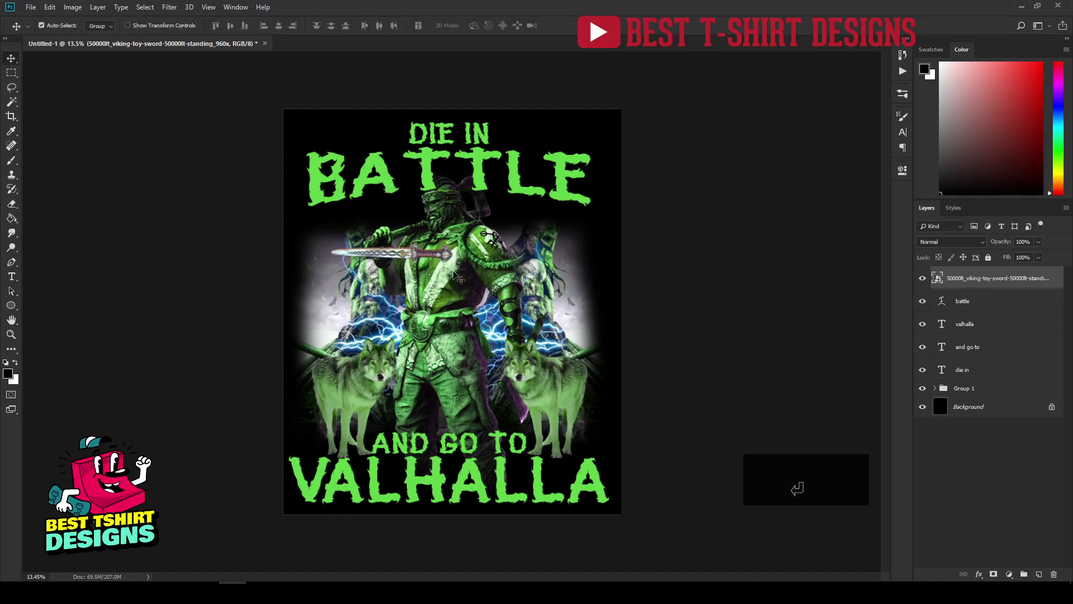
Scale the sword to about 40% and place it beside "die in", with a duplicate on the text's other side.
left_click_drag(428, 260, 366, 143)
key("ctrl+t")
key("Return")
Flip the duplicated sword horizontally so its blade points towards the "die in" text.
key("ctrl+t")
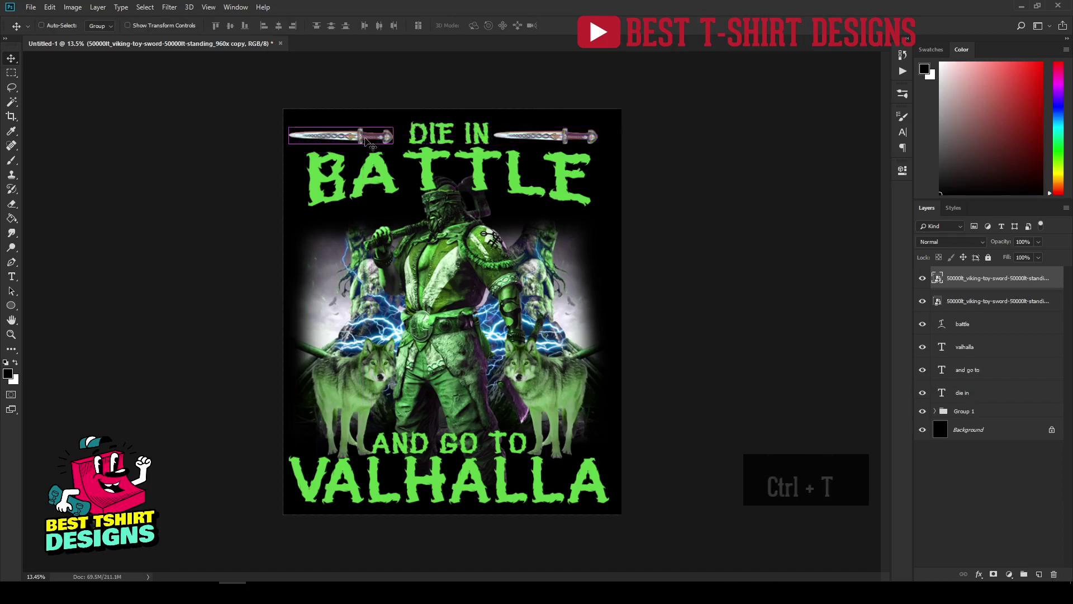
right_click(367, 141)
left_click(407, 272)
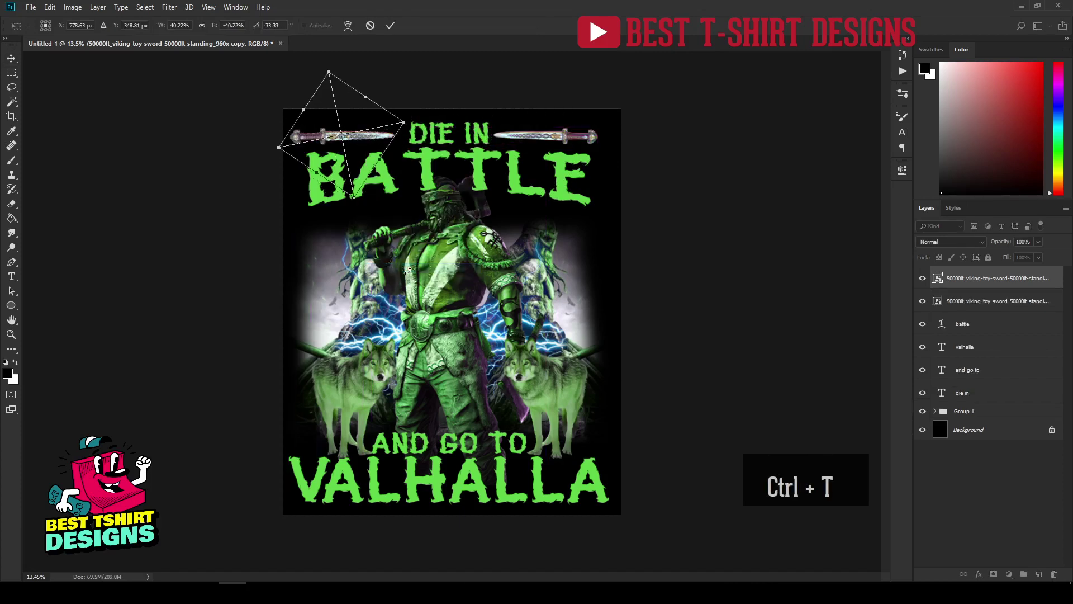
key("Return")
Nudge the flipped sword right until its tip sits close to the "die in" text.
key("shift+Right")
key("shift+Right")
key("shift+Right")
key("shift+Right")
key("shift+Right")
key("shift+Right")
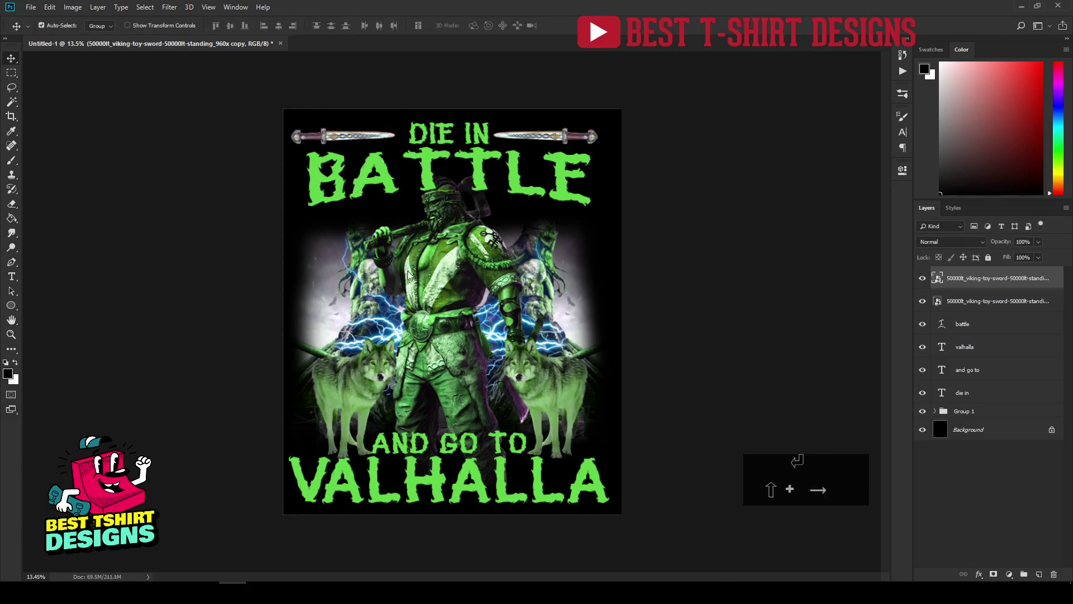
key("shift+Right")
key("shift+Right")
key("shift+Right")
key("shift+Right")
key("shift+Right")
key("shift+Right")
key("shift+Right")
key("shift+Right")
key("shift+Right")
key("shift+Right")
key("shift+Right")
key("shift+Right")
key("shift+Right")
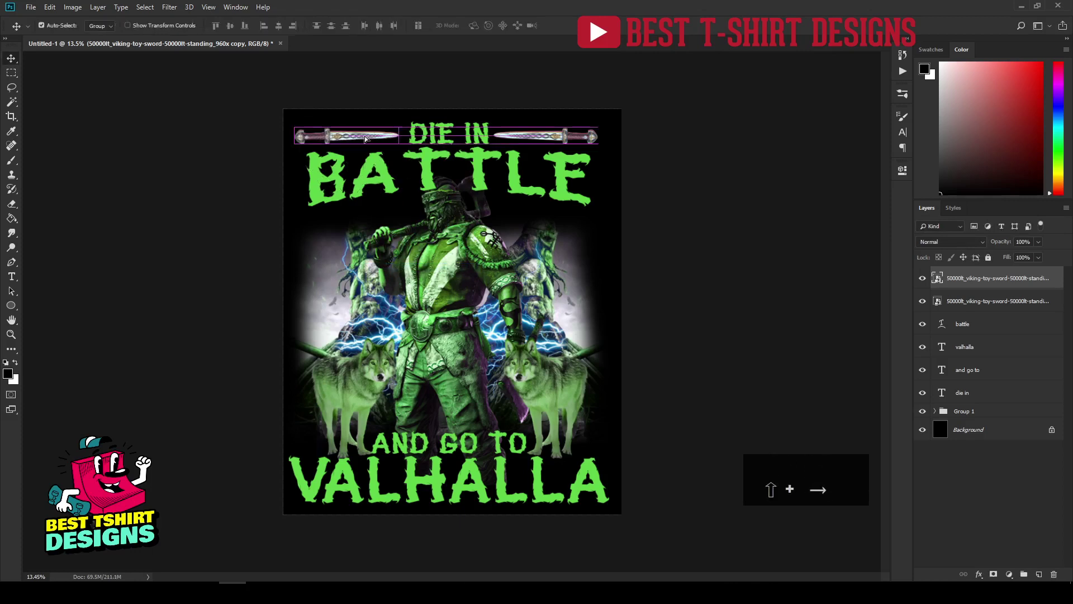
Align the vertical centres of both swords, and shift the swords and the "die in" text slightly right.
left_click(525, 137, "shift")
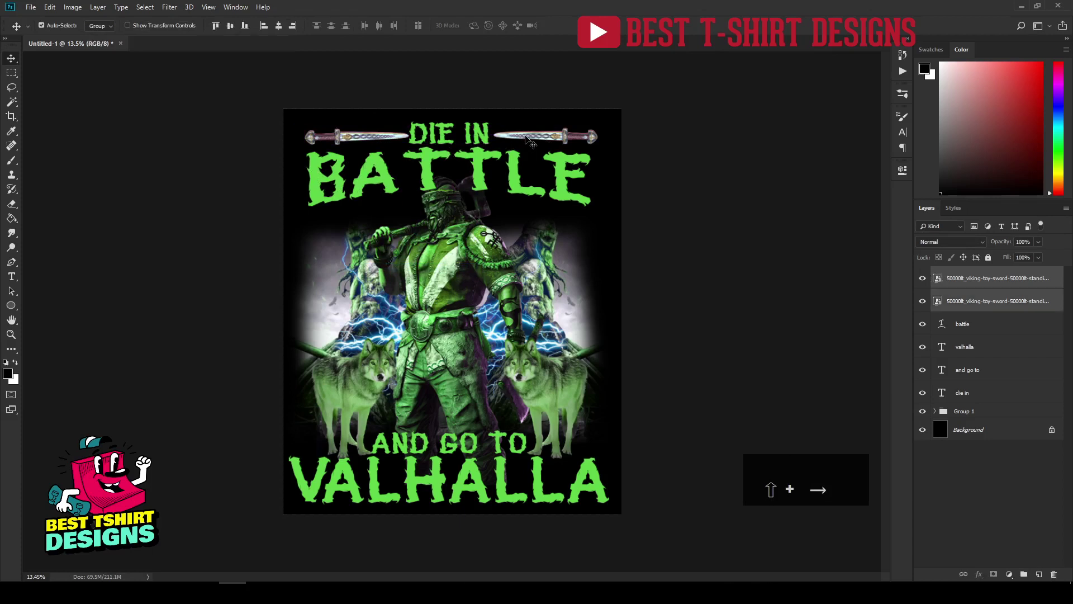
left_click(230, 27)
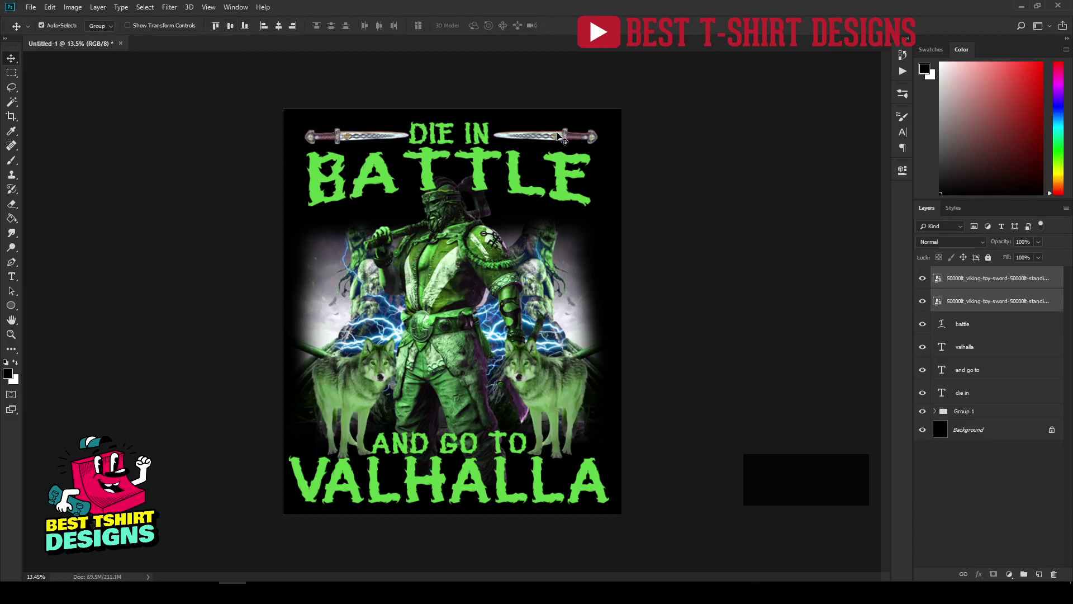
left_click_drag(559, 135, 559, 136)
left_click_drag(479, 138, 483, 138)
key("ctrl+t")
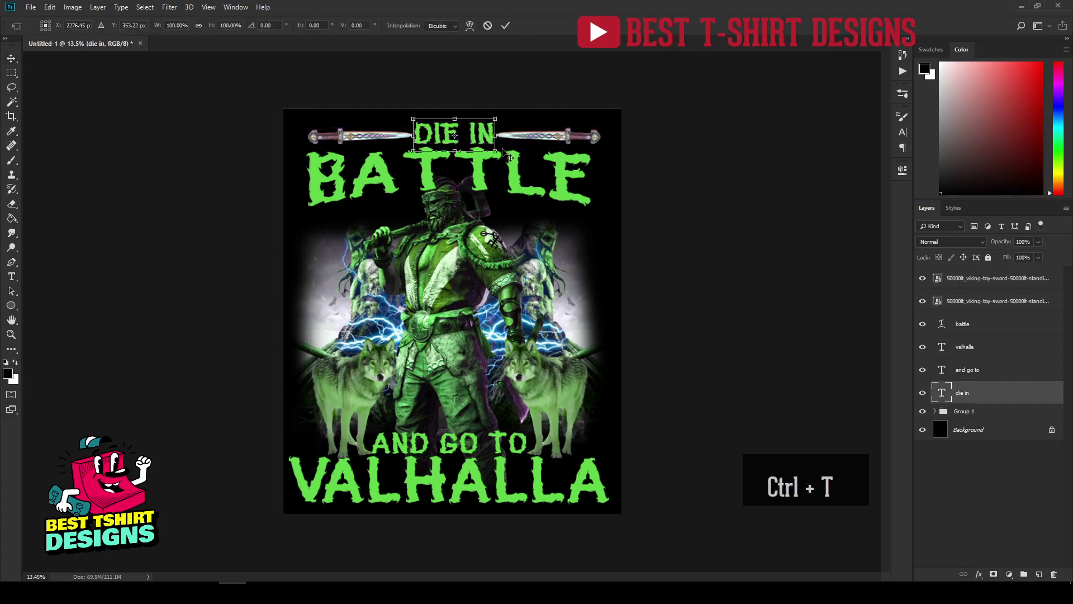
key("Return")
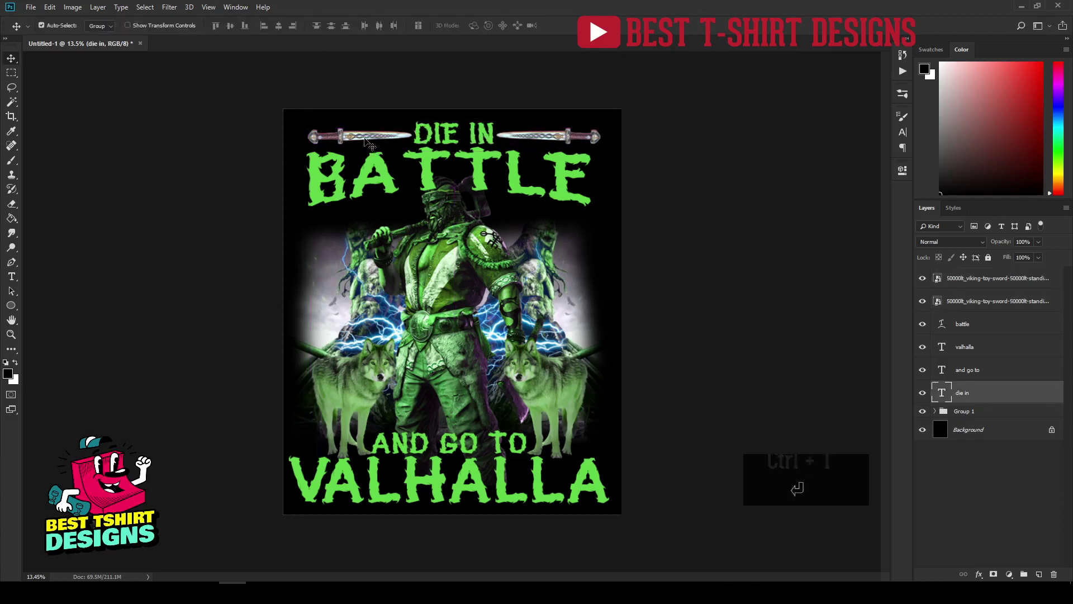
Move both swords outward to leave more space on each side of "die in".
left_click_drag(363, 140, 352, 142)
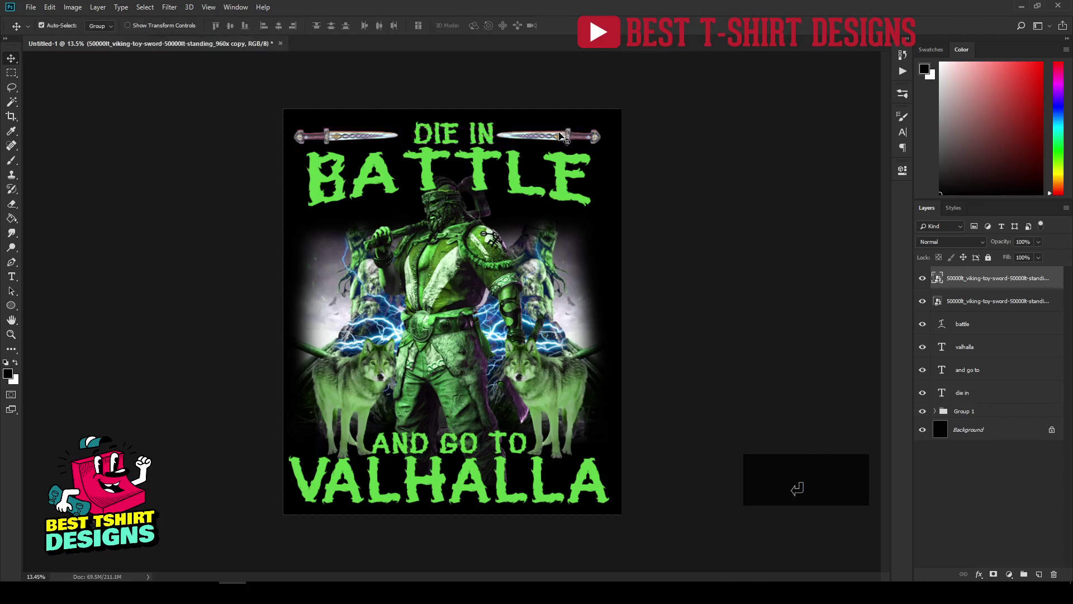
left_click(563, 137)
left_click_drag(564, 137, 572, 137)
Enlarge the "die in" text to about 116% and reposition it between the two swords.
left_click(453, 137)
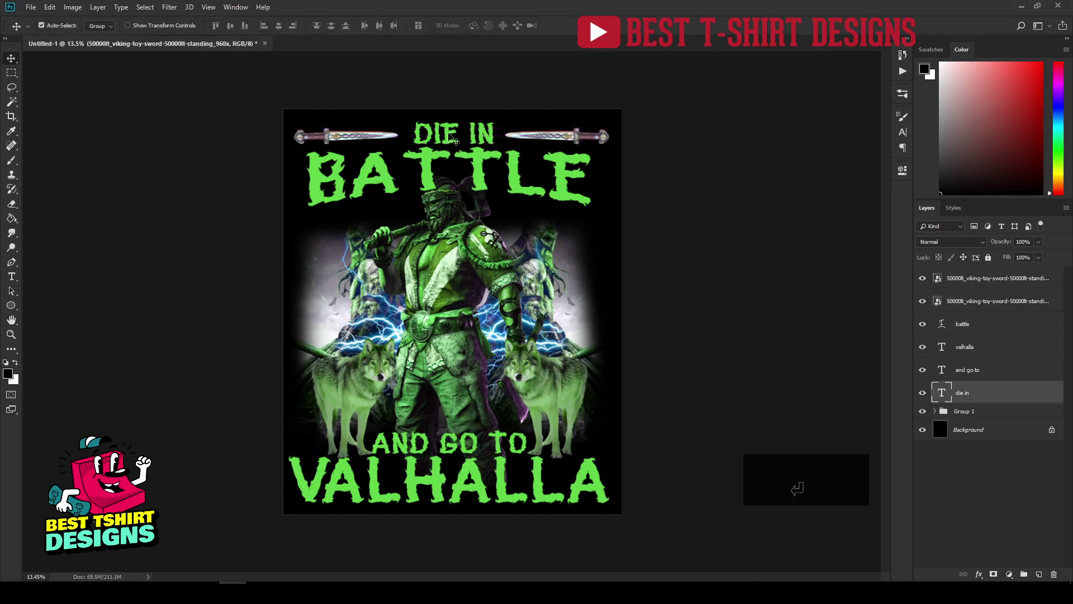
key("ctrl+t")
left_click_drag(494, 121, 505, 116)
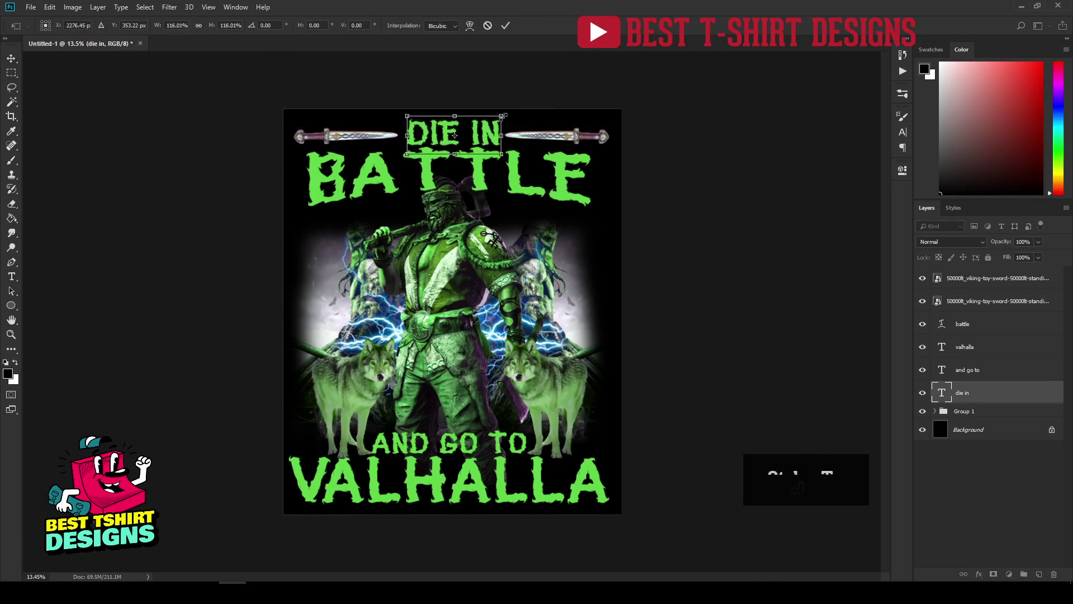
key("Return")
left_click_drag(491, 134, 477, 165)
Enlarge the "battle" text in two passes, the second to about 107.5%, and move it down below "die in".
key("ctrl+t")
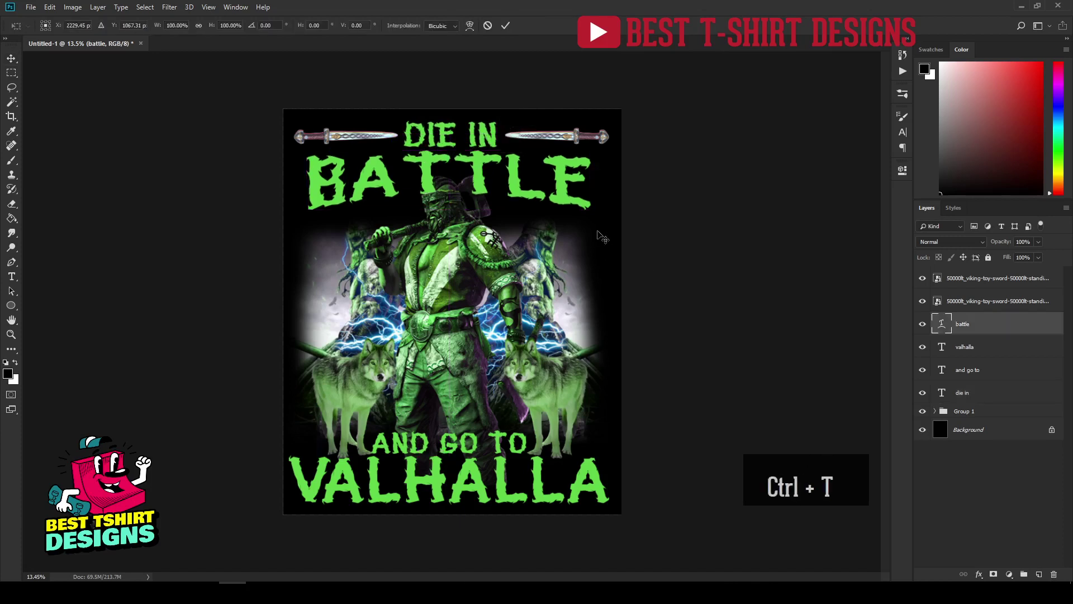
left_click_drag(595, 230, 607, 243)
key("Return")
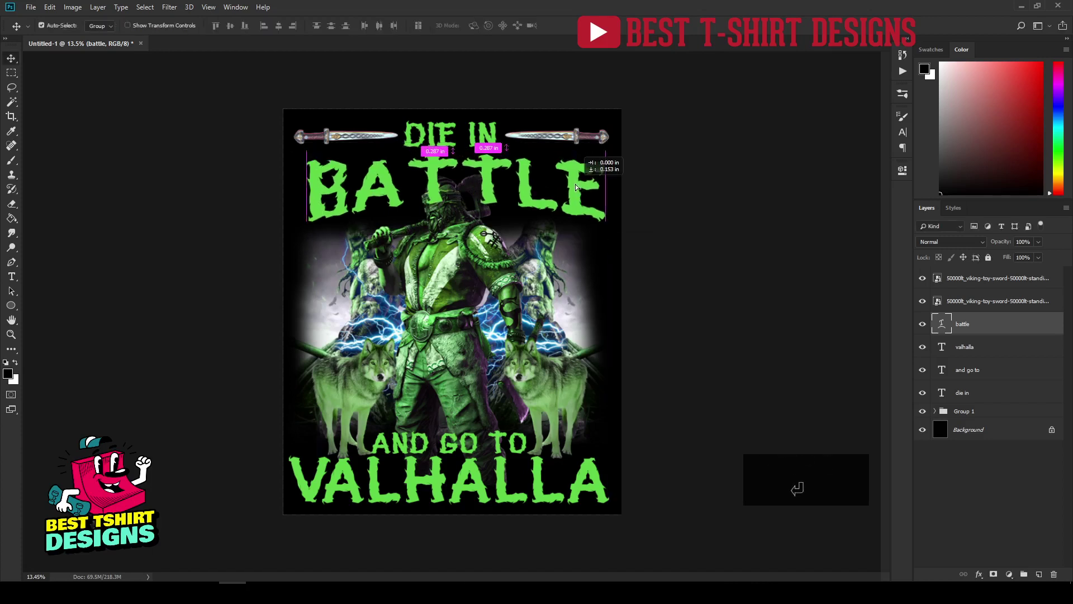
key("ctrl+t")
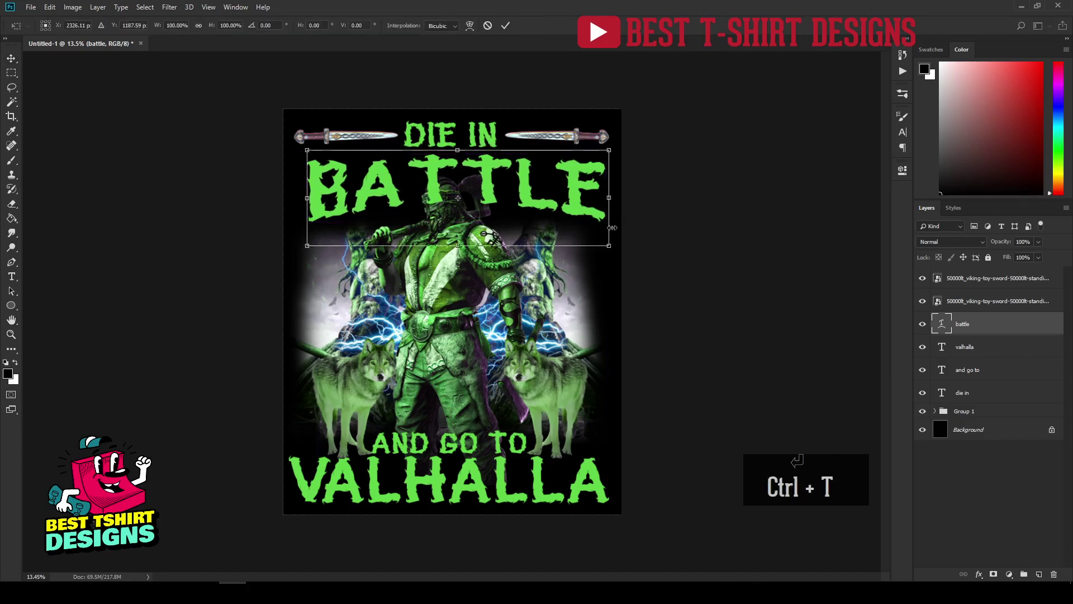
left_click_drag(620, 256, 621, 257)
key("ctrl+alt+Return")
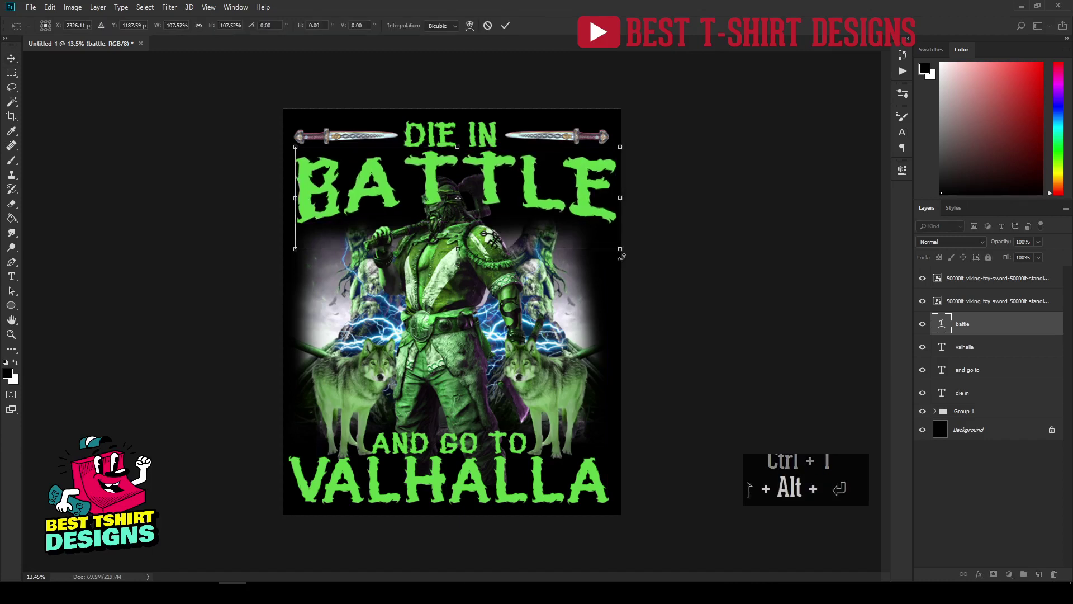
key("Return")
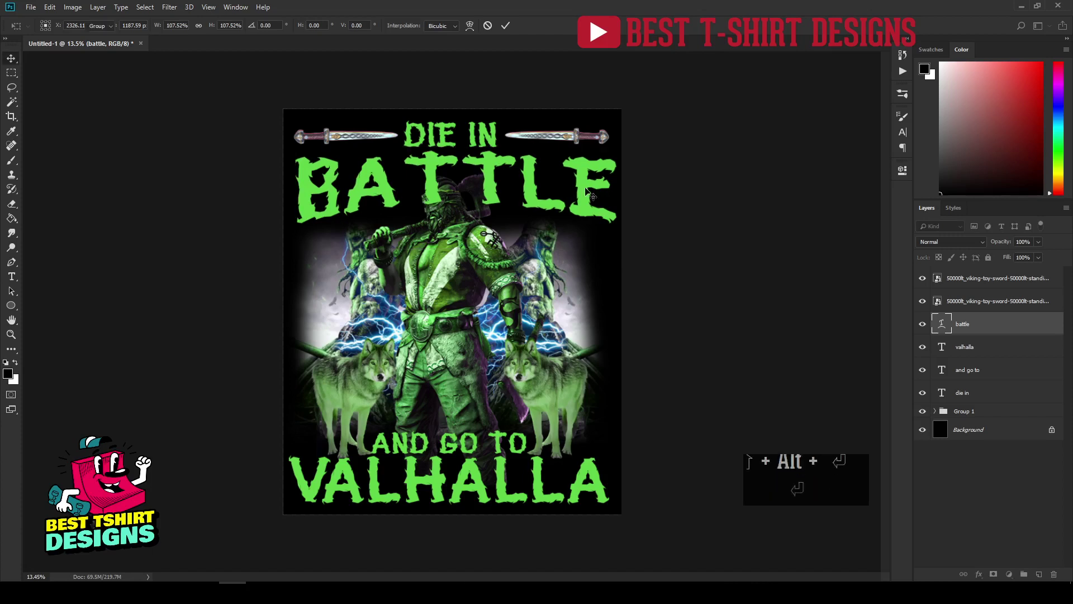
Move the "battle" text left to centre it under "die in", and deselect it.
key("ctrl+t")
left_click_drag(581, 188, 577, 186)
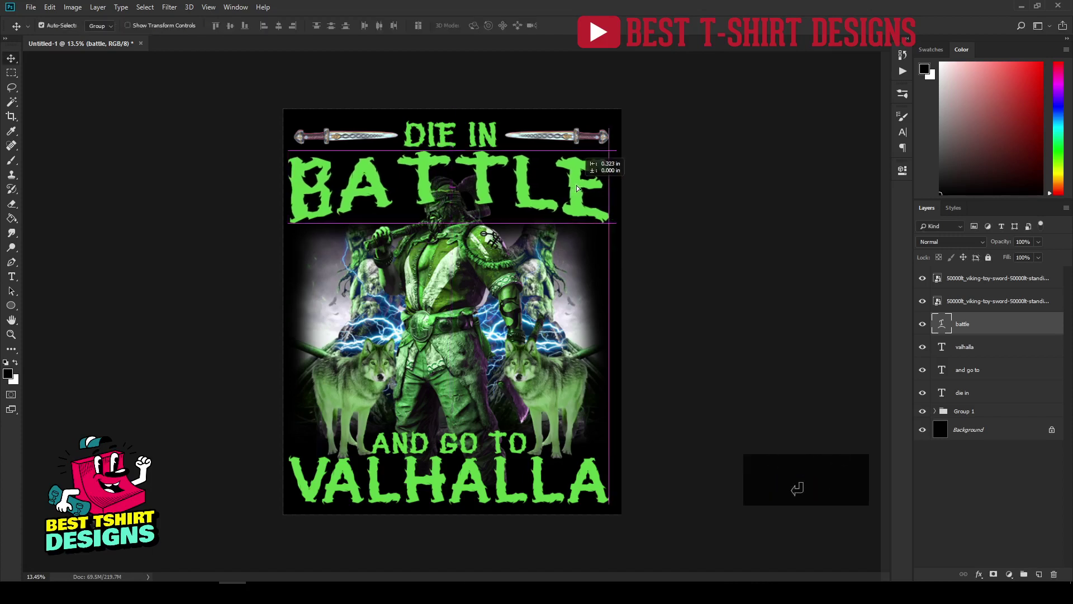
key("Return")
left_click(683, 218)
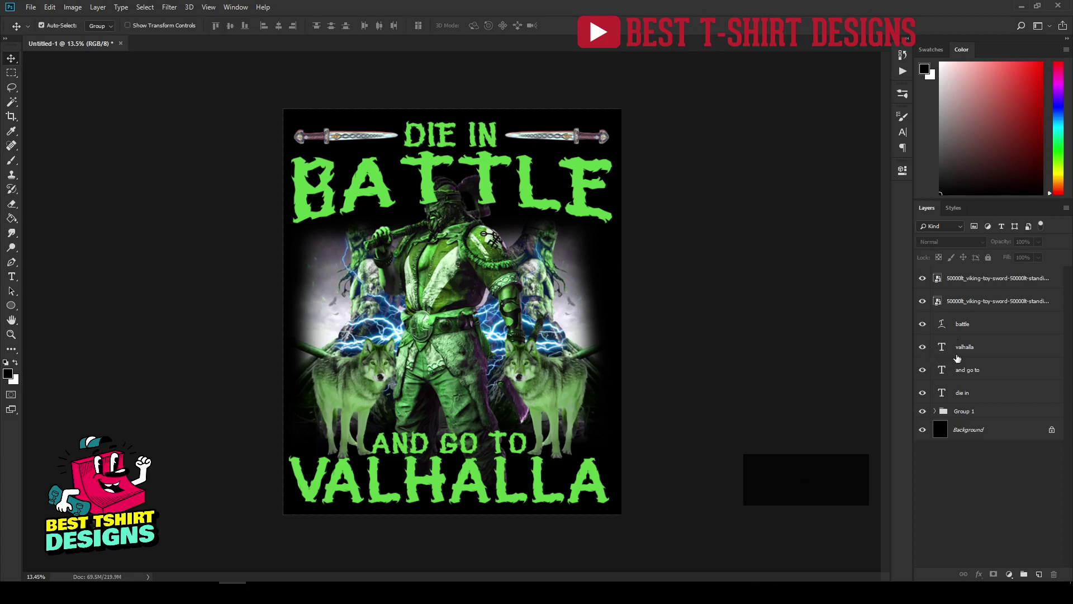
Move the "battle" text layer into Group 1, directly beneath the Viking image layer.
left_click(934, 411)
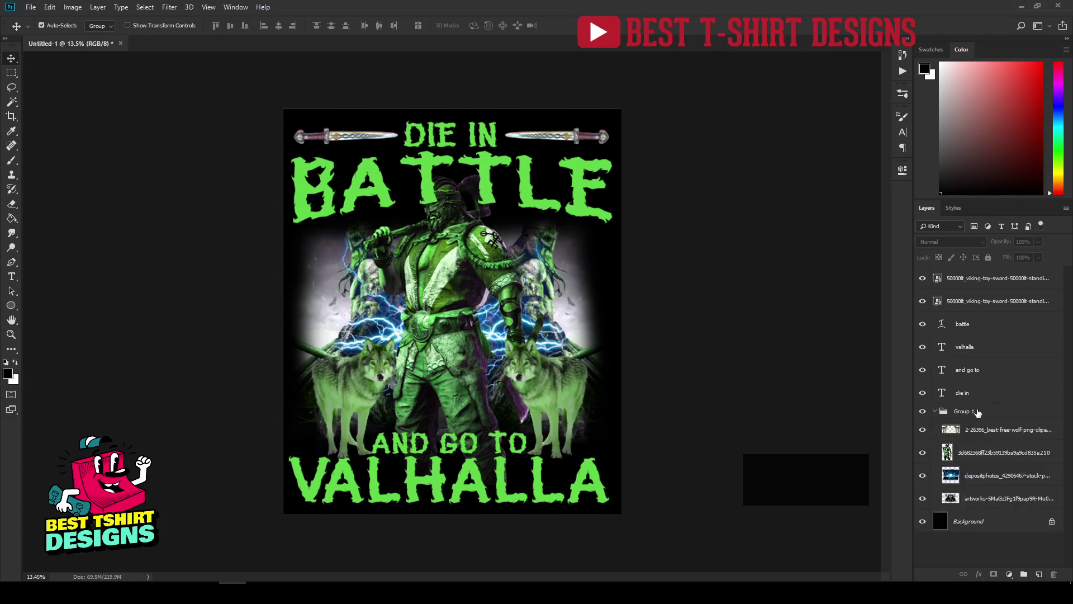
left_click(973, 456)
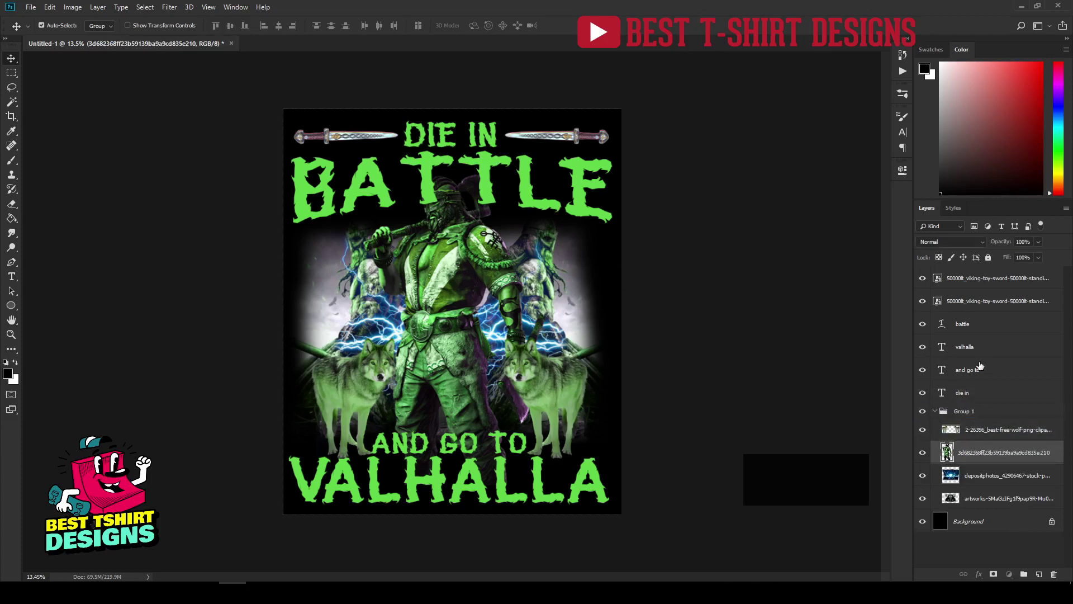
left_click_drag(988, 324, 990, 457)
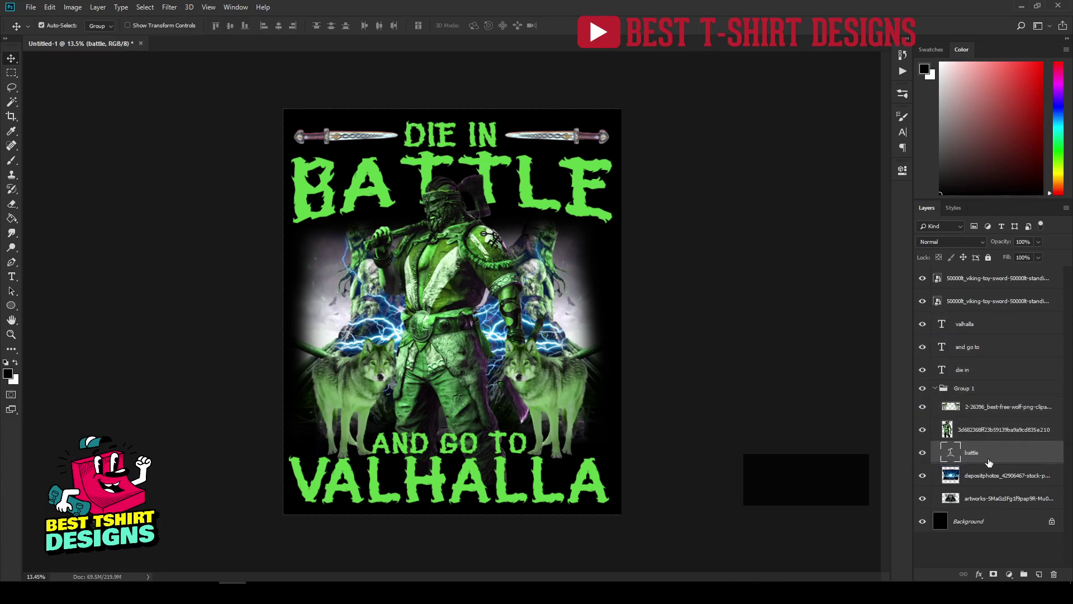
left_click_drag(445, 203, 446, 221)
key("ctrl+z")
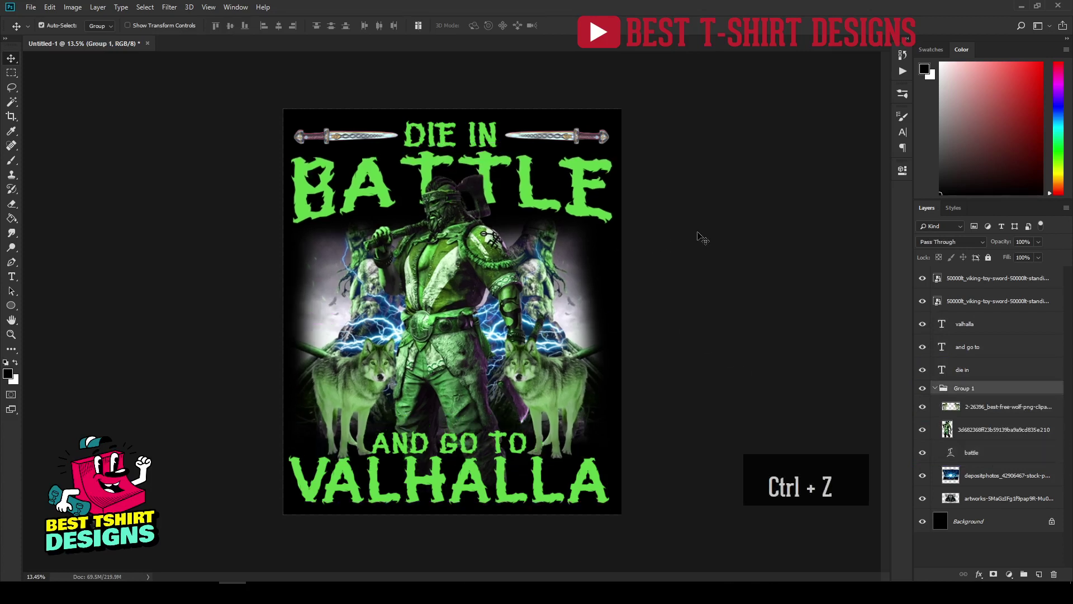
left_click(702, 238)
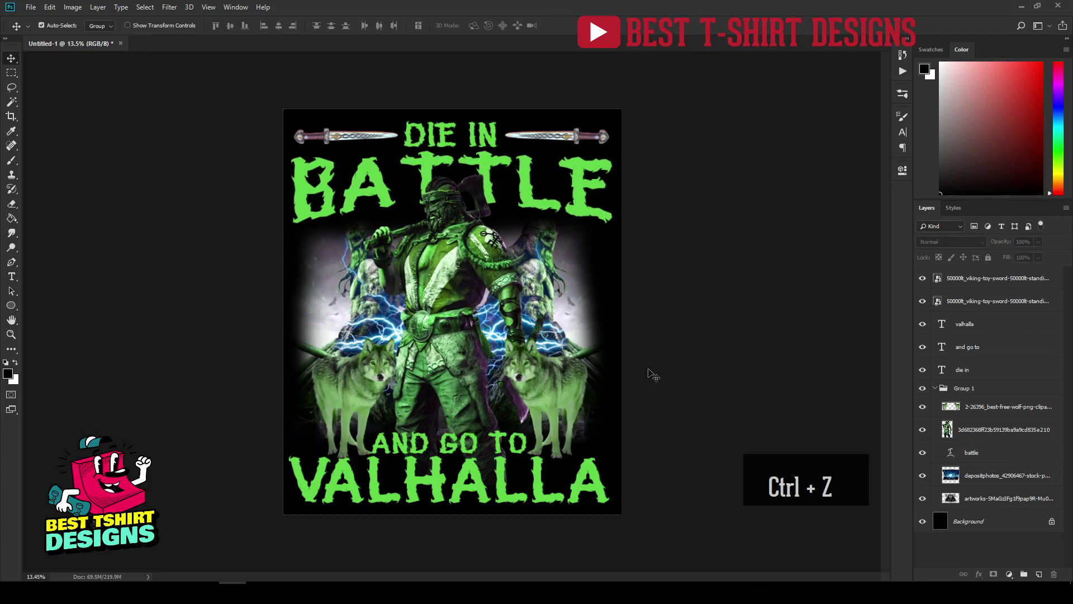
Rasterize both sword layers and merge them into a single layer.
left_click(981, 279)
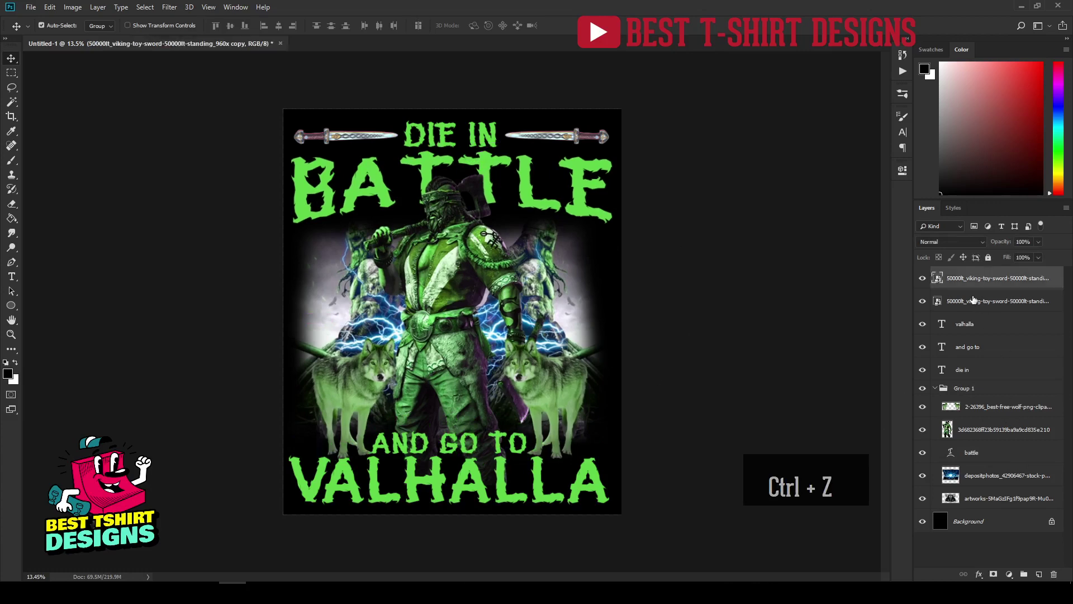
left_click(978, 302, "shift")
right_click(973, 302)
left_click(863, 305)
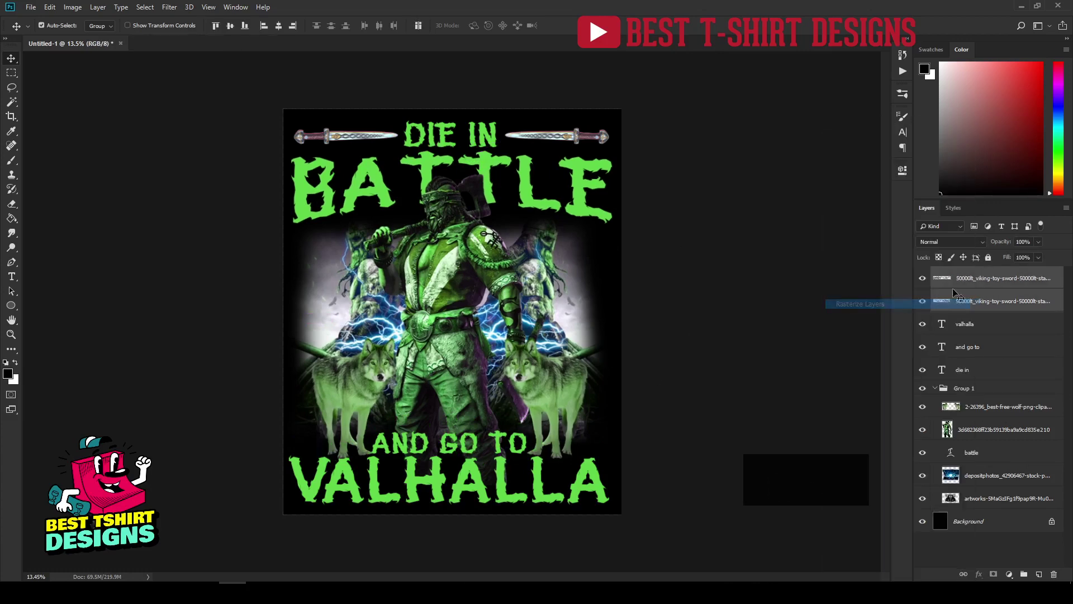
right_click(992, 276)
left_click(879, 439)
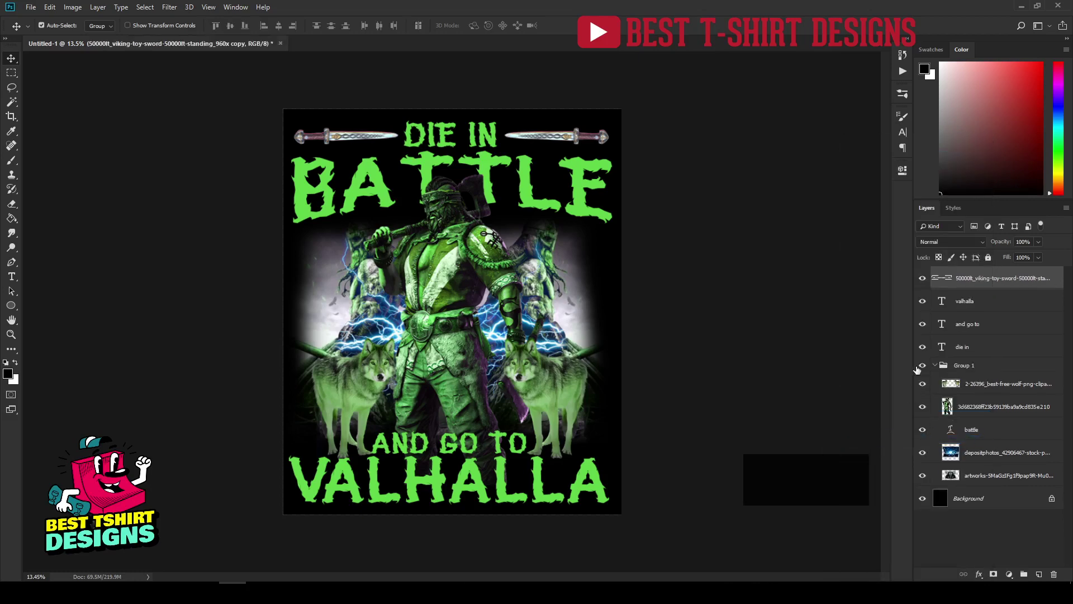
Shift the merged swords' hue to +107 with a Hue/Saturation adjustment, and deselect the layer.
left_click(72, 7)
mouse_move(89, 34)
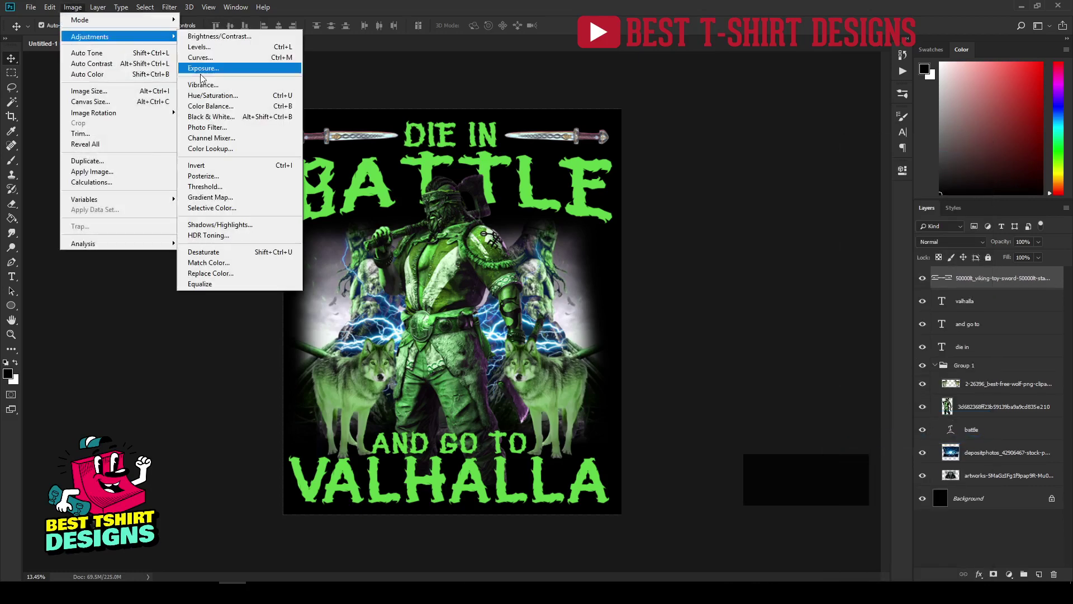
left_click(217, 96)
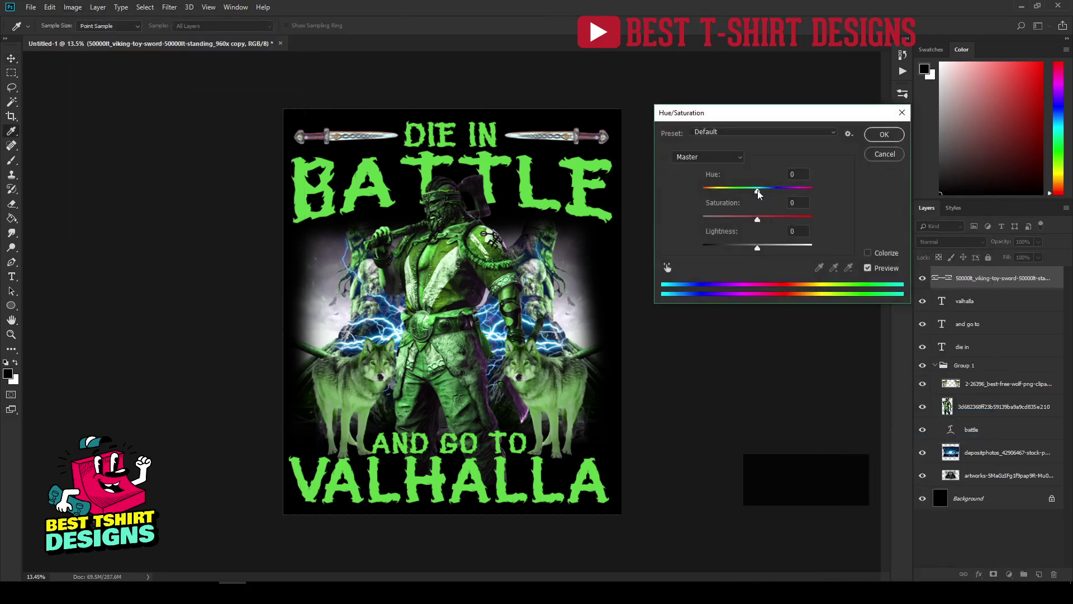
left_click_drag(758, 192, 797, 199)
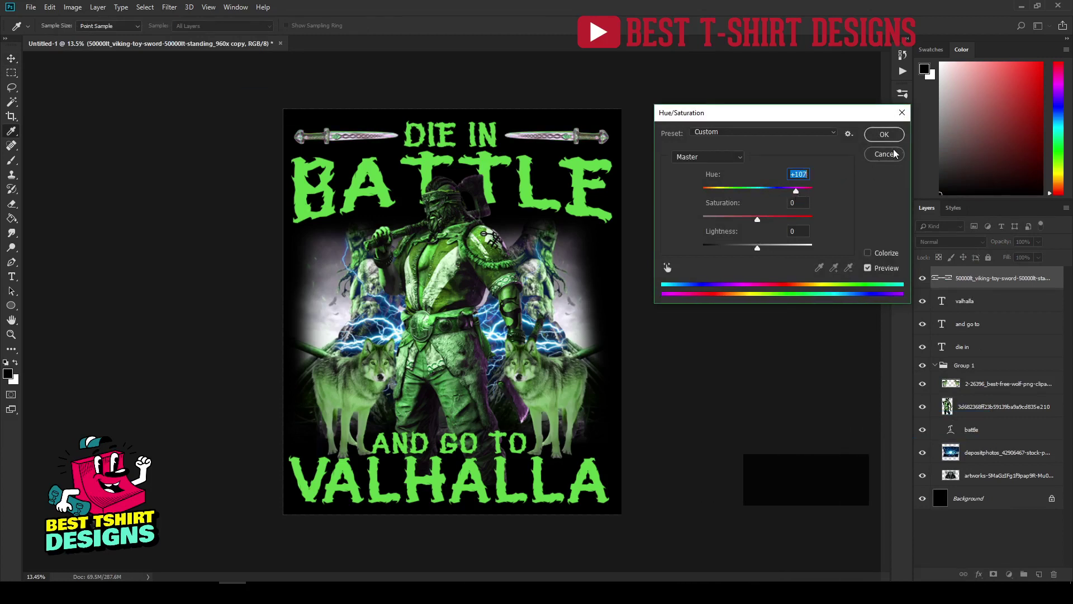
left_click(885, 134)
left_click(701, 285)
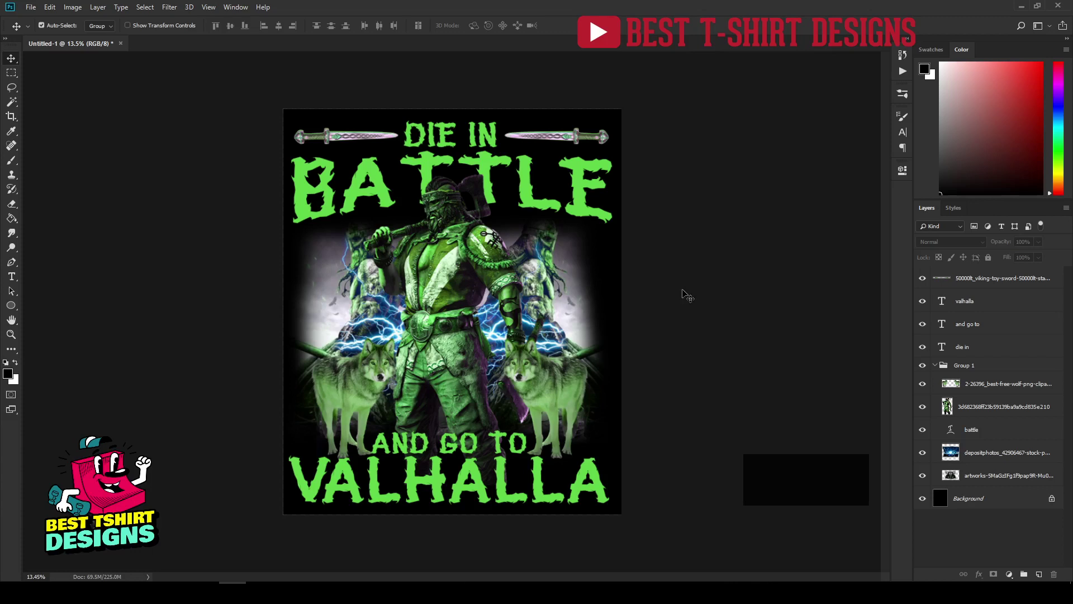
scroll(679, 330, "up", 1)
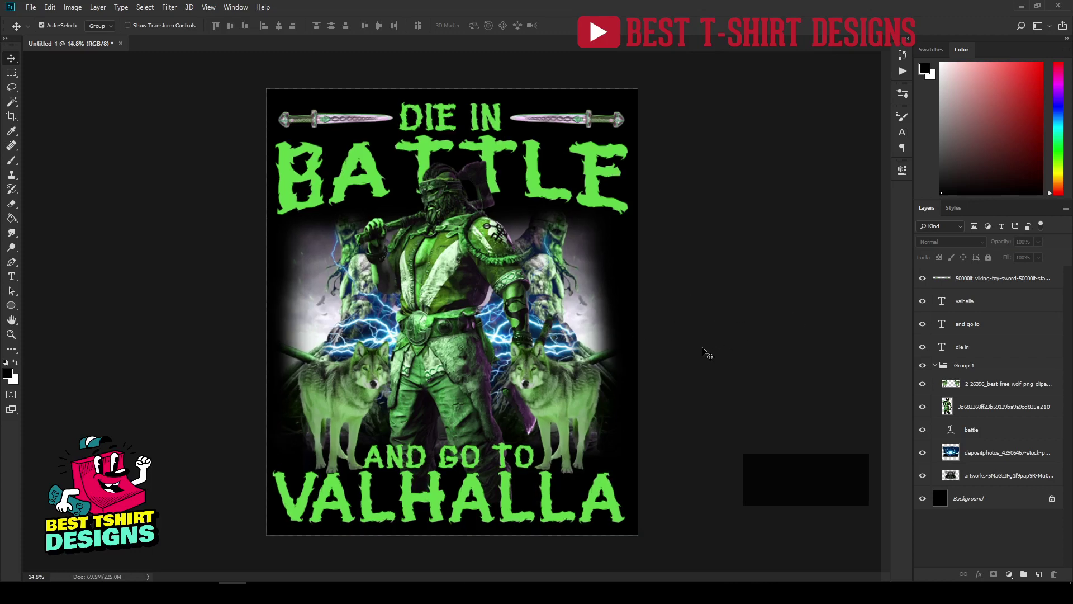
scroll(657, 306, "down", 1)
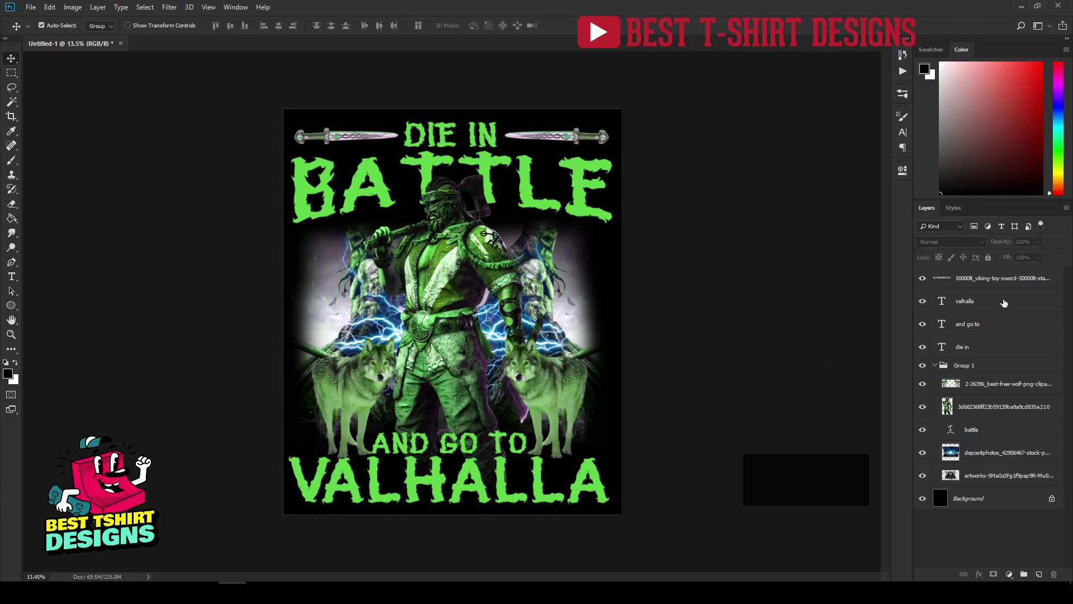
Add a new layer directly above the "valhalla" text layer and clip it to that text.
left_click(963, 308)
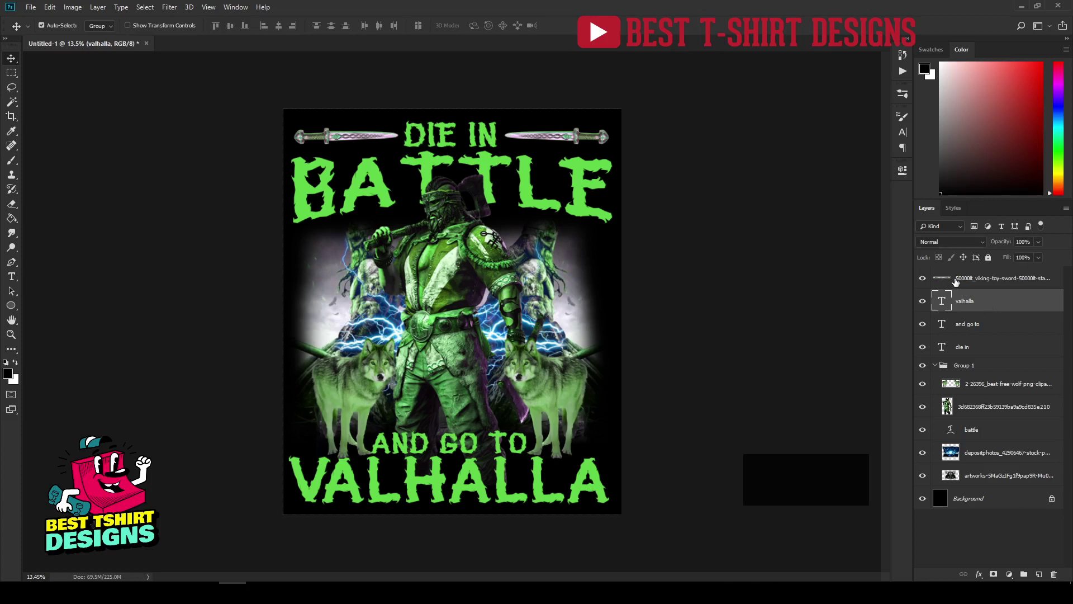
left_click(1040, 574)
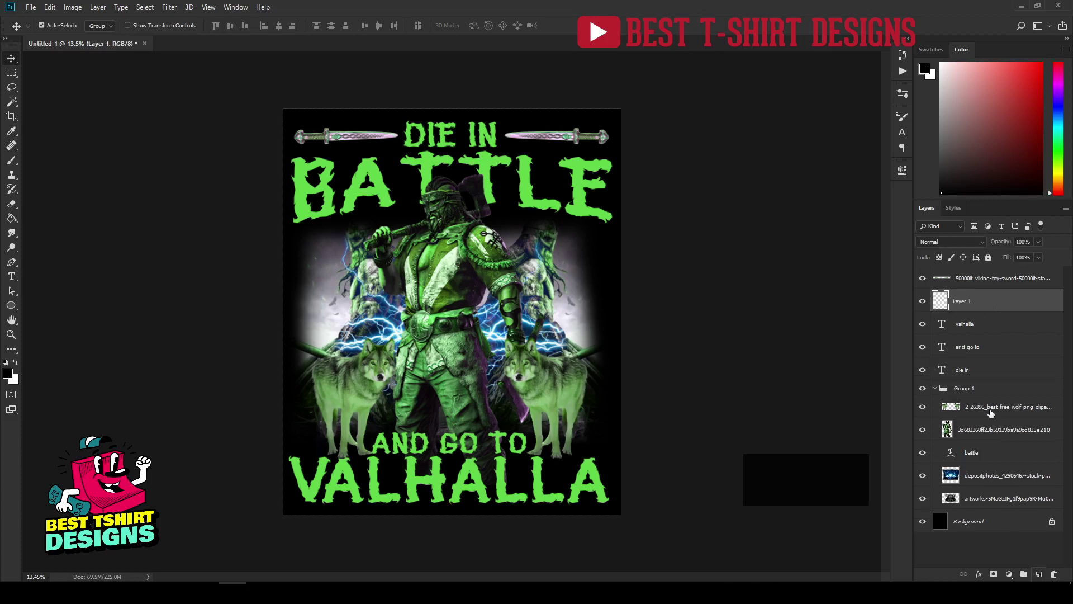
right_click(977, 303)
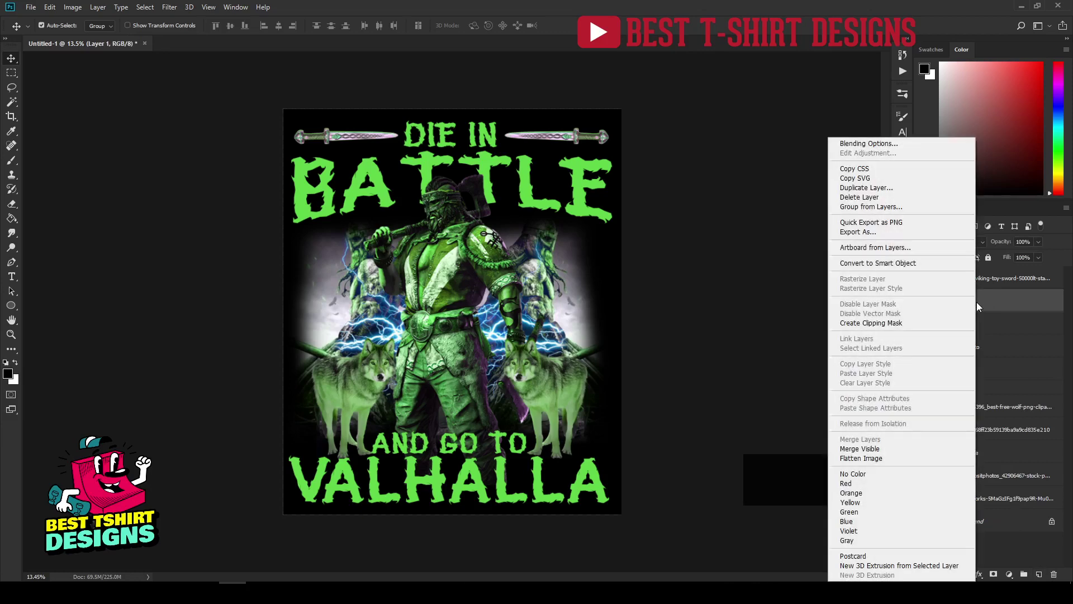
left_click(883, 324)
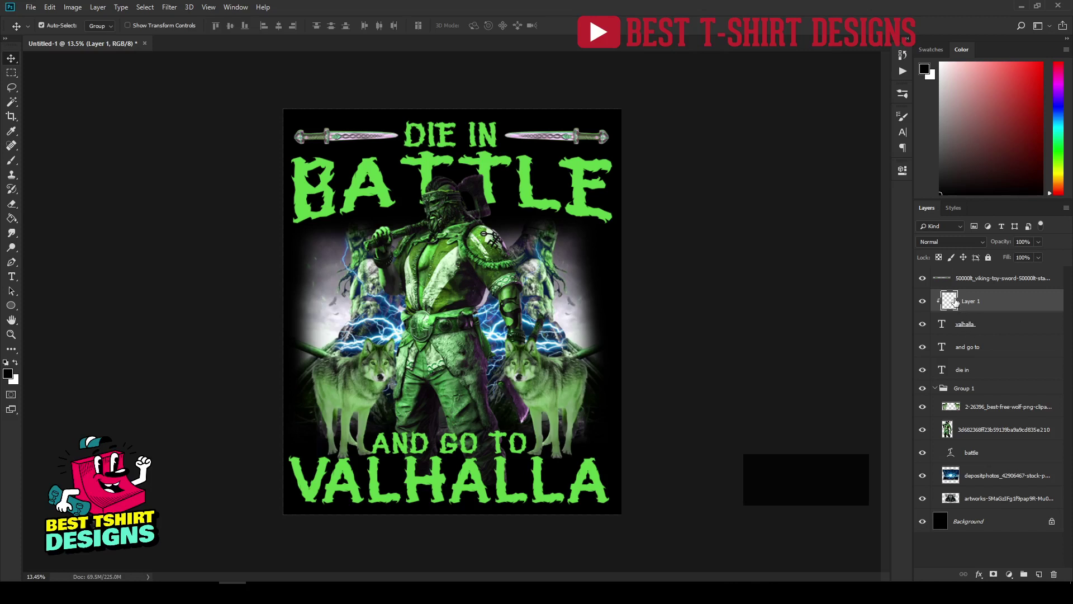
Set up the Brush tool with the default black foreground colour and the Dissolve blend mode.
key("b")
left_click(957, 162)
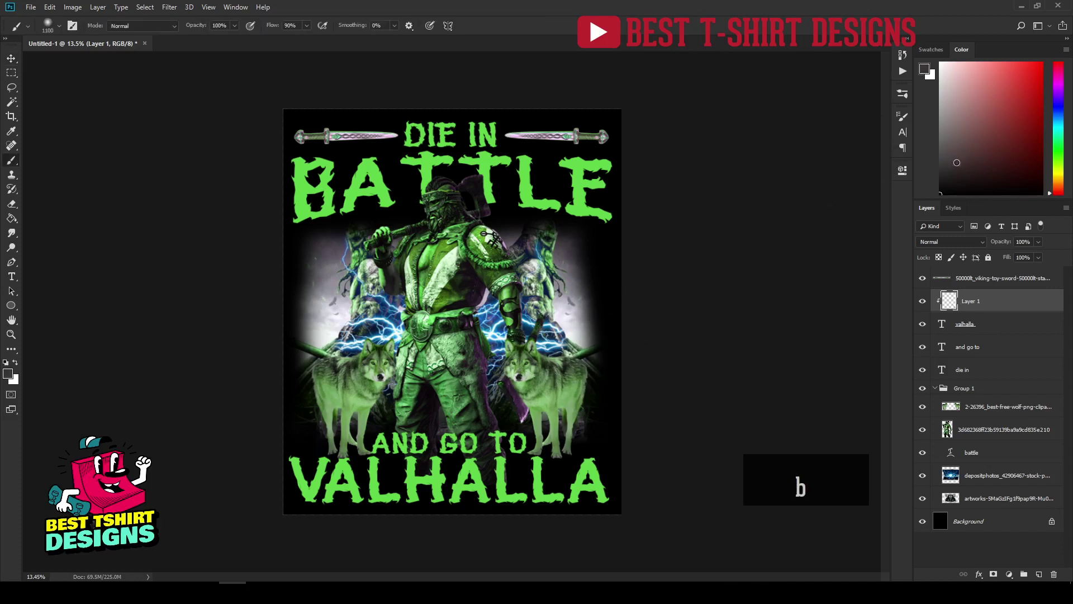
key("d")
left_click(148, 26)
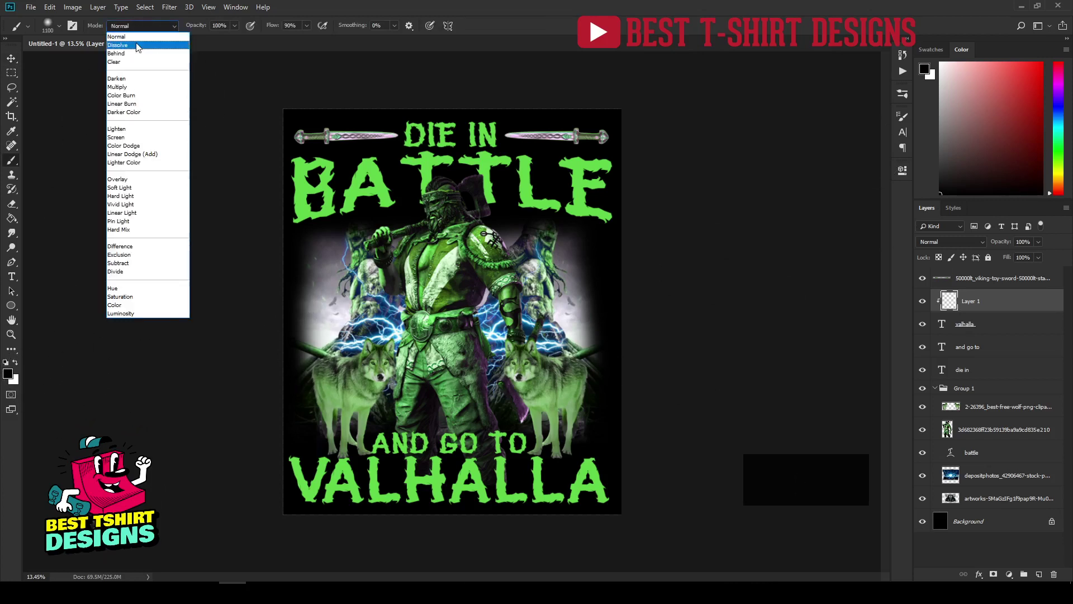
left_click(137, 47)
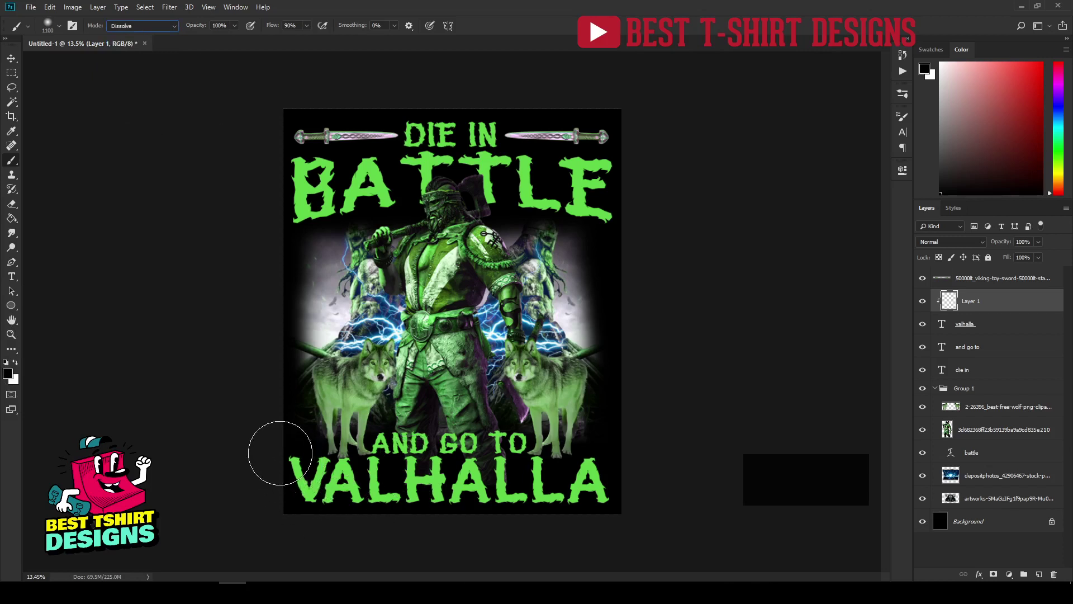
mouse_move(327, 449)
left_mouse_down()
mouse_move(647, 443)
mouse_move(249, 444)
left_mouse_up()
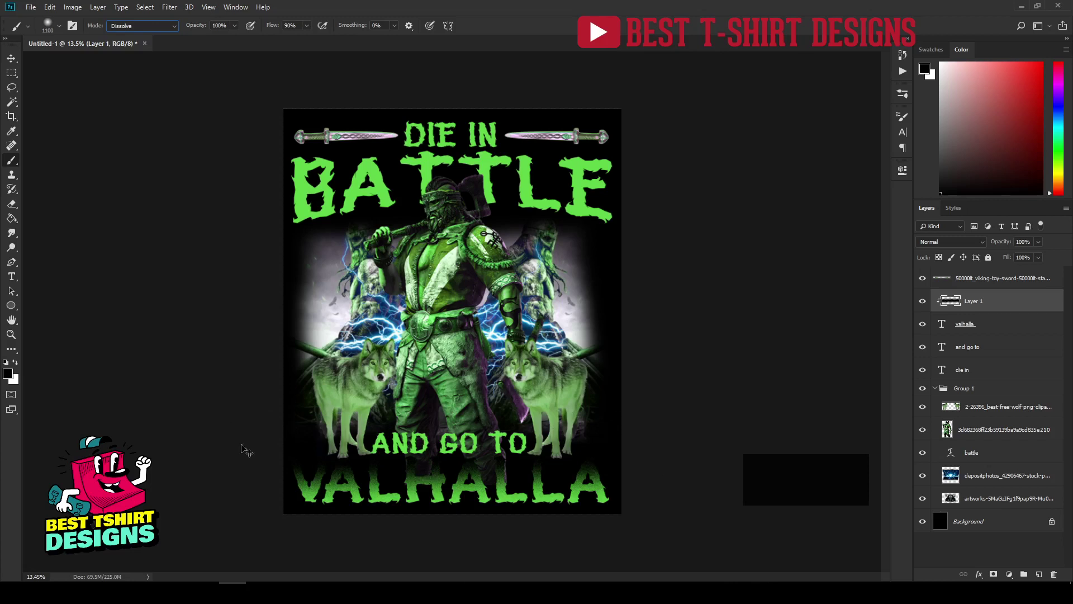
key("ctrl+z")
key("ctrl+z")
Reduce the brush size to 600 px.
key("bracketleft")
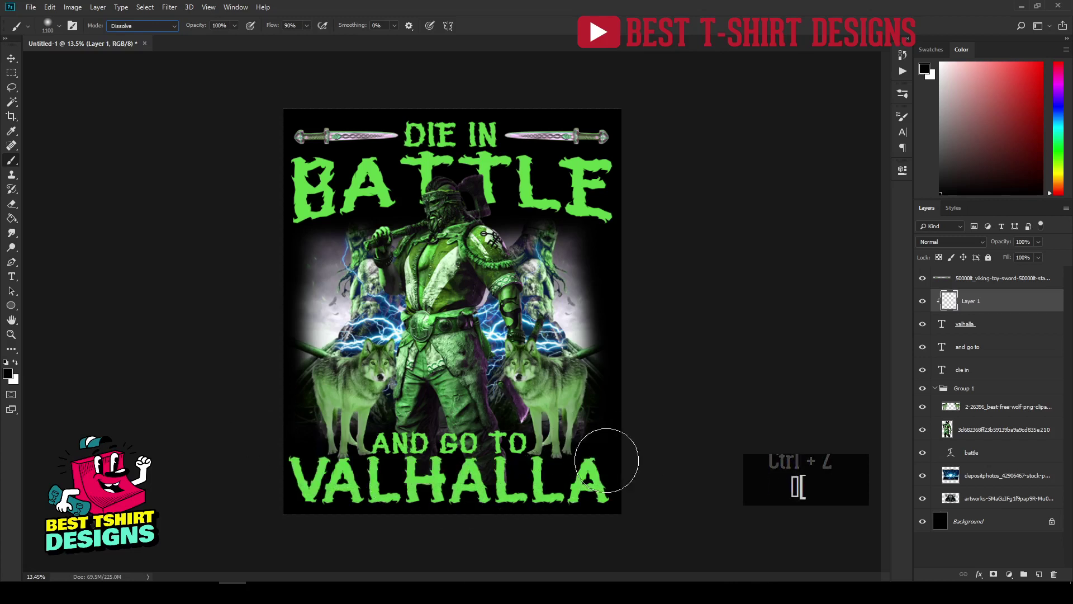
key("bracketleft")
key("bracketleft")
key("bracketleft")
key("bracketleft")
key("bracketleft")
key("bracketleft")
key("bracketleft")
key("bracketleft")
key("bracketleft")
key("bracketleft")
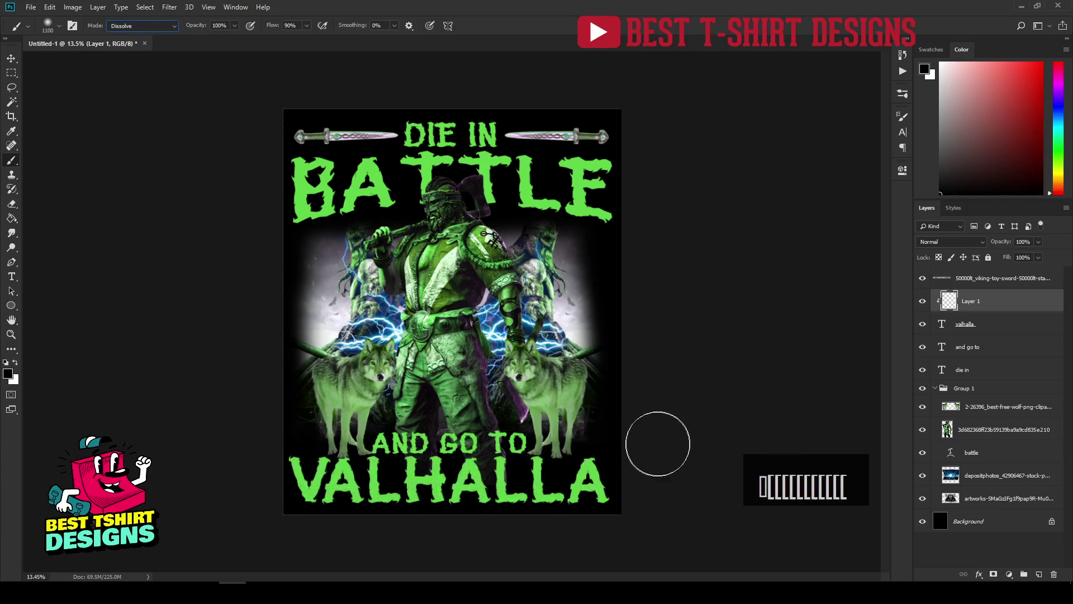
left_click(59, 26)
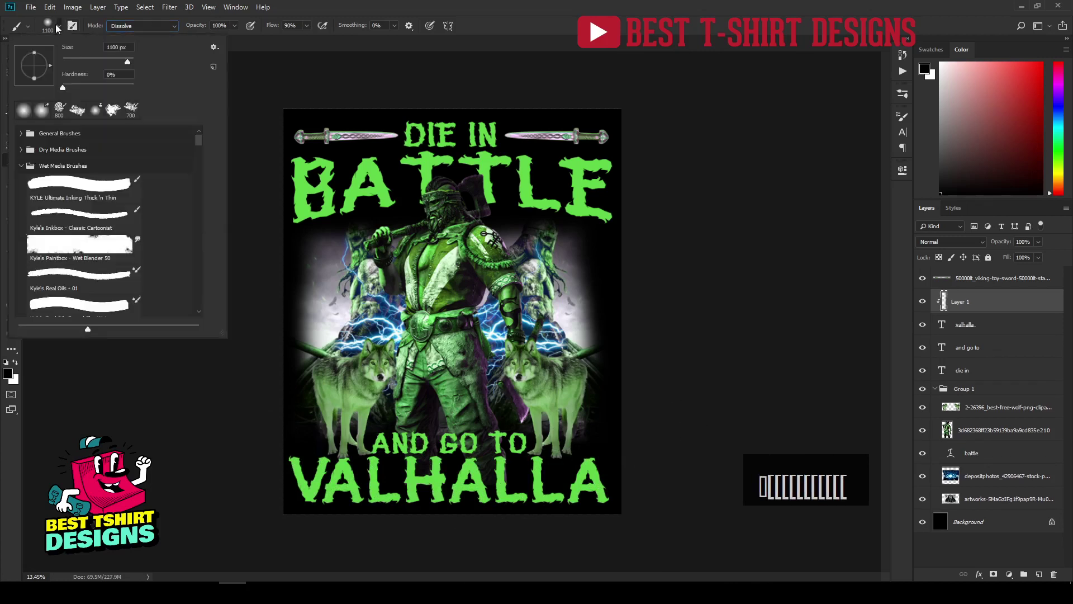
left_click_drag(127, 62, 119, 63)
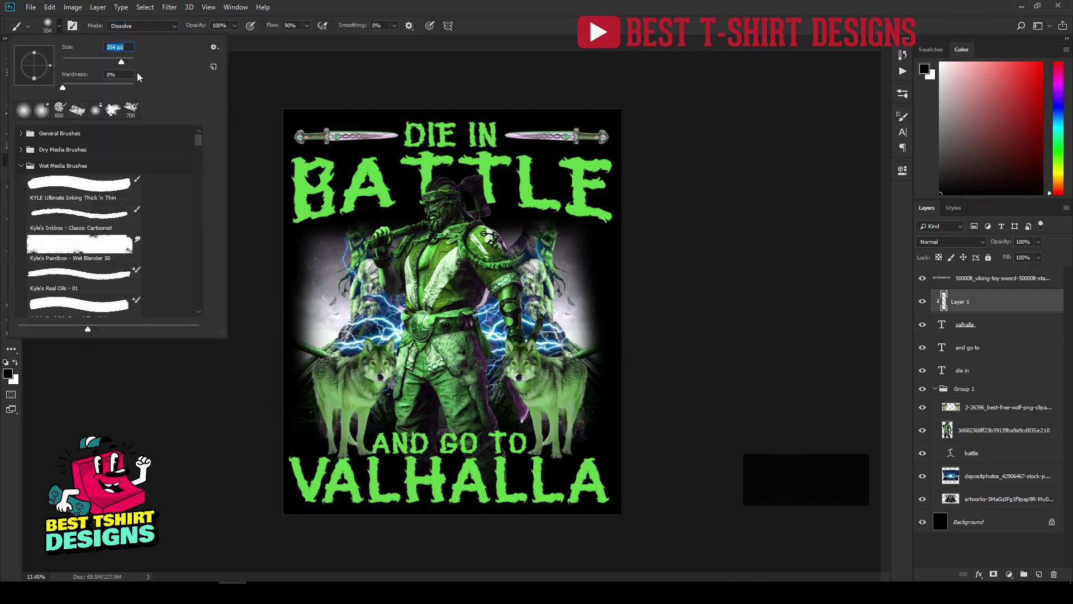
left_click(254, 213)
key("bracketright")
key("bracketright")
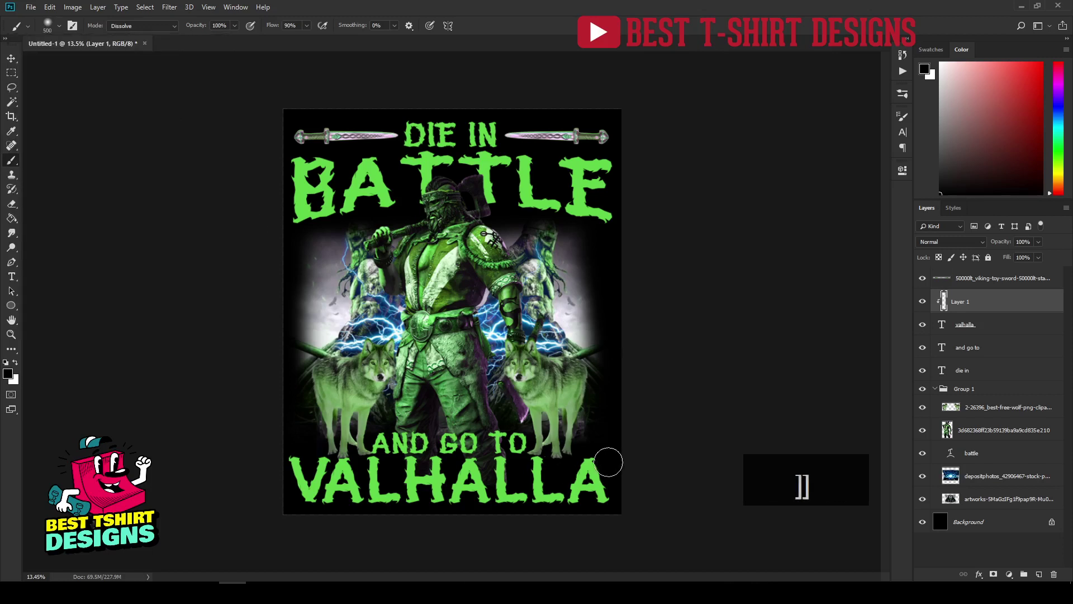
key("bracketright")
Brush black across the upper half of the VALHALLA letters on the clipped layer to create a grainy fade.
left_click_drag(608, 460, 273, 458)
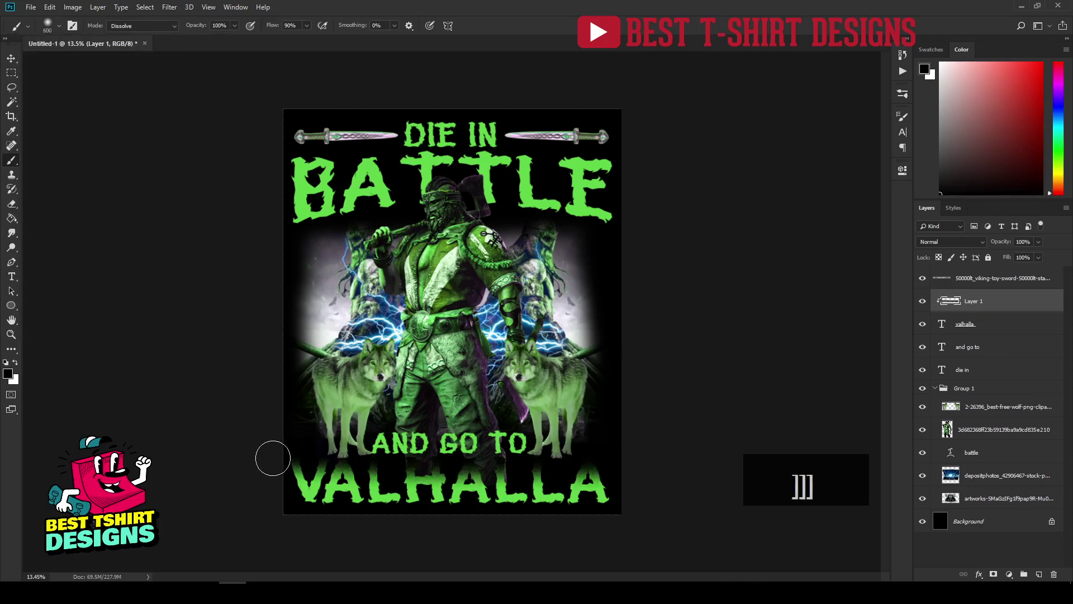
key("bracketright")
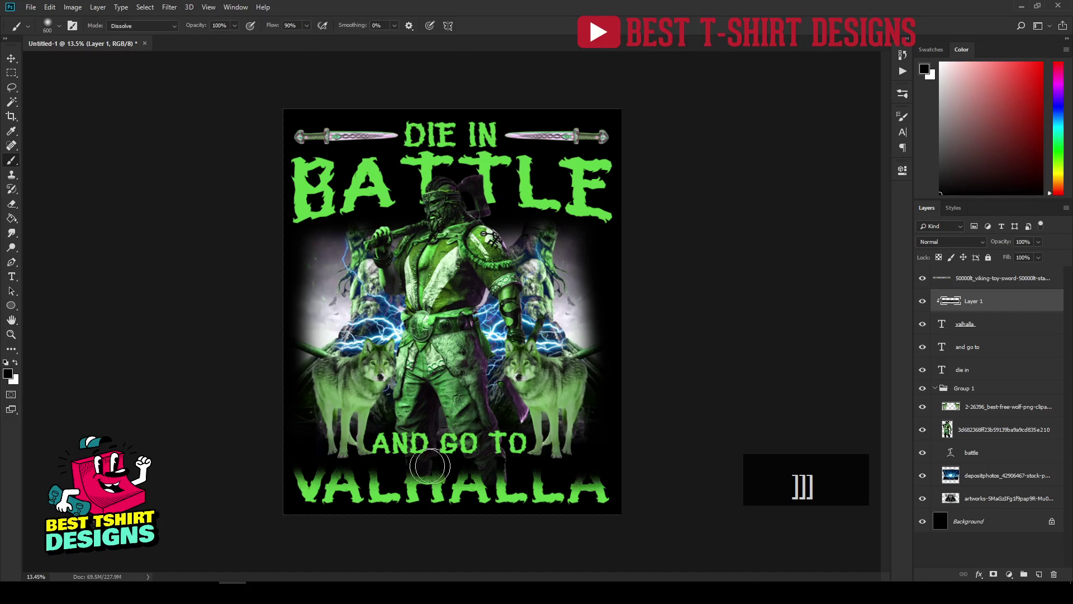
mouse_move(430, 466)
left_mouse_down()
mouse_move(223, 466)
mouse_move(690, 457)
left_mouse_up()
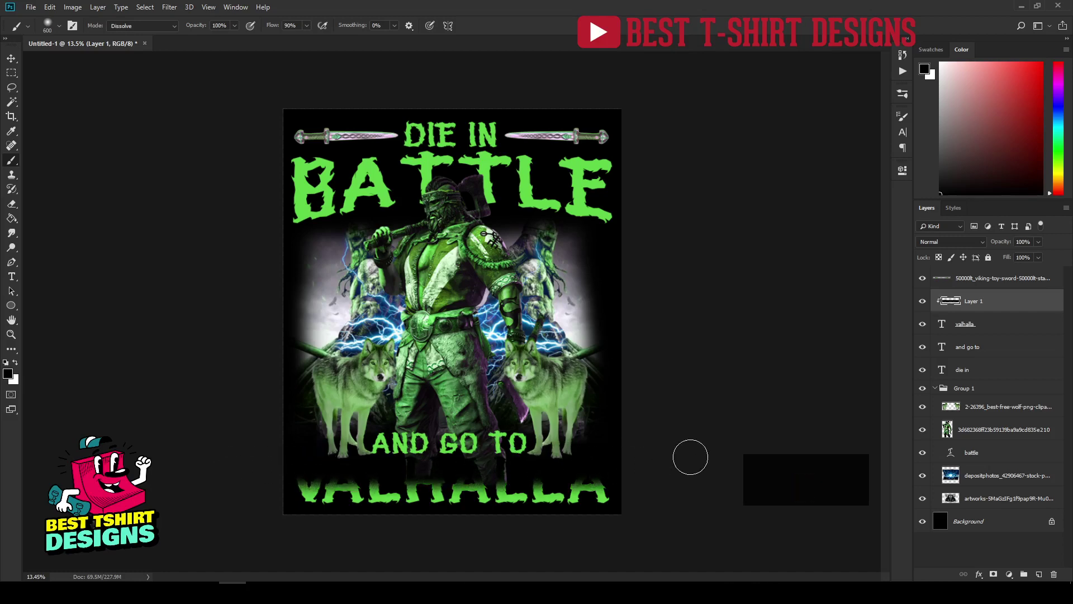
key("v")
Add an Inner Glow to the "valhalla" text layer, with its colour sampled from the green "and go to" lettering (#60d248).
scroll(441, 540, "up", 3)
key("space")
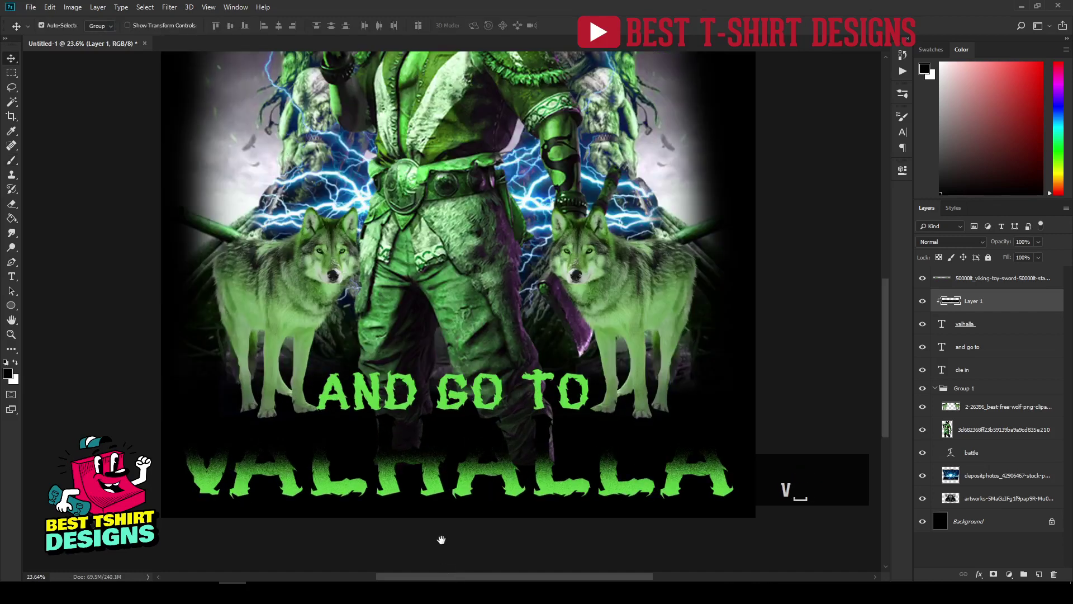
scroll(442, 540, "up", 4)
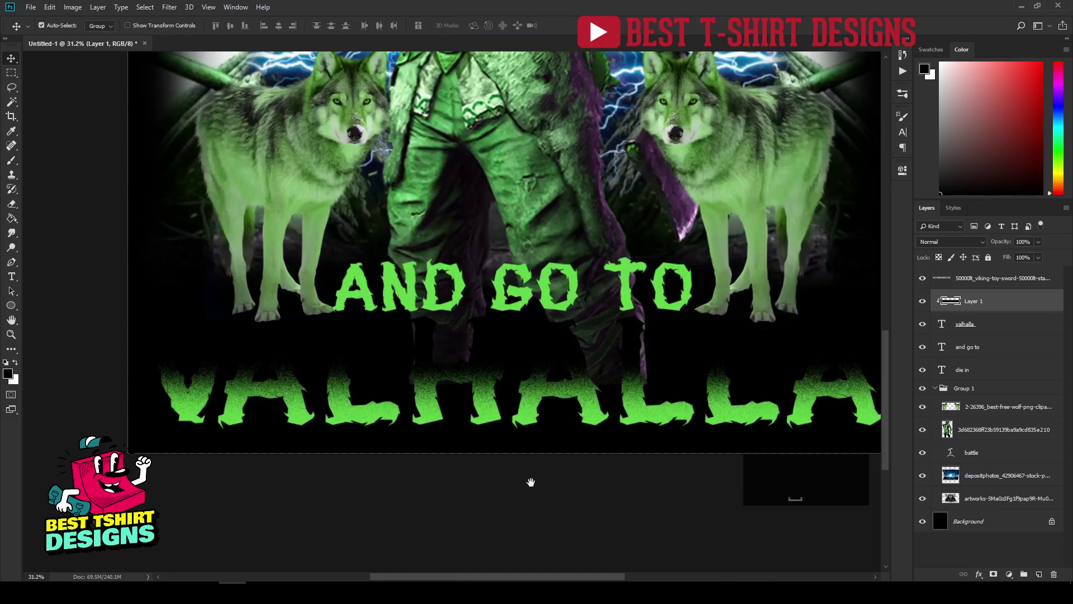
left_click_drag(531, 482, 479, 414)
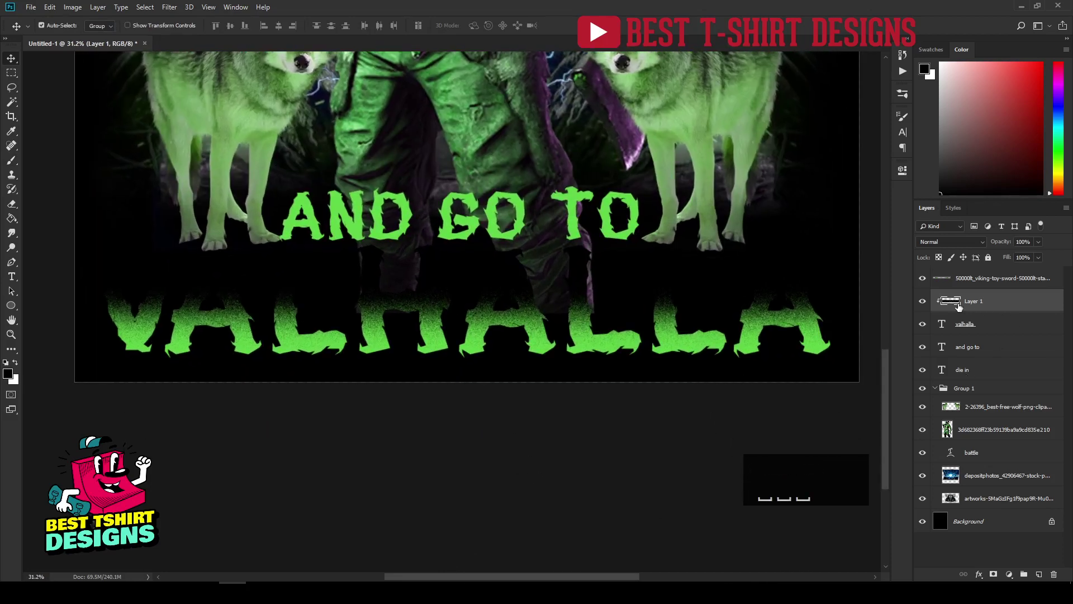
left_click(971, 330)
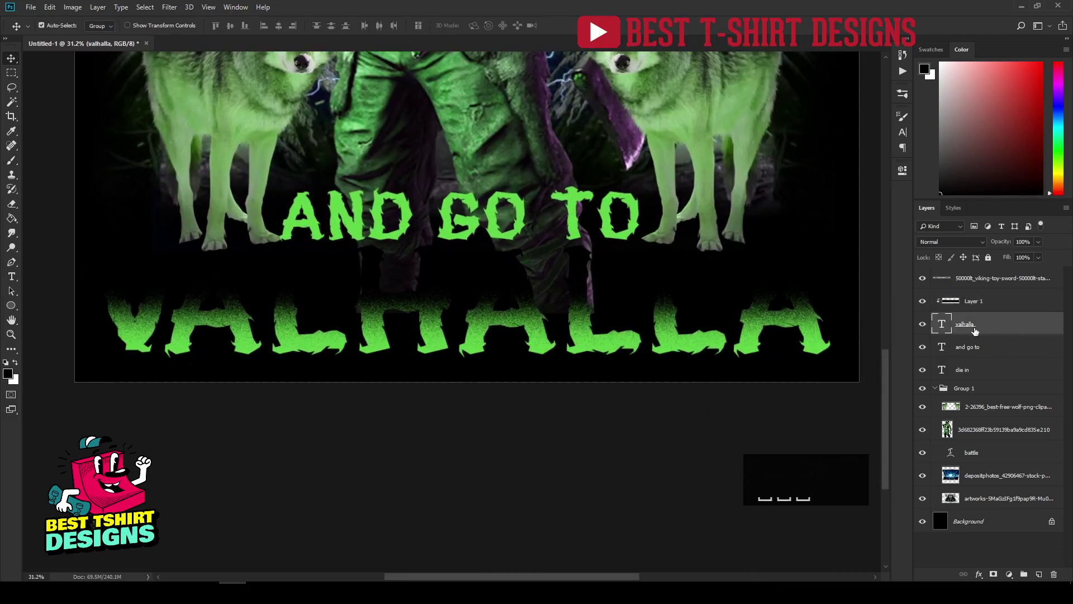
left_click(978, 574)
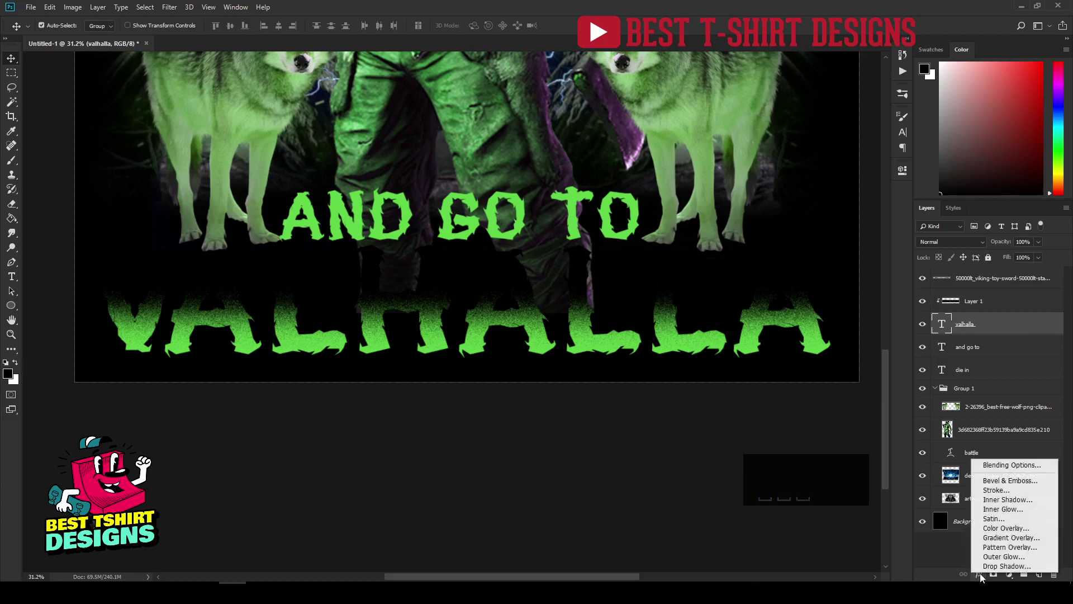
left_click(999, 510)
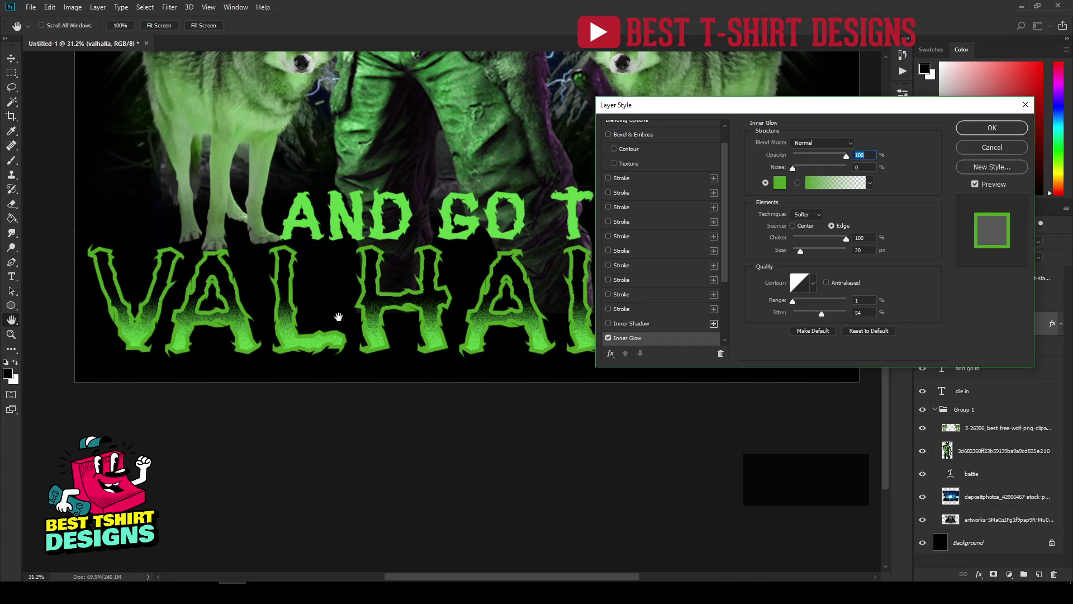
left_click(784, 183)
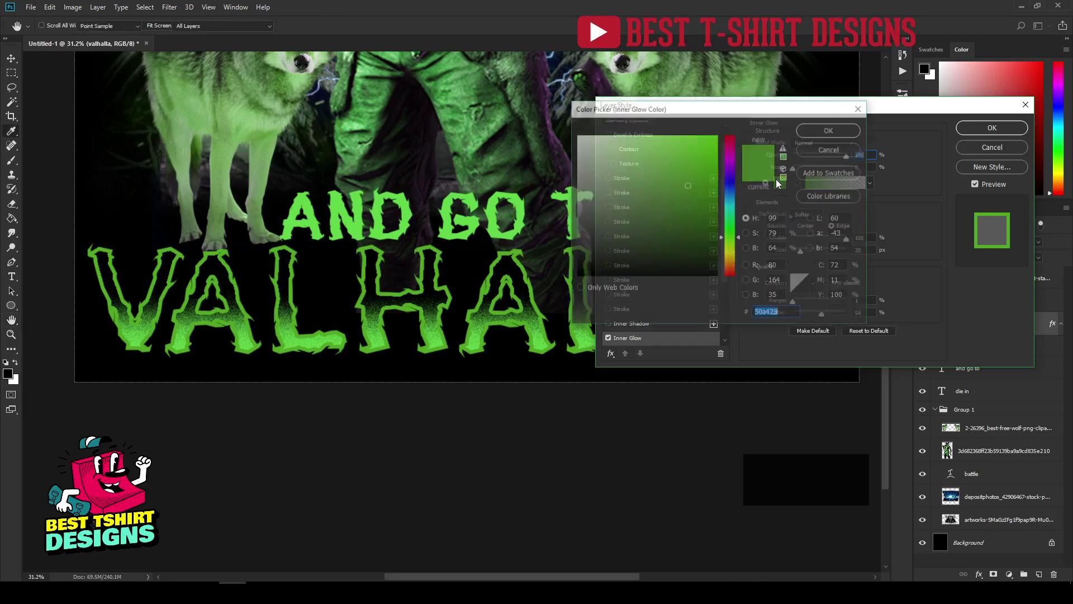
left_click(382, 198)
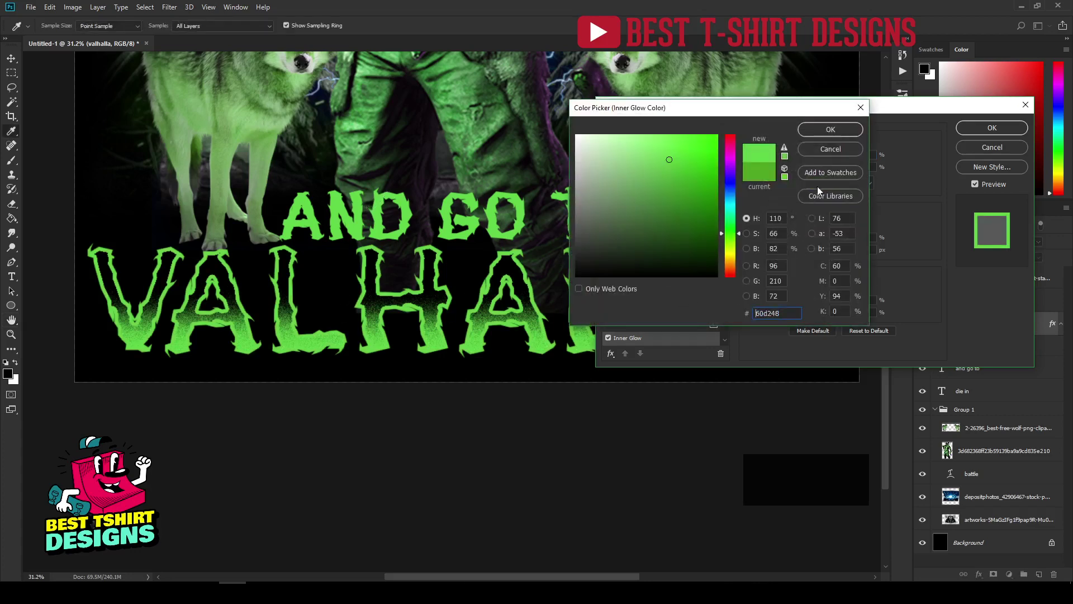
left_click(830, 130)
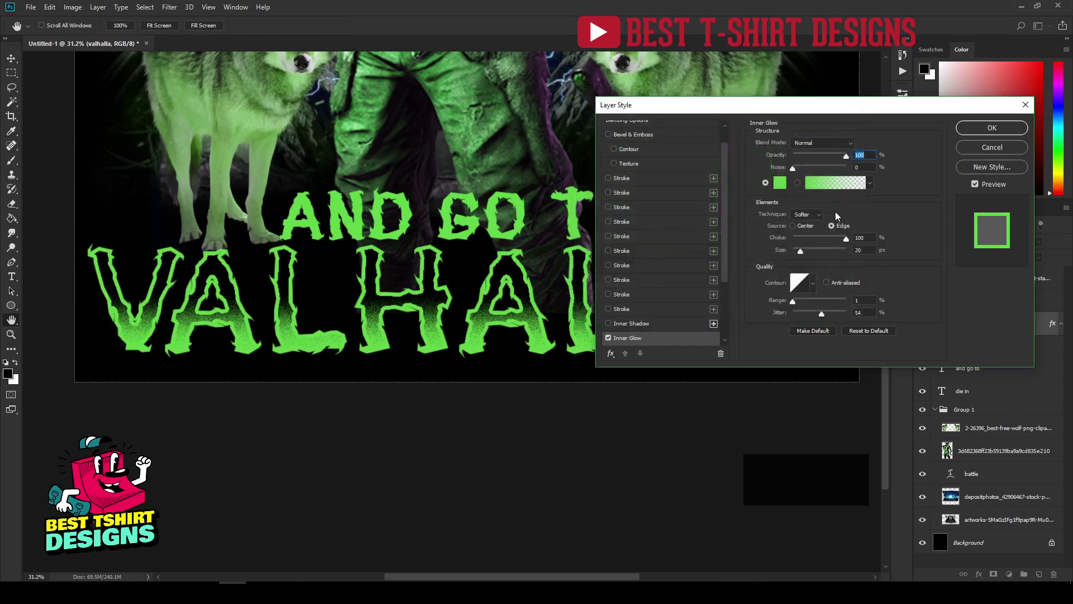
Set the inner glow size to 20 px, apply the layer style, and deselect the "valhalla" layer.
key("Up")
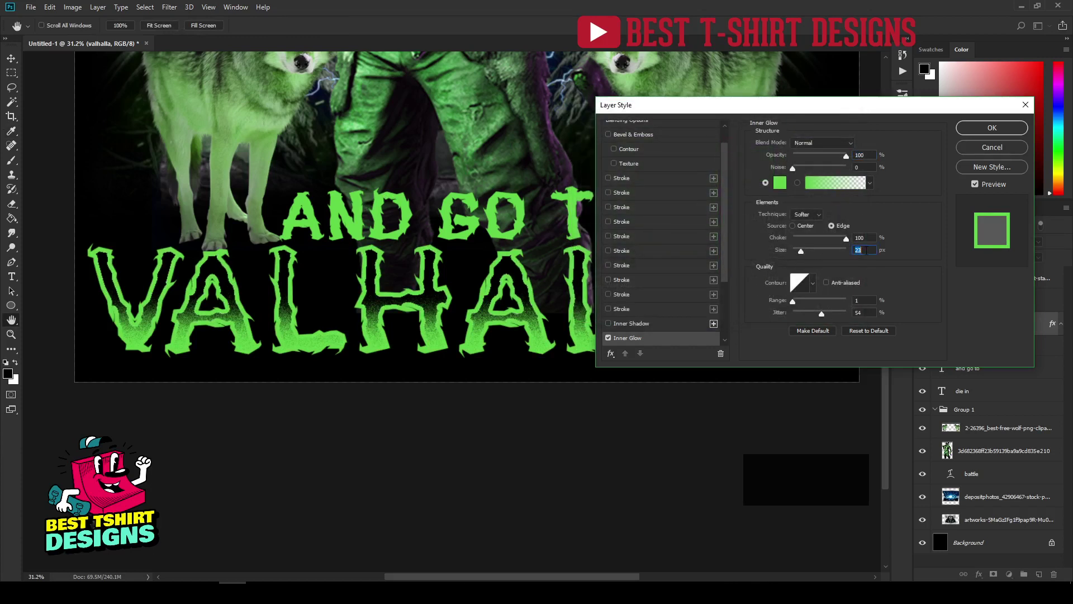
key("Down")
key("Down")
key("Down")
key("Down")
key("Down")
key("Down")
key("Down")
key("Down")
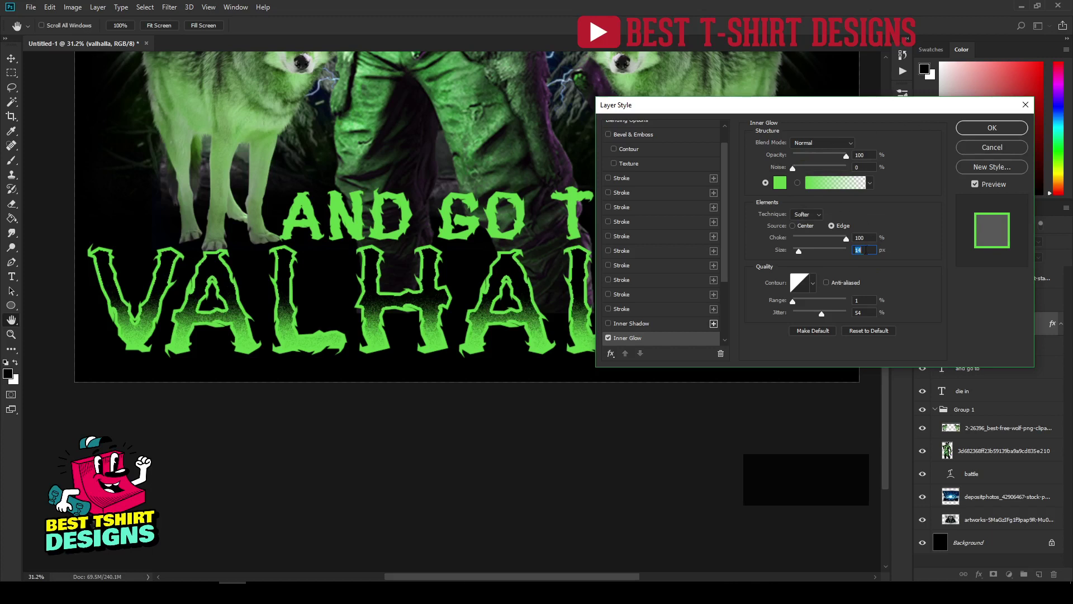
key("Up")
key("Up")
key("Up")
key("Up")
key("Up")
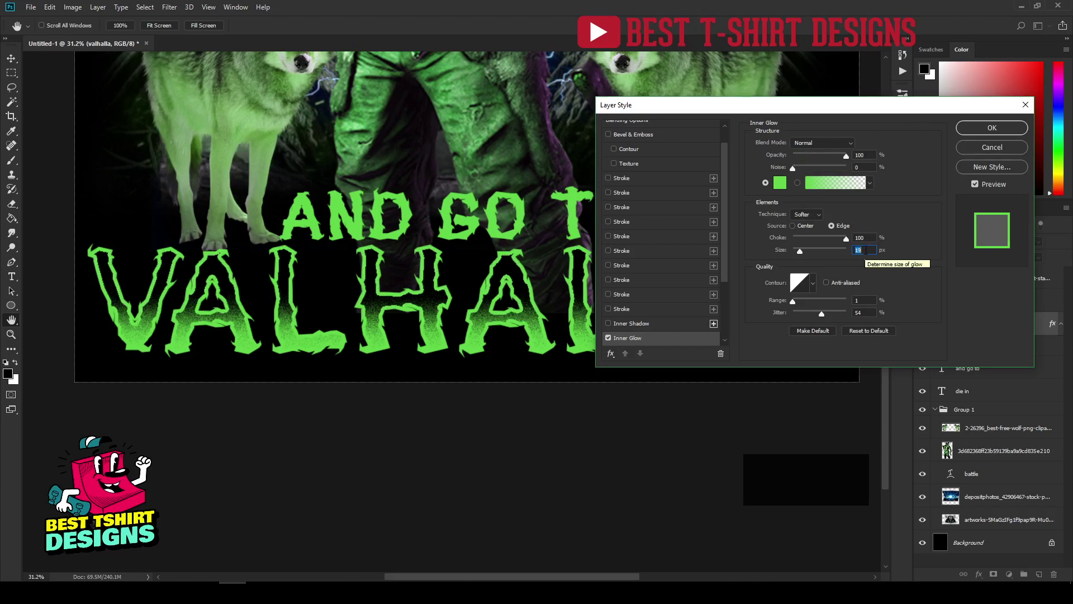
left_click(865, 250)
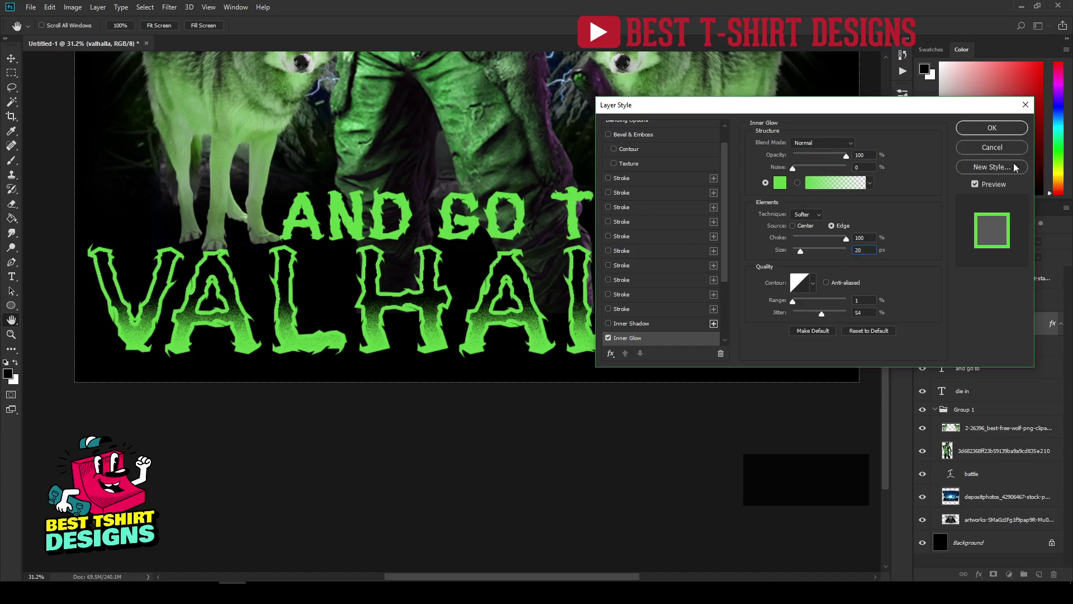
left_click(992, 127)
key("ctrl+0")
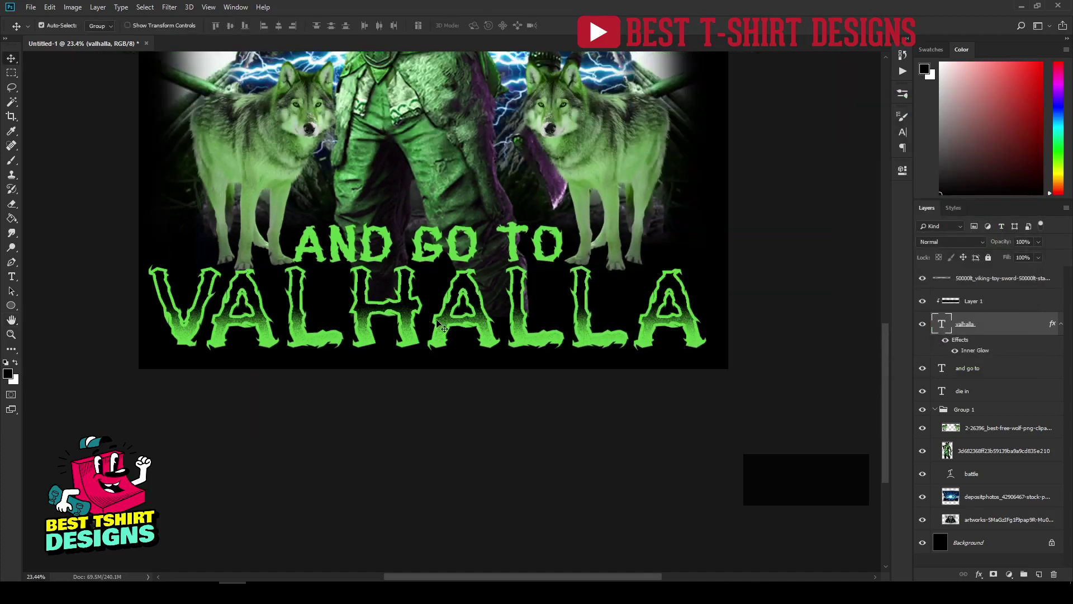
scroll(490, 360, "up", 5)
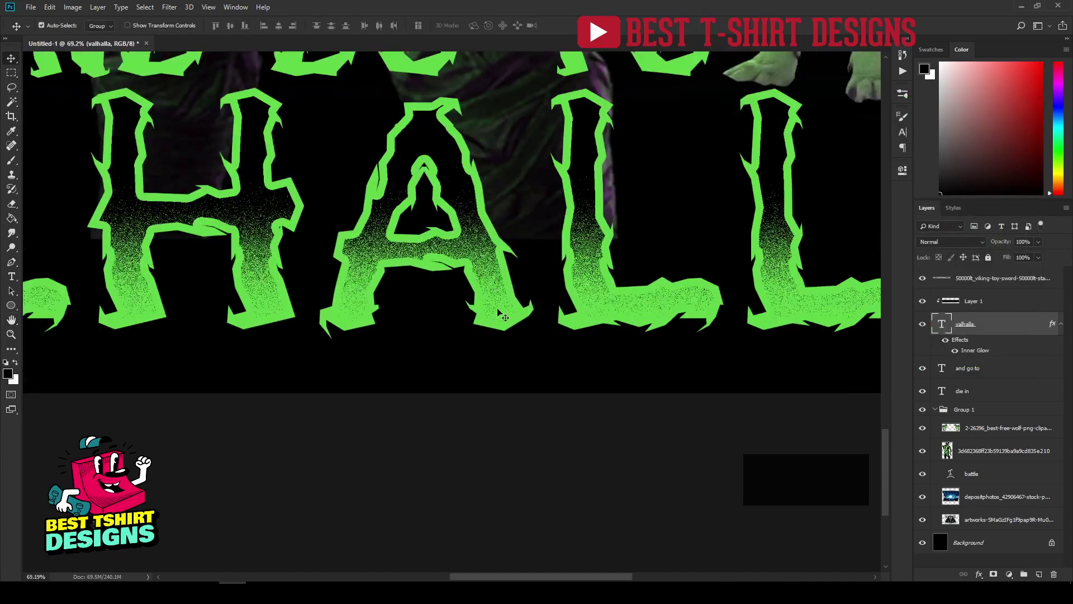
scroll(420, 385, "down", 4)
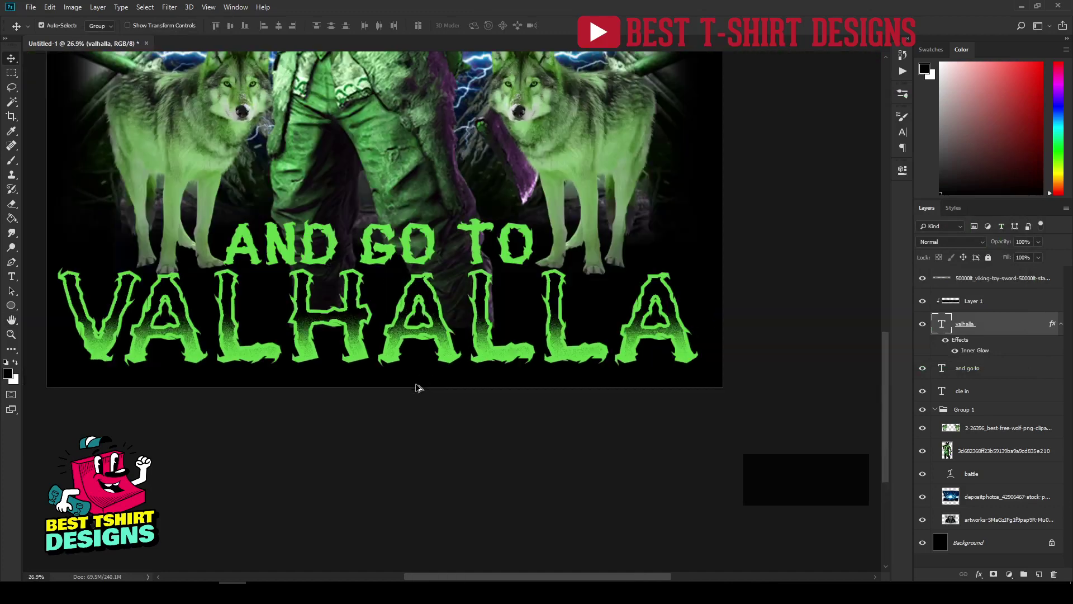
scroll(419, 384, "down", 2)
key("v")
left_click(843, 429)
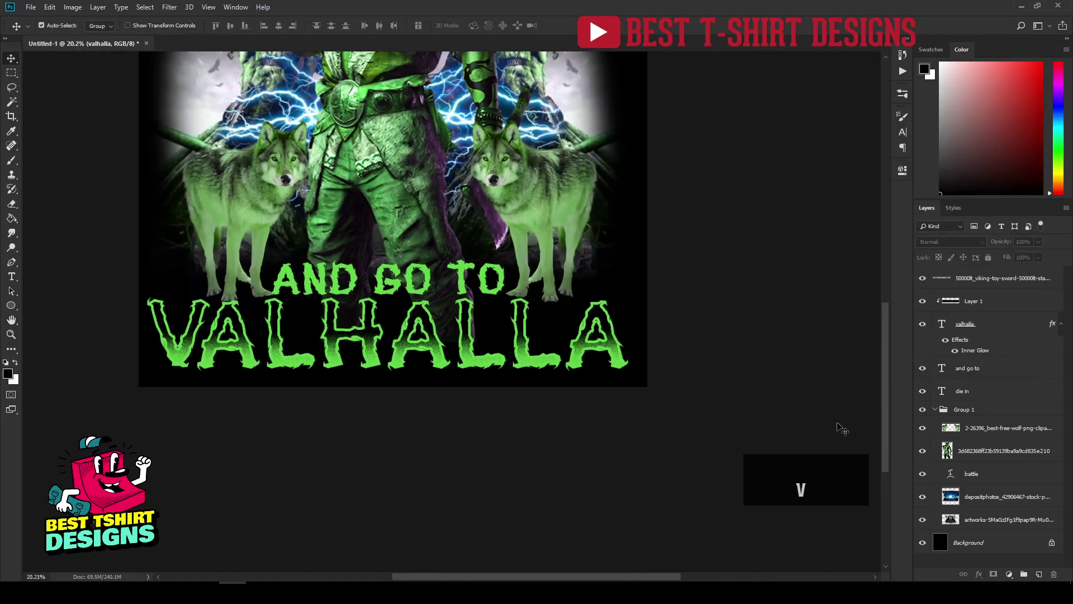
Clip a new layer to the "and go to" text and brush black across the upper part of its letters.
left_click(981, 369)
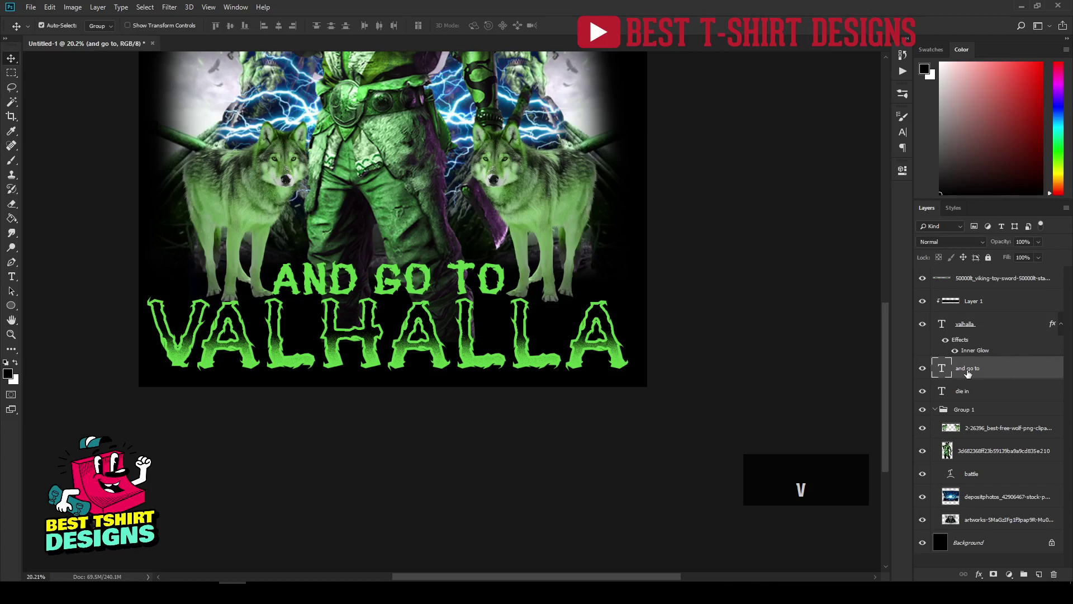
left_click(1034, 574)
right_click(992, 370)
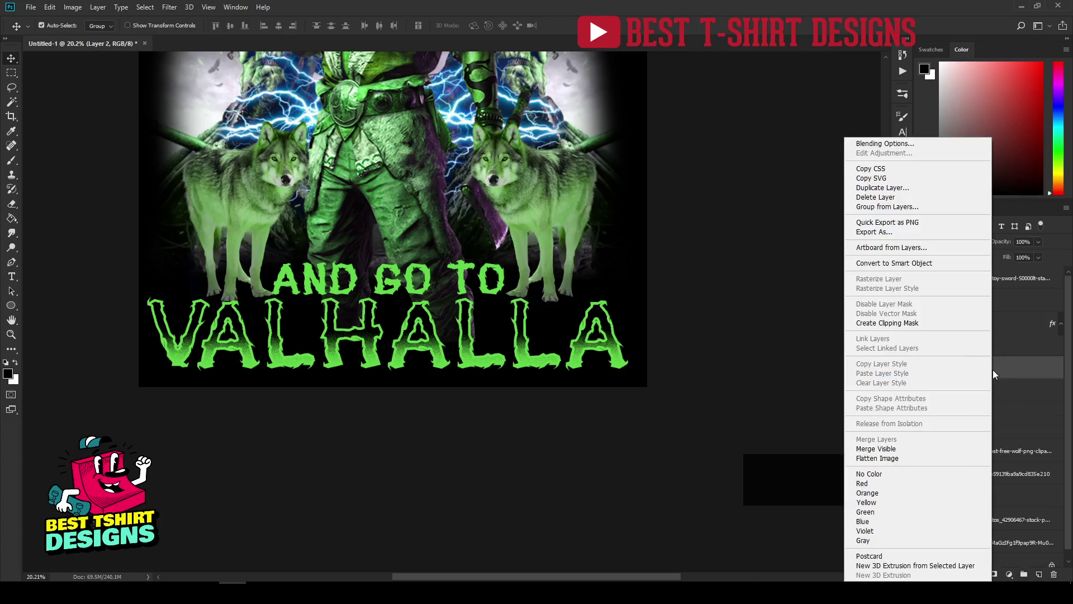
left_click(920, 323)
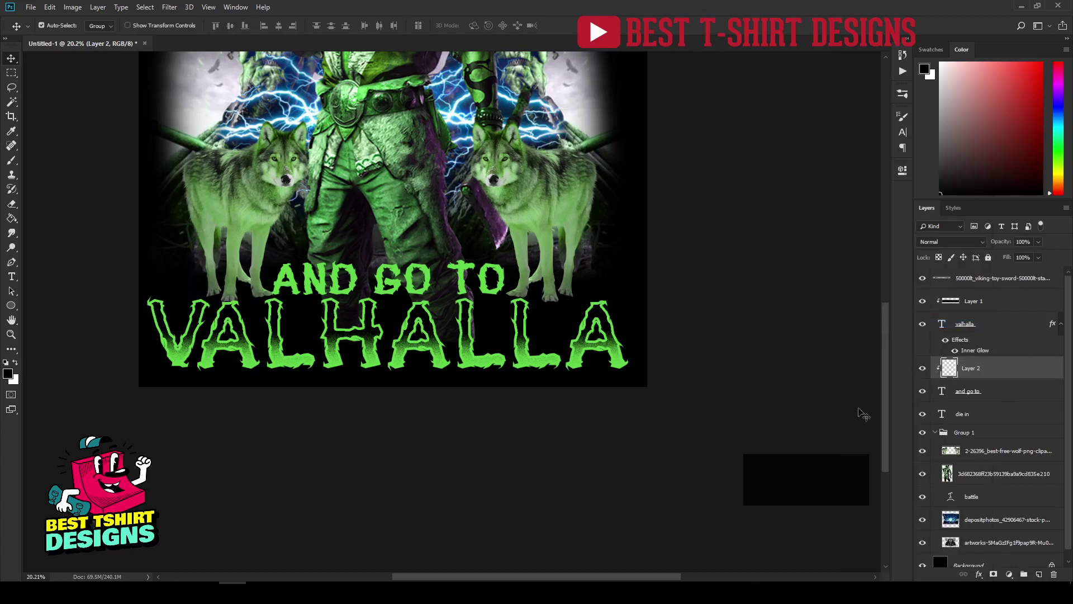
key("b")
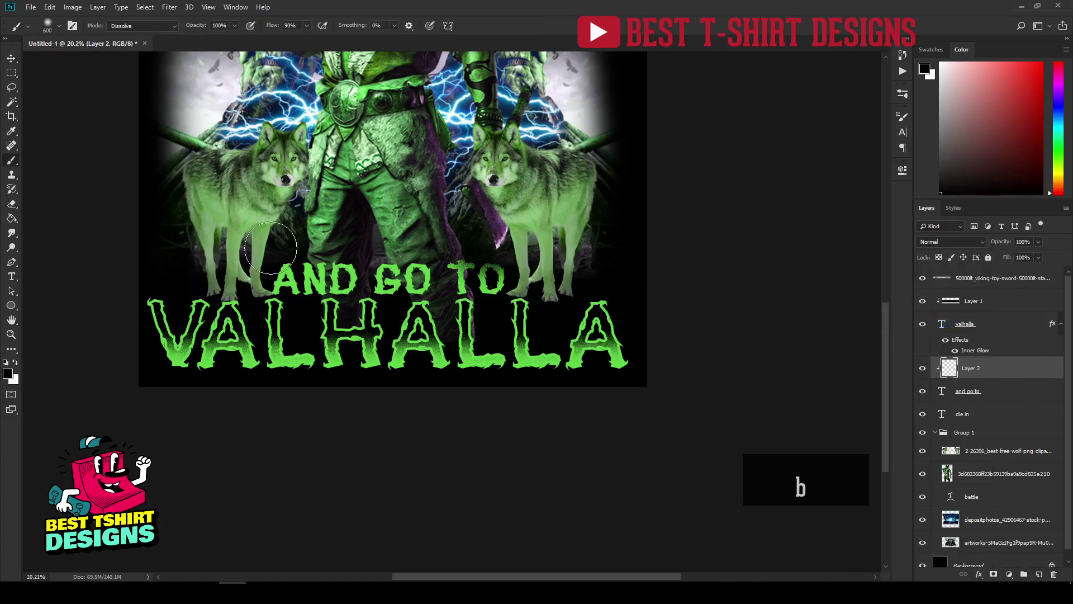
mouse_move(270, 248)
left_mouse_down()
mouse_move(207, 249)
mouse_move(380, 257)
mouse_move(492, 240)
mouse_move(197, 257)
left_mouse_up()
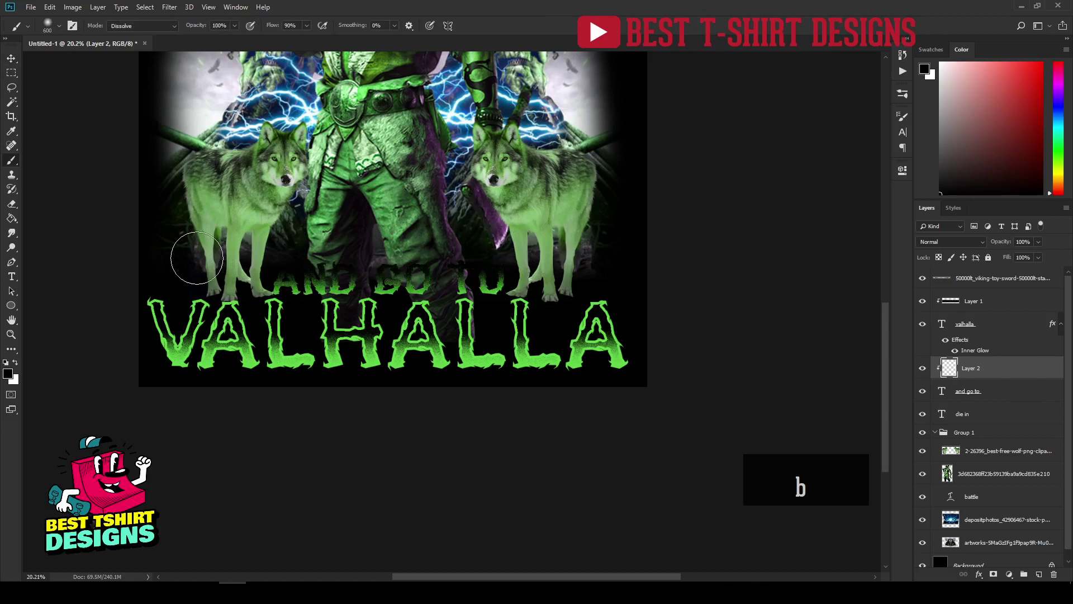
Add an Inner Glow to the "and go to" text layer with a size of 6 px, and deselect the layer.
left_click(970, 391)
left_click(979, 574)
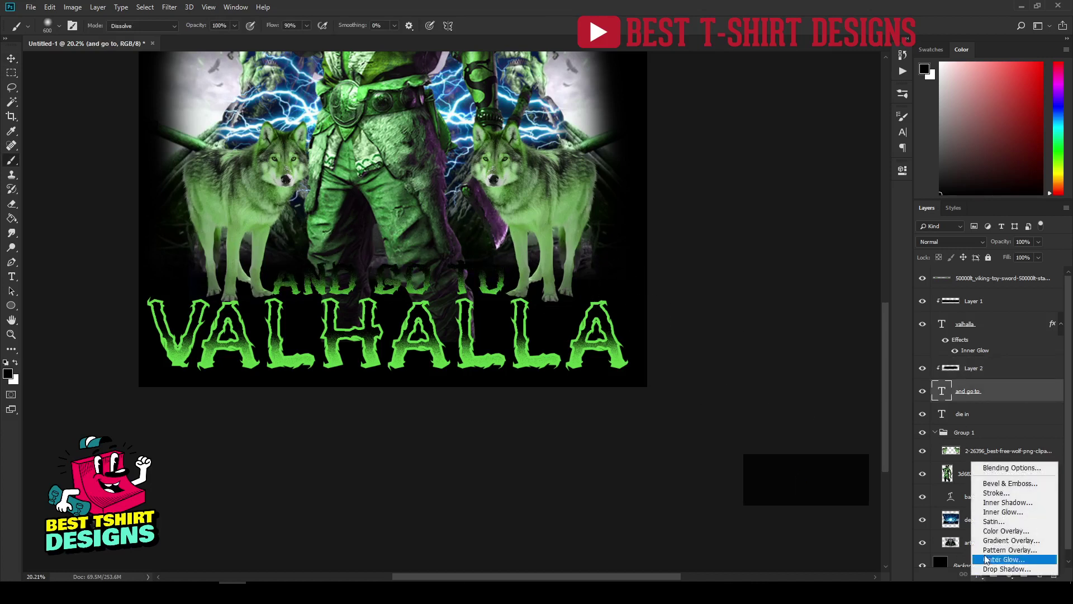
left_click(1003, 512)
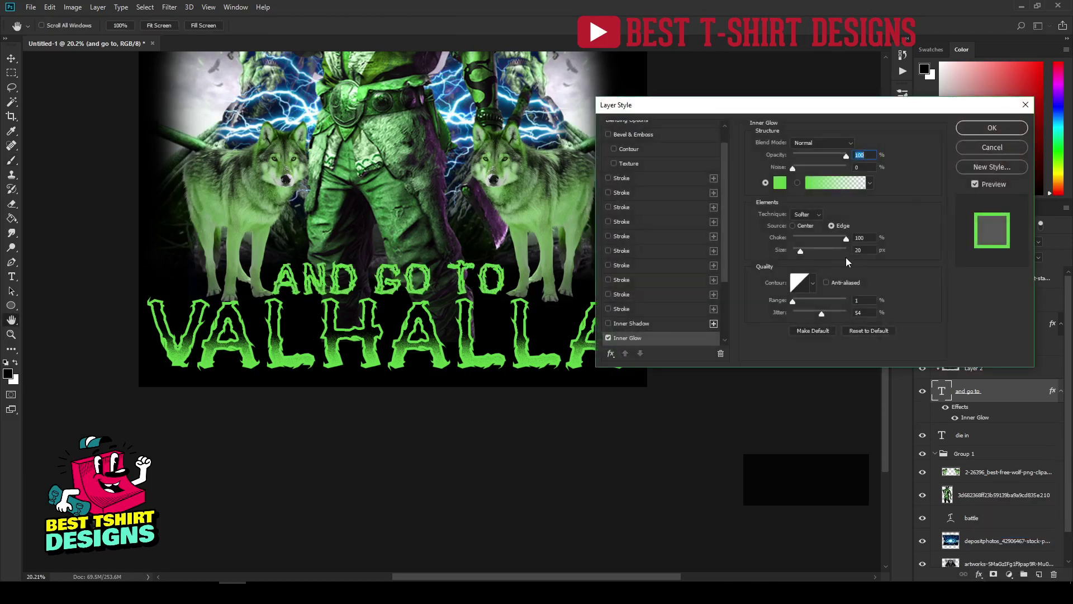
key("shift+Down")
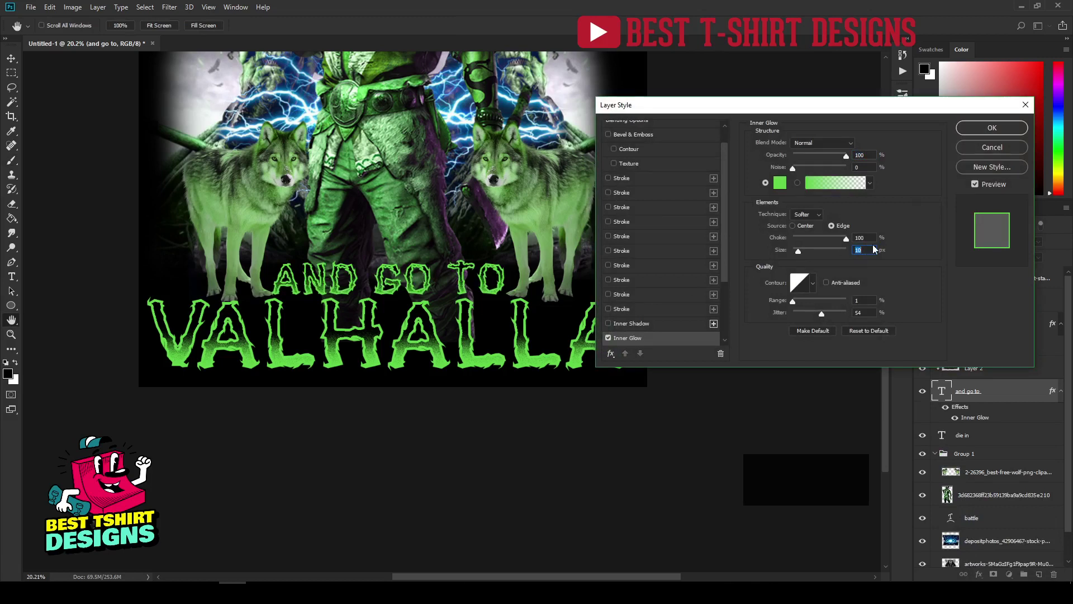
key("Down")
key("Down")
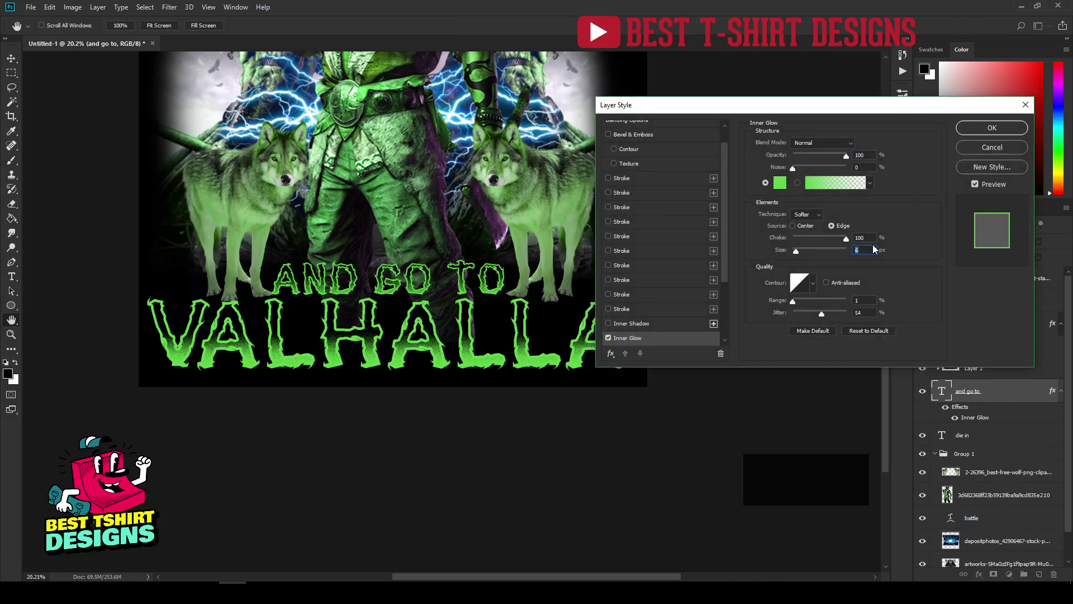
left_click(991, 128)
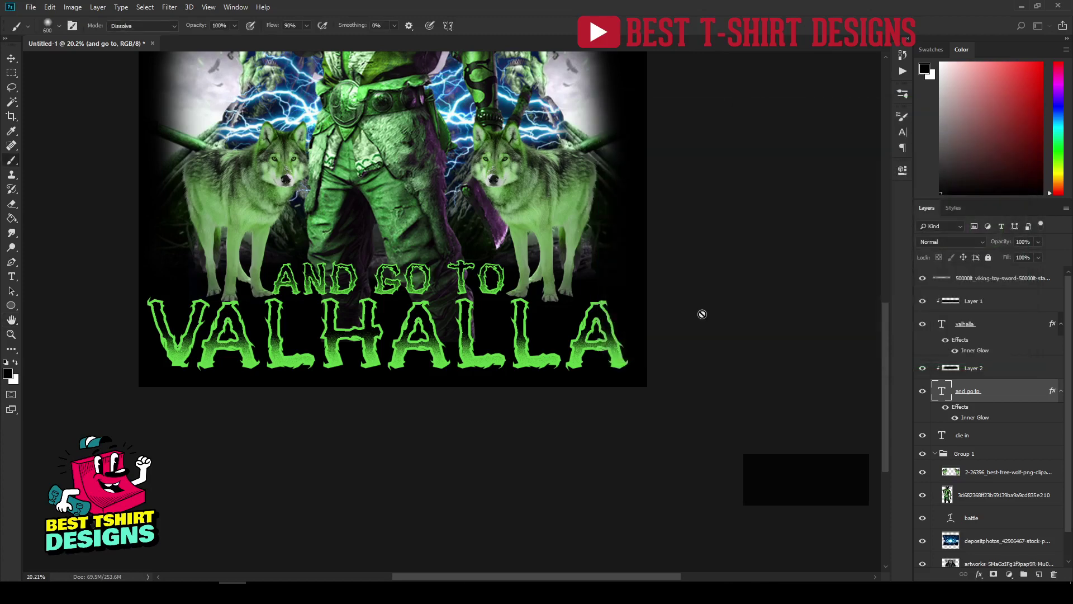
key("v")
left_click(702, 313)
scroll(565, 371, "down", 2)
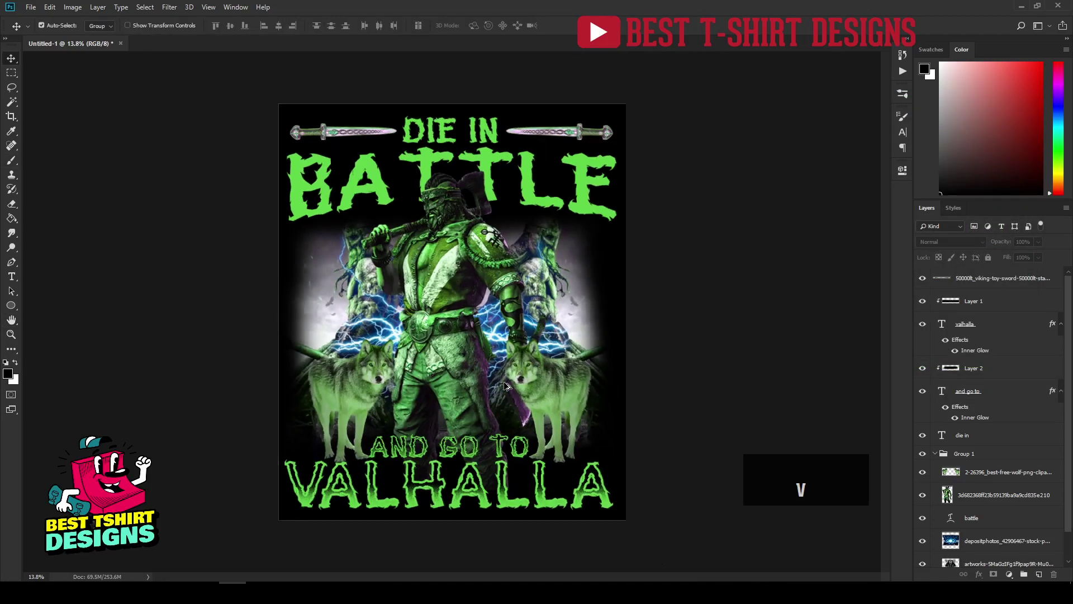
Clip a new layer to the "die in" text and brush black across the lower part of its letters.
scroll(467, 154, "up", 2)
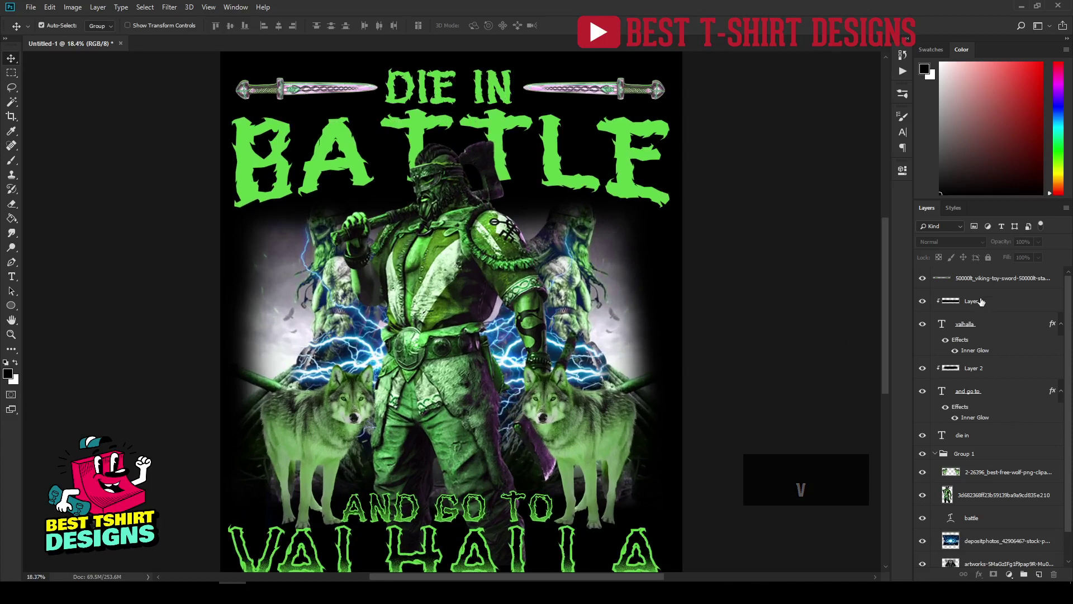
left_click(978, 437)
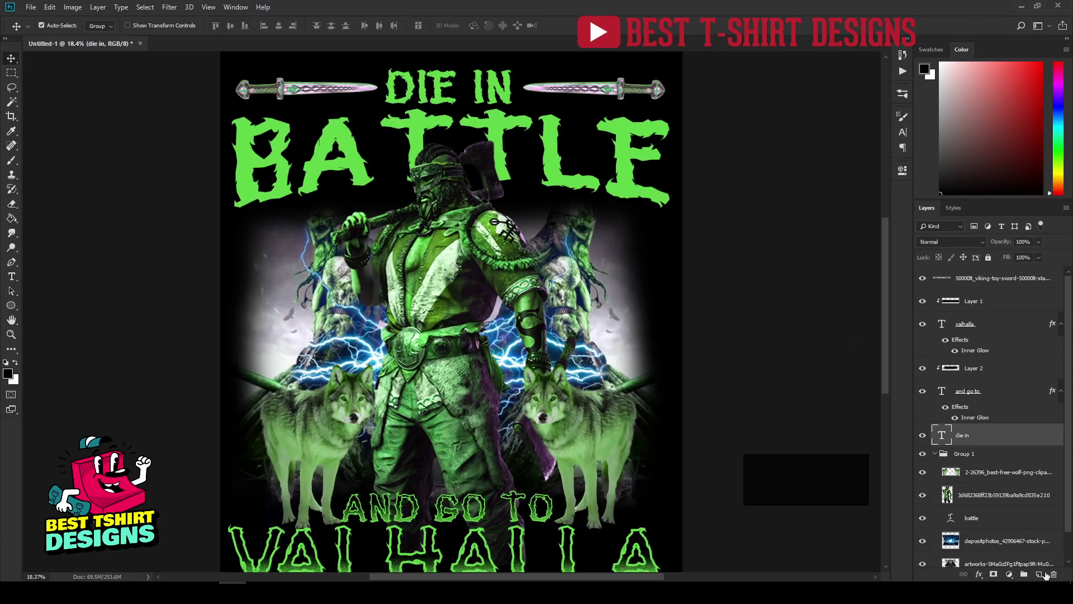
left_click(1040, 574)
right_click(971, 437)
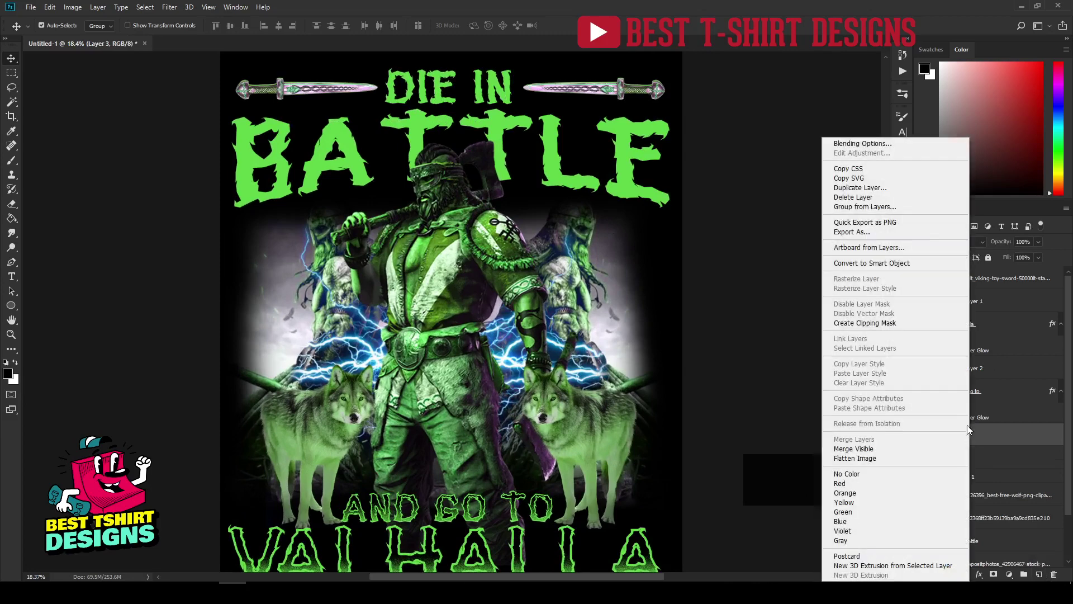
left_click(877, 320)
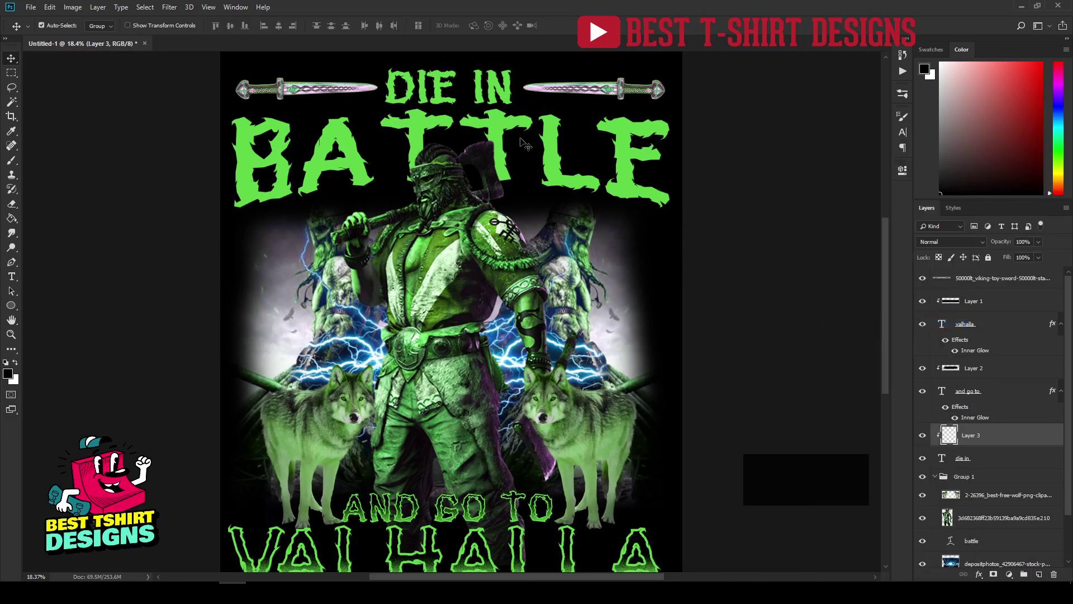
key("b")
mouse_move(503, 106)
left_mouse_down()
mouse_move(335, 115)
mouse_move(596, 114)
left_mouse_up()
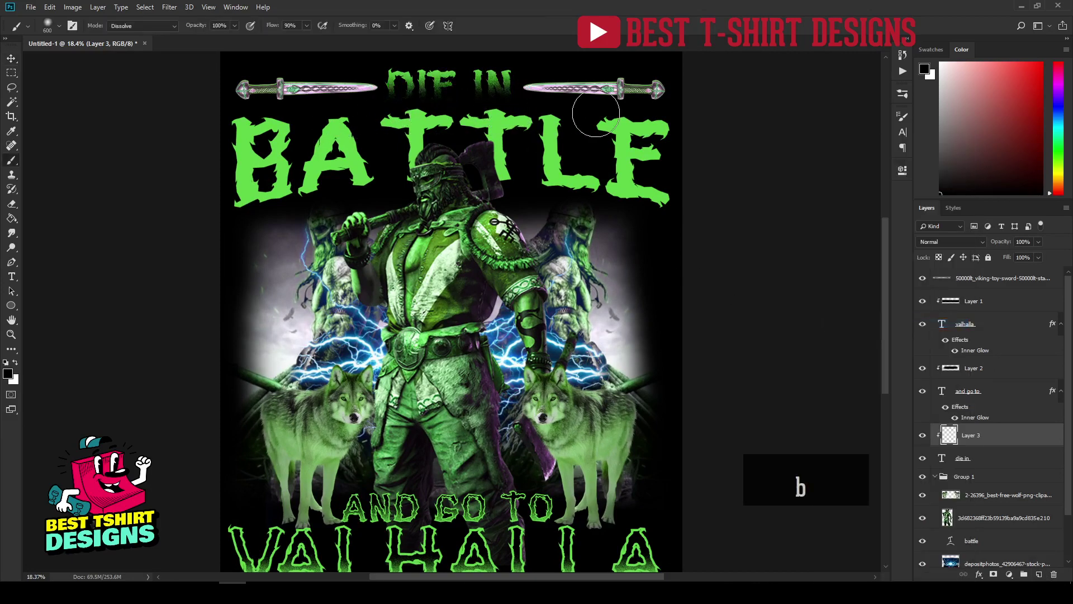
left_click(979, 575)
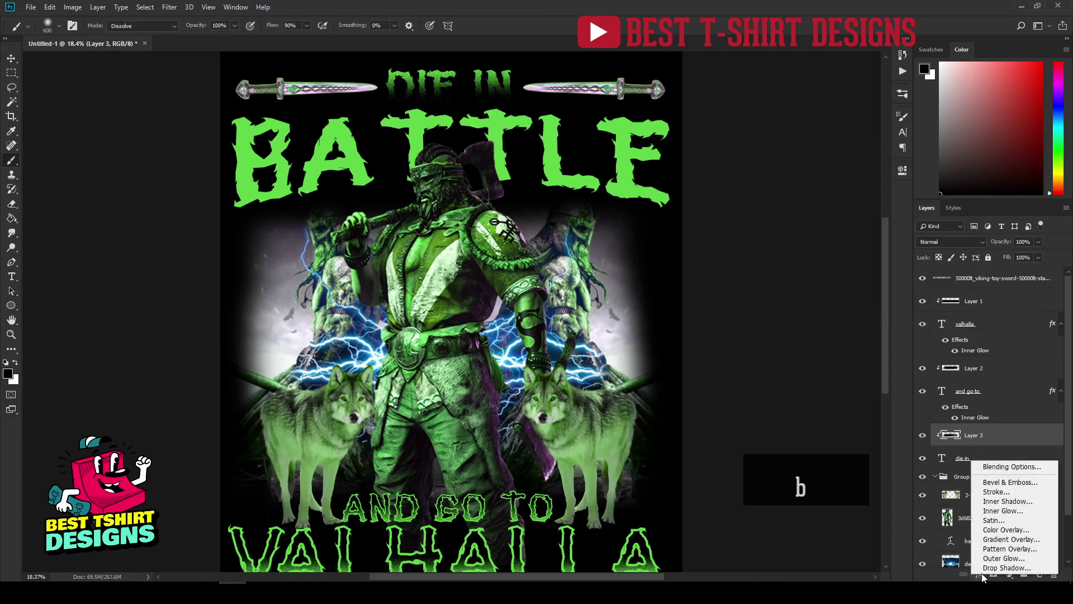
left_click(1001, 505)
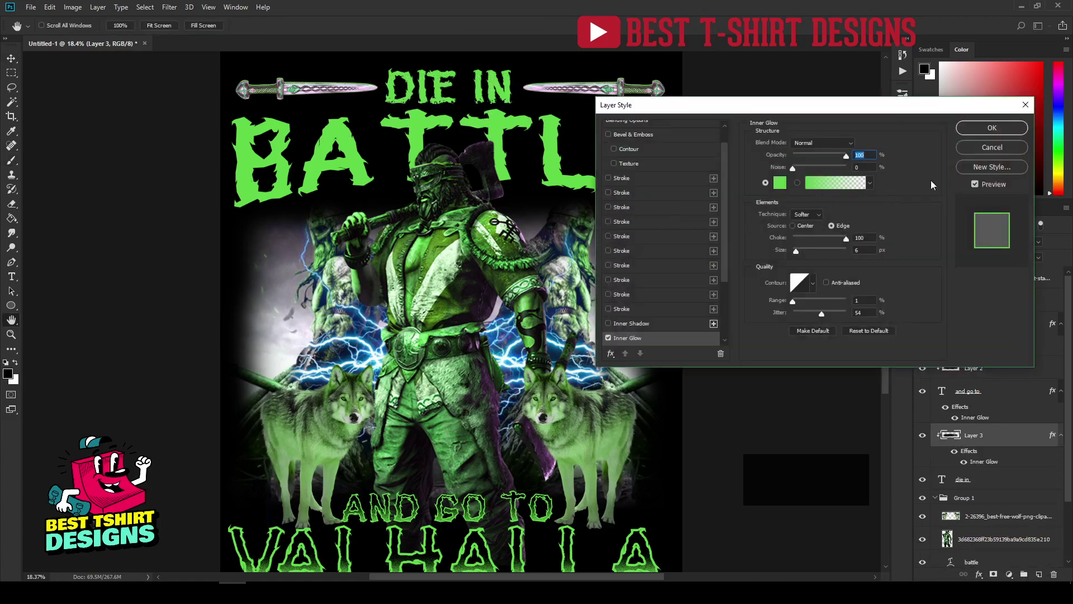
left_click(978, 147)
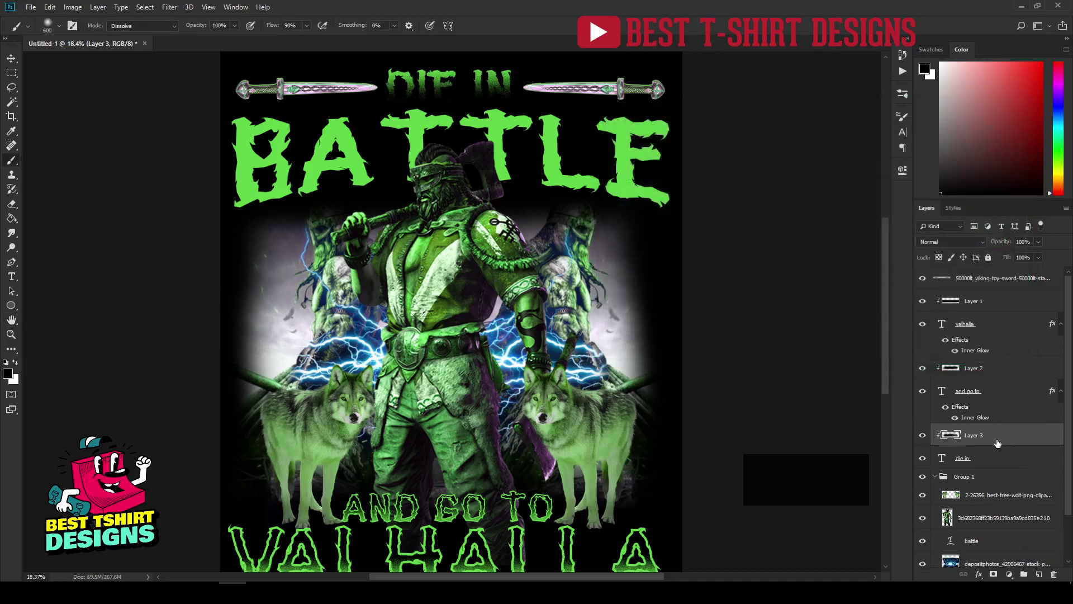
key("F10")
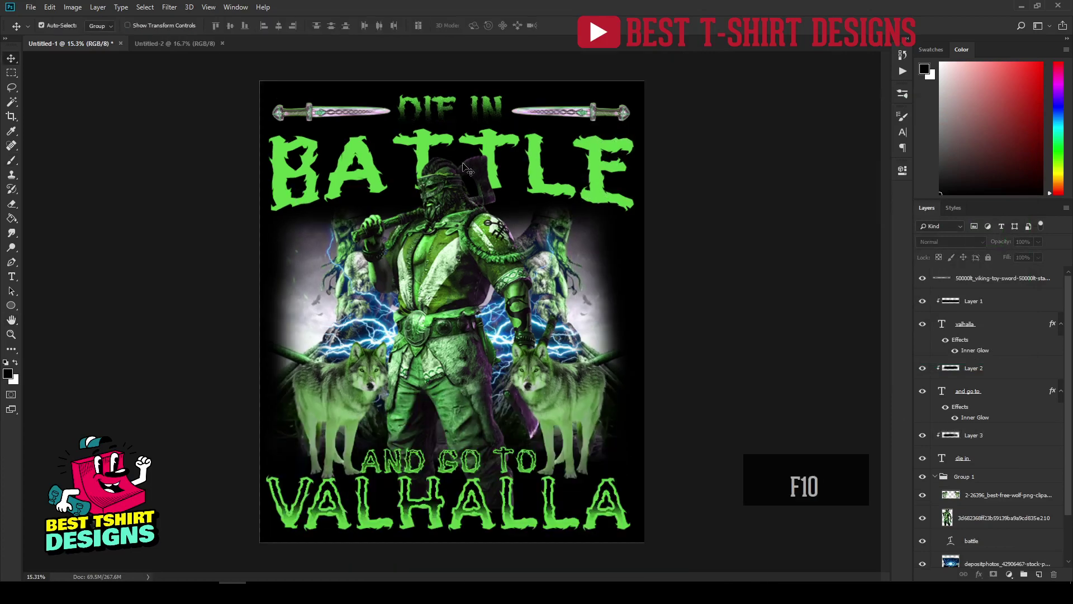
Add a 6 px Inner Glow to the "die in" text layer and deselect the layer.
left_click(971, 458)
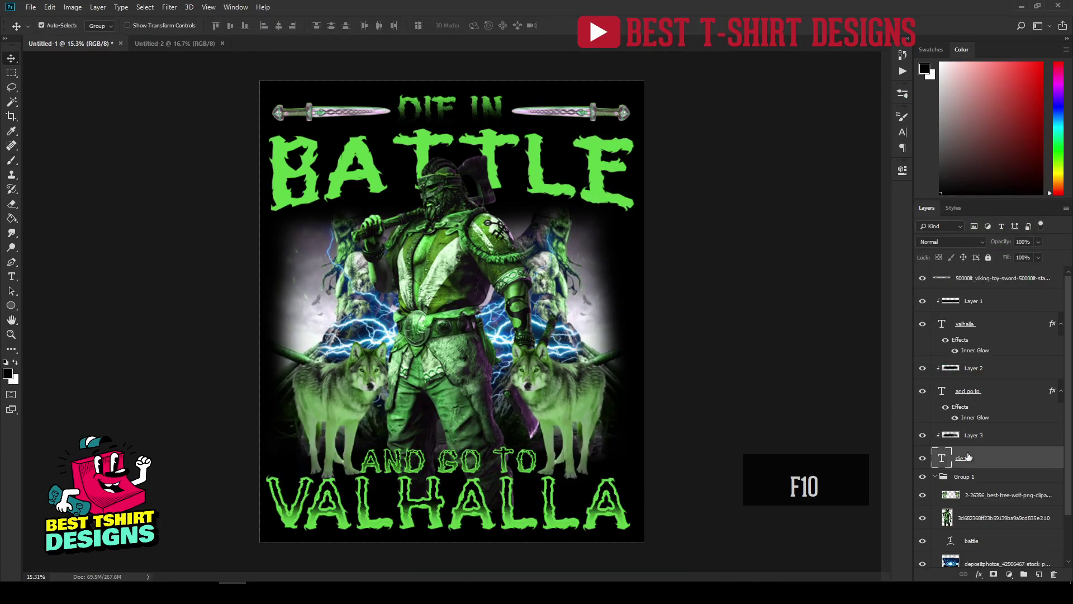
left_click(981, 574)
left_click(697, 236)
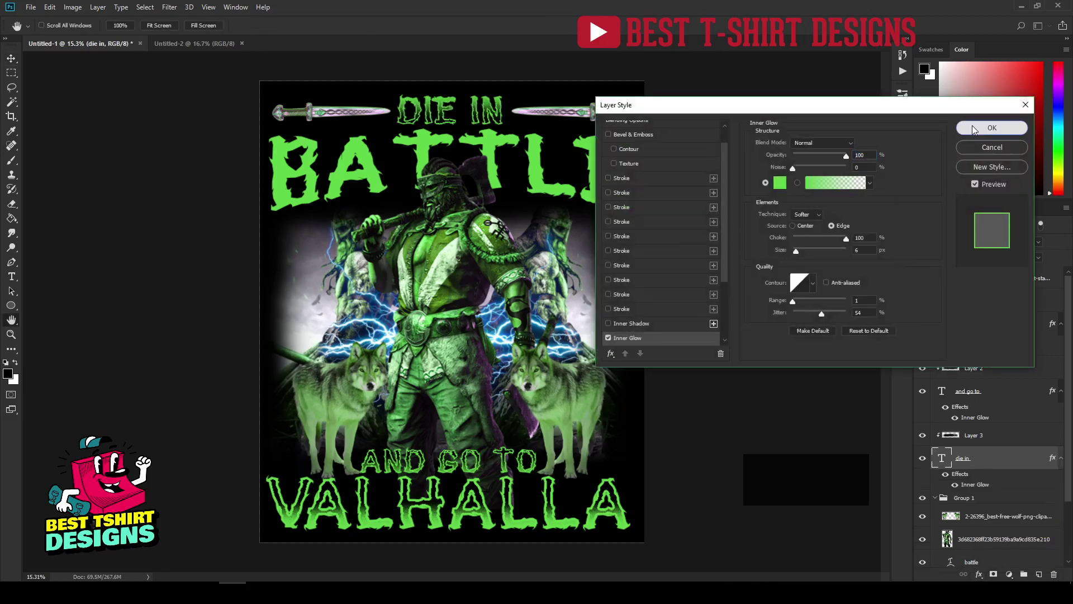
left_click(973, 130)
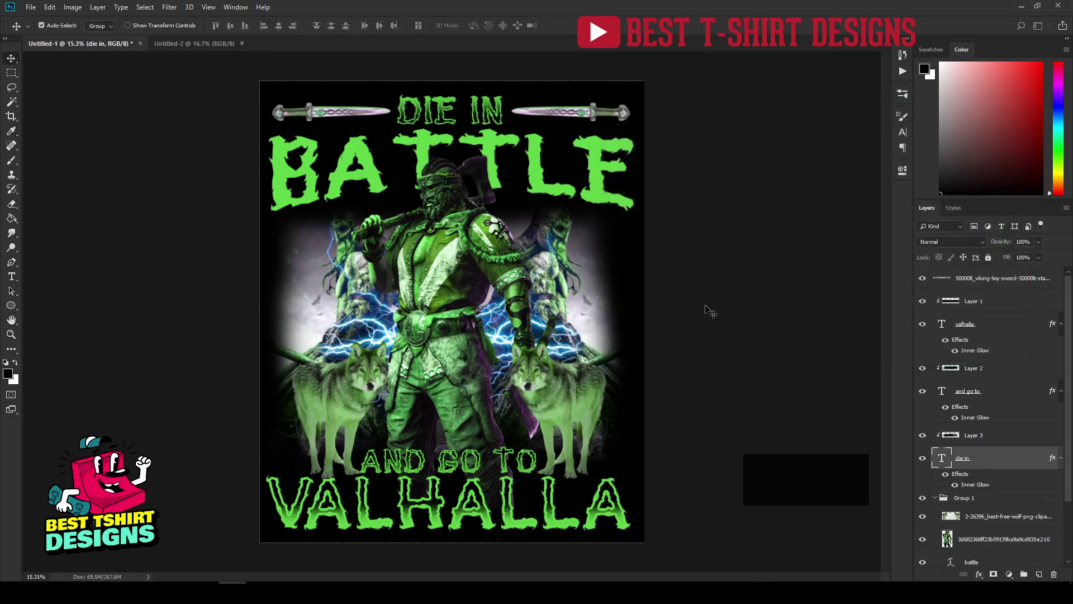
left_click(800, 290)
Create a new layer above the "battle" layer in Group 1 and clip it to that lettering.
scroll(983, 444, "down", 3)
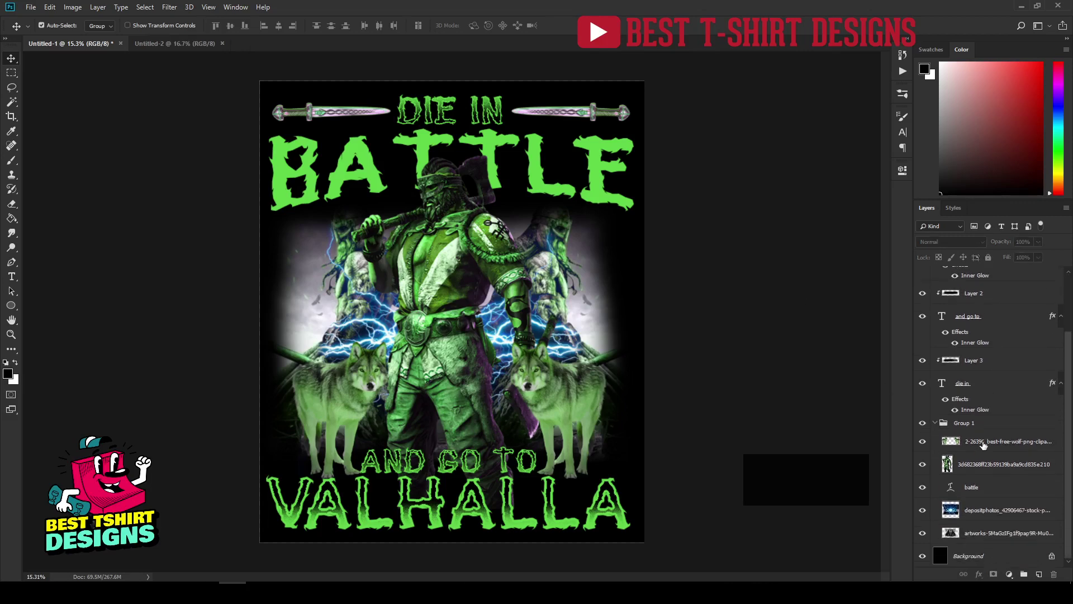
left_click(986, 492)
left_click(1038, 575)
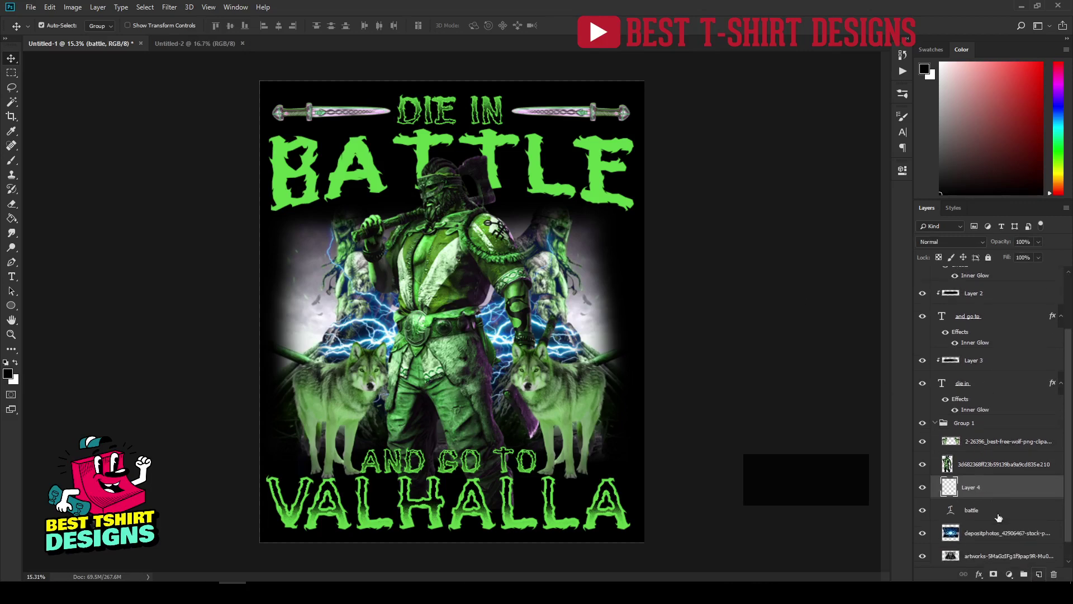
right_click(984, 481)
left_click(974, 223)
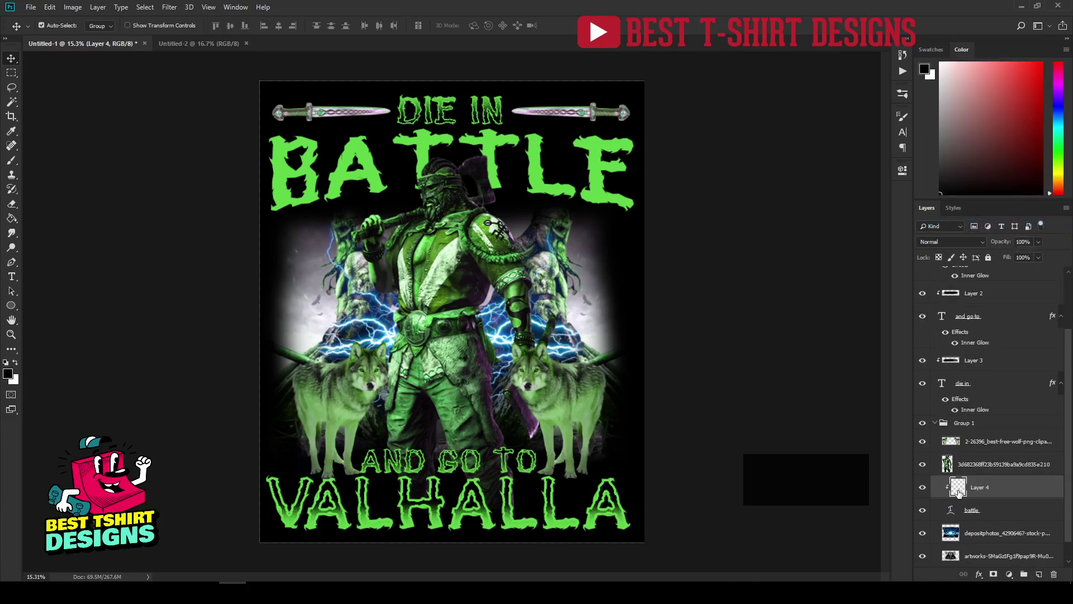
Enlarge the brush to 900 px and brush black across the lower half of the BATTLE letters on the clipped layer.
key("b")
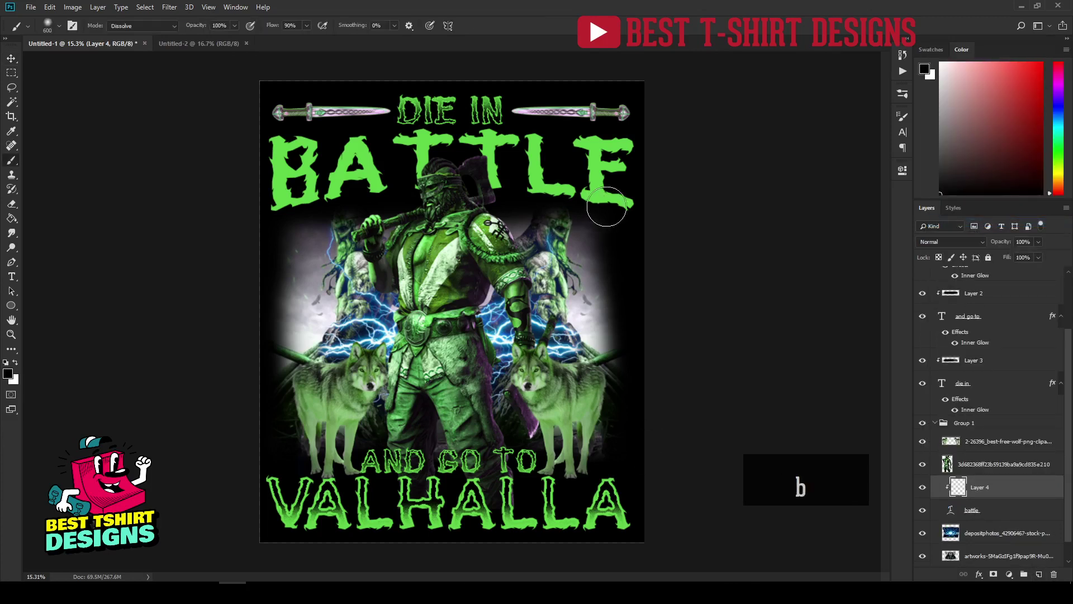
key("bracketright")
key("bracketright")
key("bracketright")
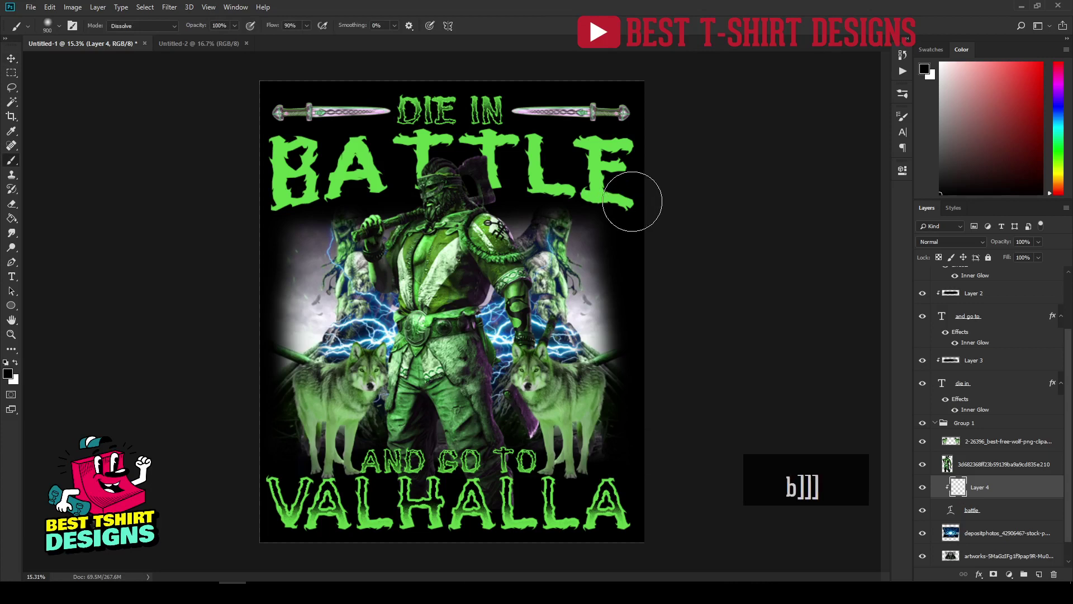
mouse_move(626, 202)
left_mouse_down()
mouse_move(367, 193)
mouse_move(247, 217)
mouse_move(273, 198)
mouse_move(338, 186)
mouse_move(513, 182)
left_mouse_up()
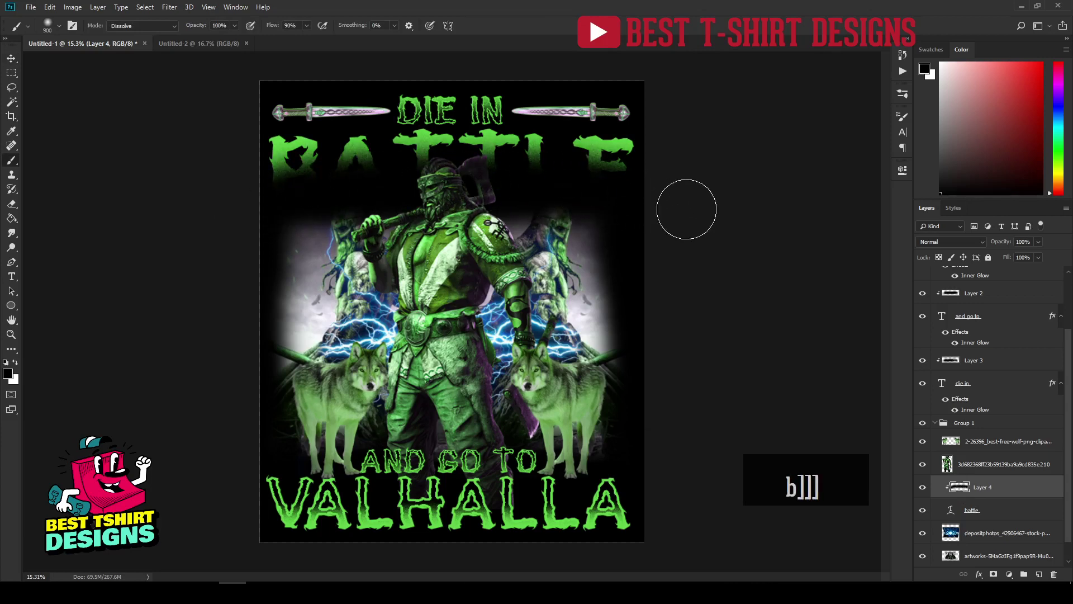
key("v")
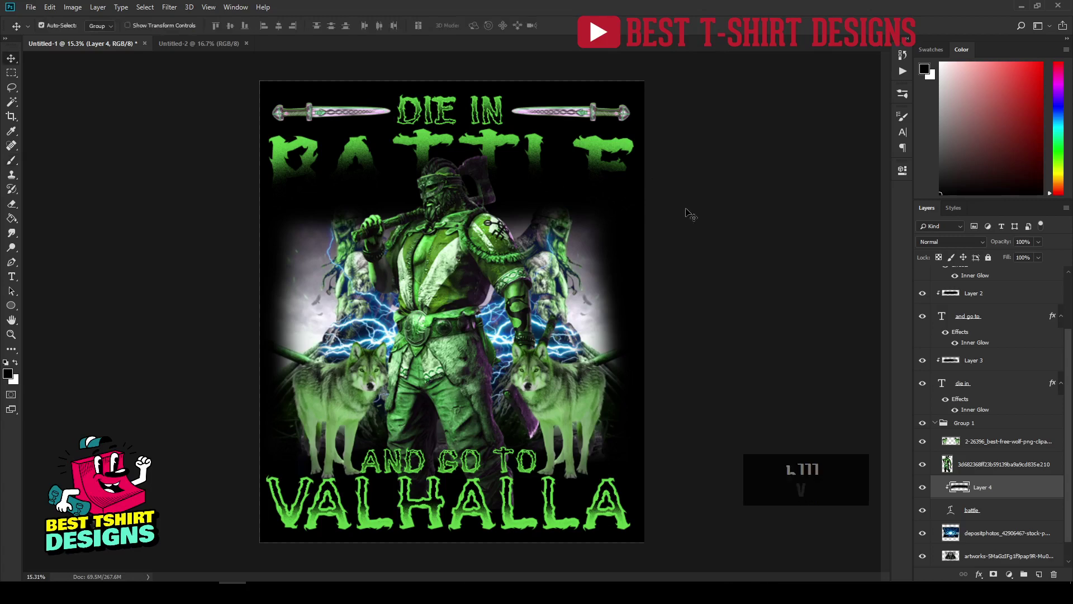
Add an Inner Glow to the "battle" layer with a size of 20 px, and deselect the layer.
left_click(967, 512)
left_click(979, 574)
left_click(1000, 509)
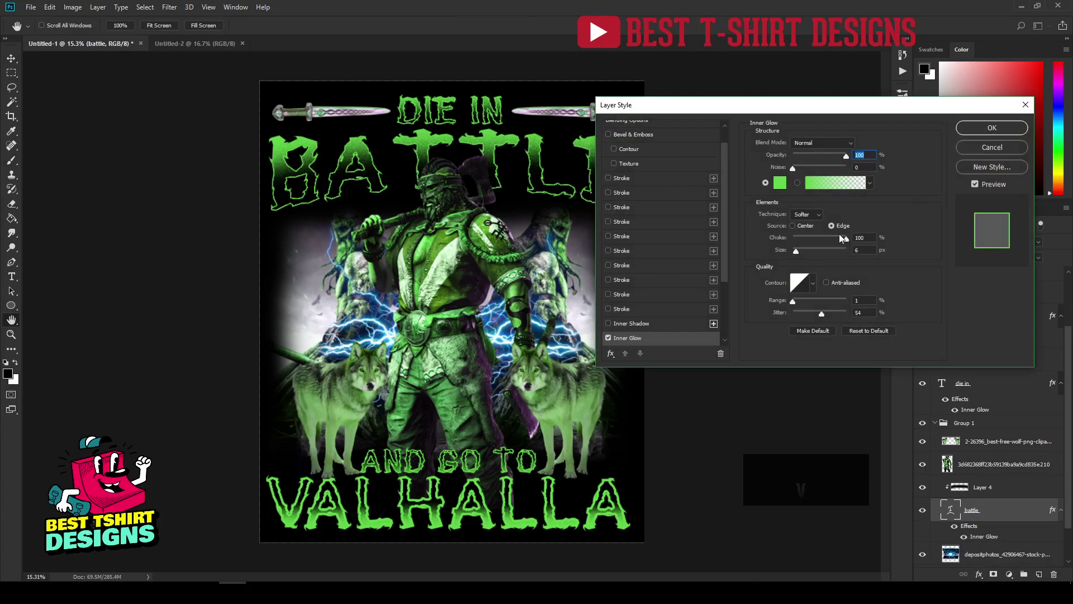
key("Up")
key("Up")
key("Up")
key("Up")
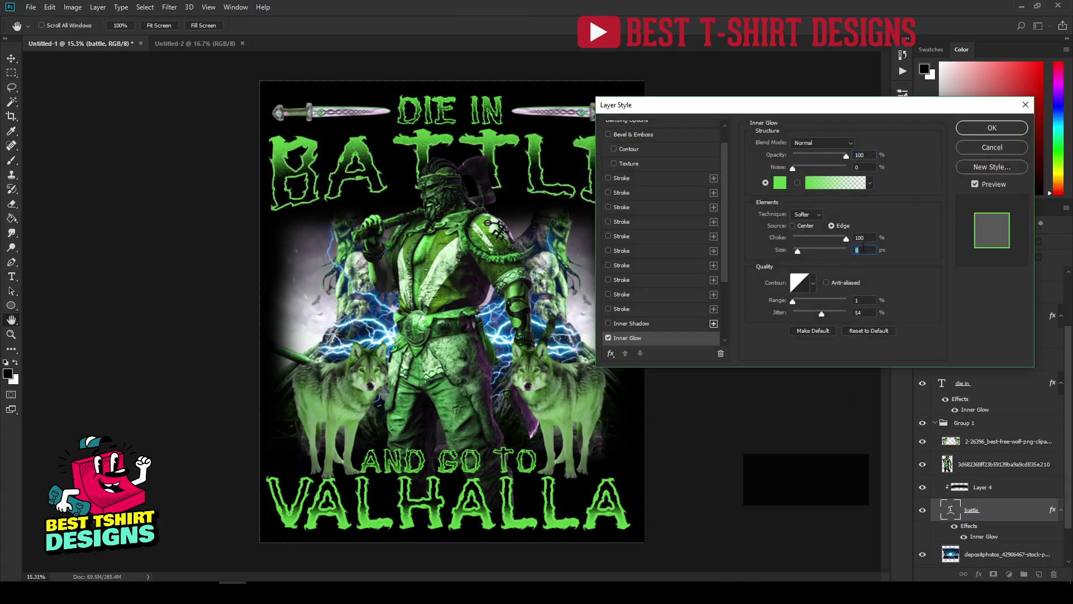
key("shift+Up")
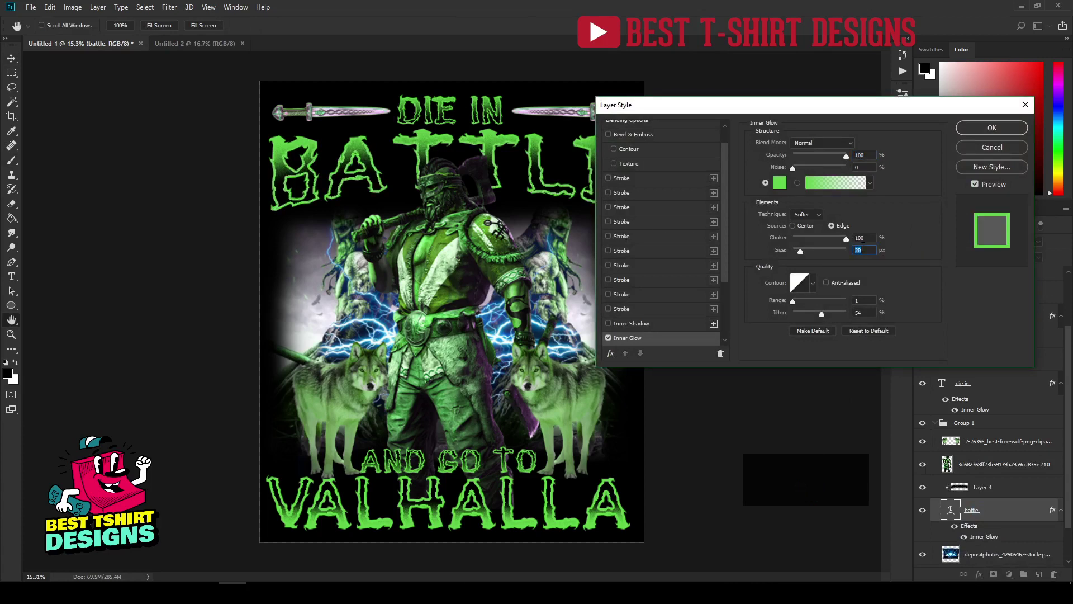
left_click(994, 128)
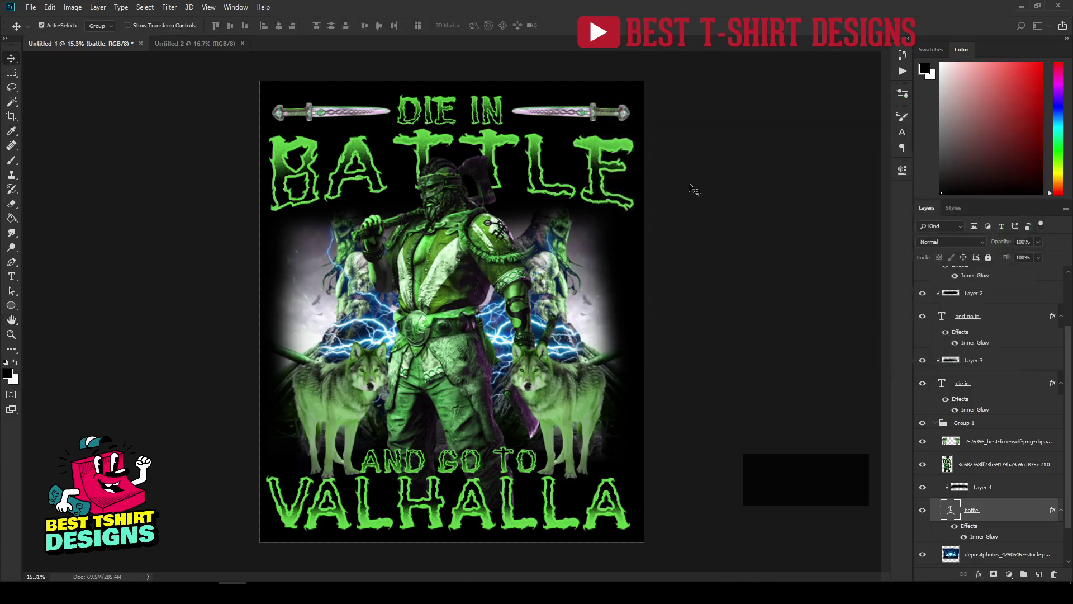
left_click(693, 190)
scroll(380, 215, "down", 1)
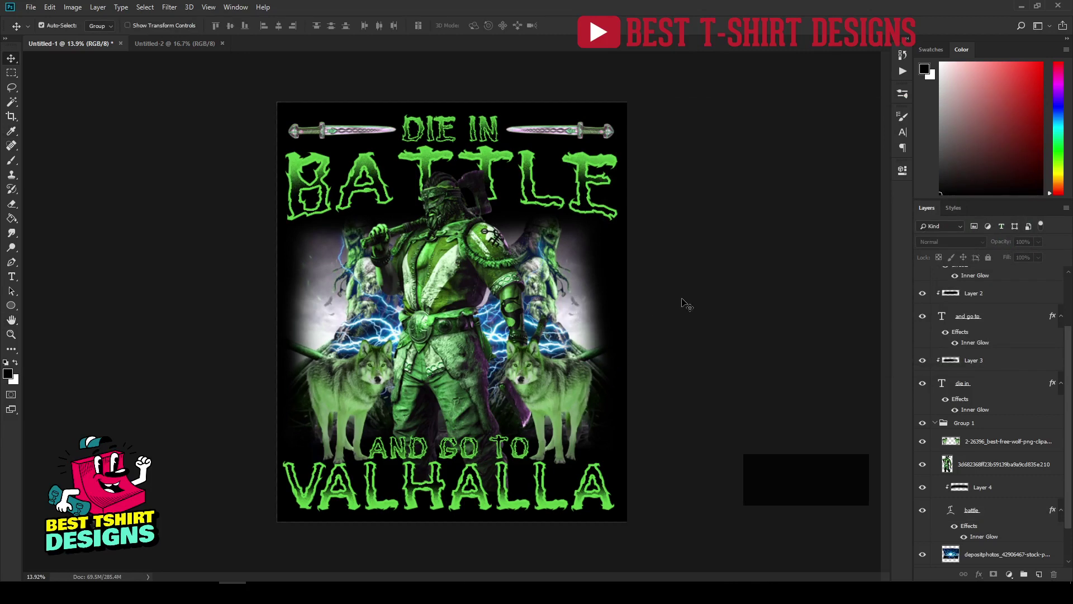
Delete the artworks image layer with the cloudy Viking backdrop from the bottom of Group 1.
left_click(566, 283)
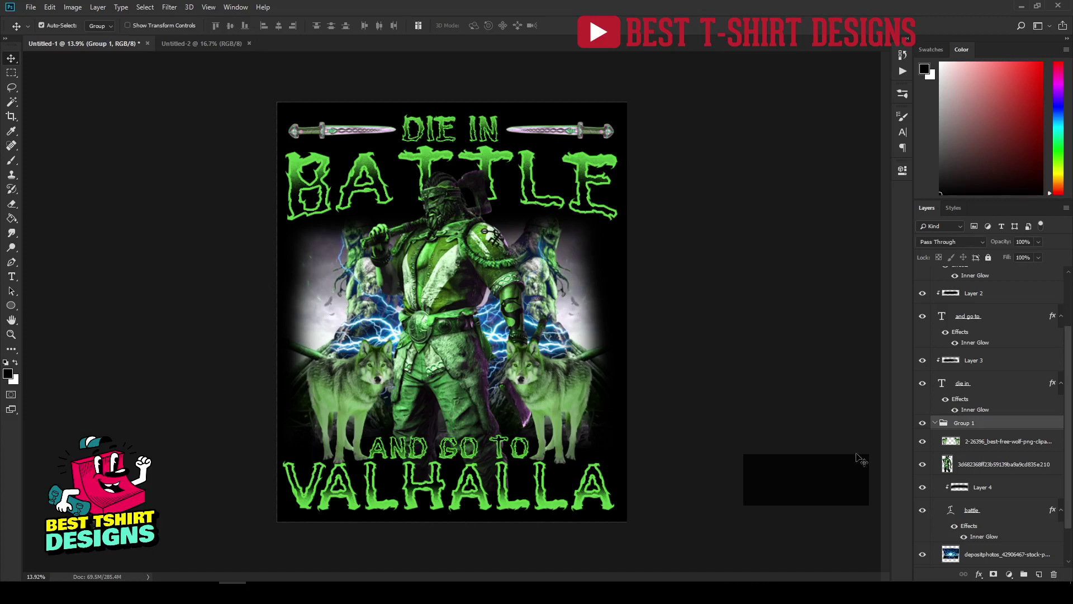
scroll(990, 468, "down", 2)
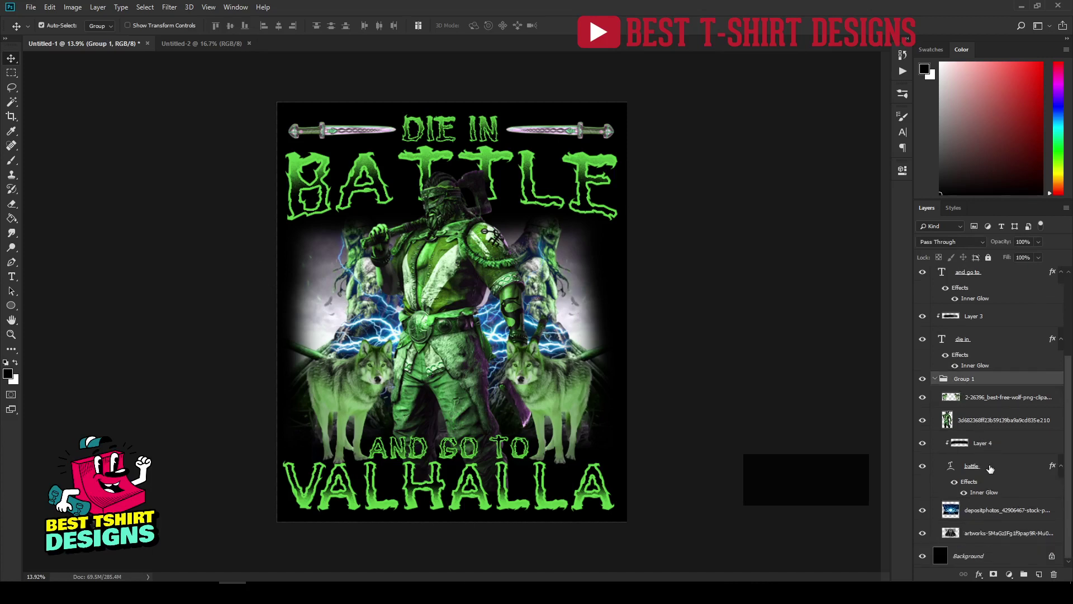
left_click(982, 531)
left_click(922, 533)
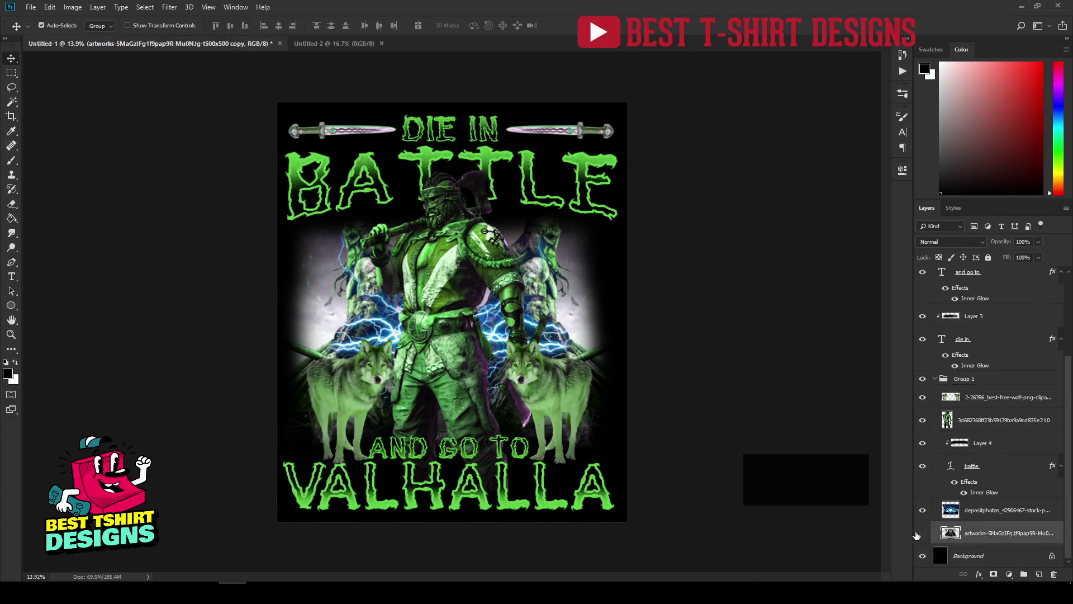
left_click(922, 534)
key("Delete")
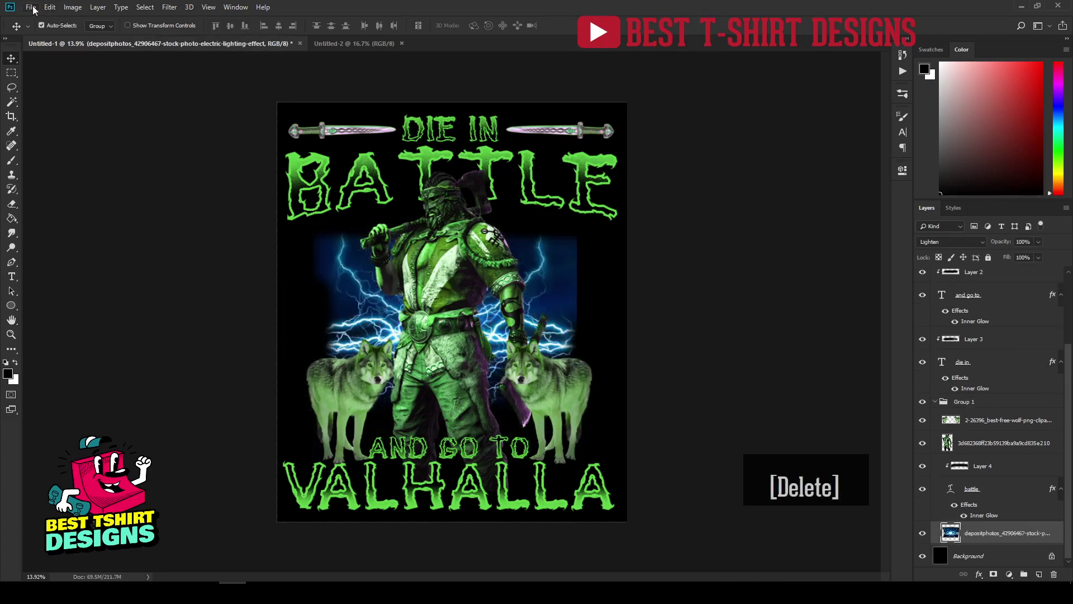
Place the horned "vikings-war-of-clans" warrior as a linked image above the lightning layer, scaled to about 158%, beside the central Viking.
left_click(30, 8)
left_click(61, 229)
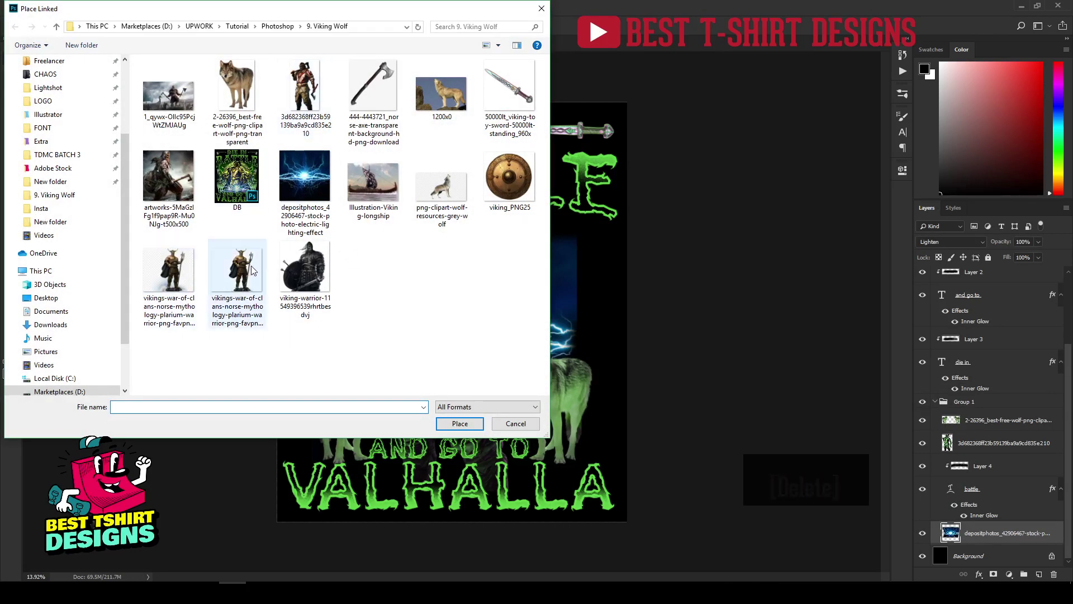
double_click(251, 271)
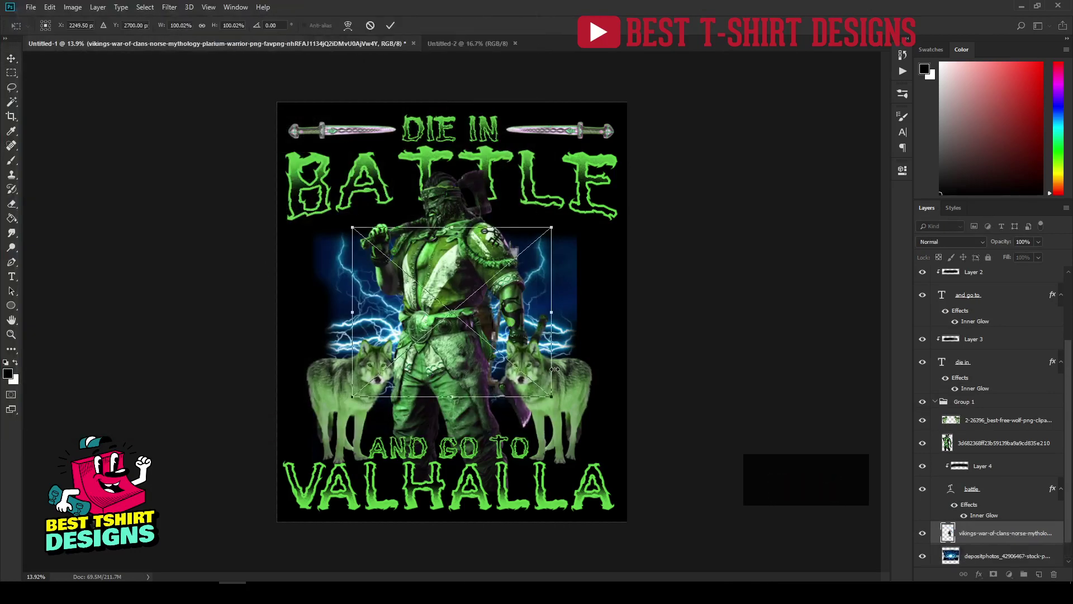
left_click_drag(556, 403, 613, 452)
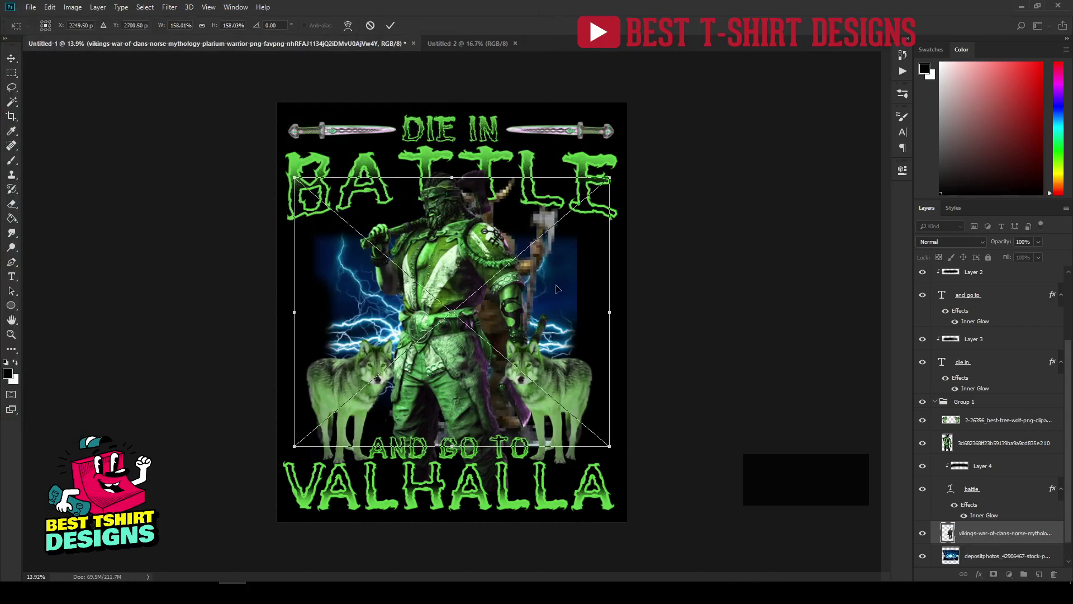
left_click_drag(556, 289, 599, 307)
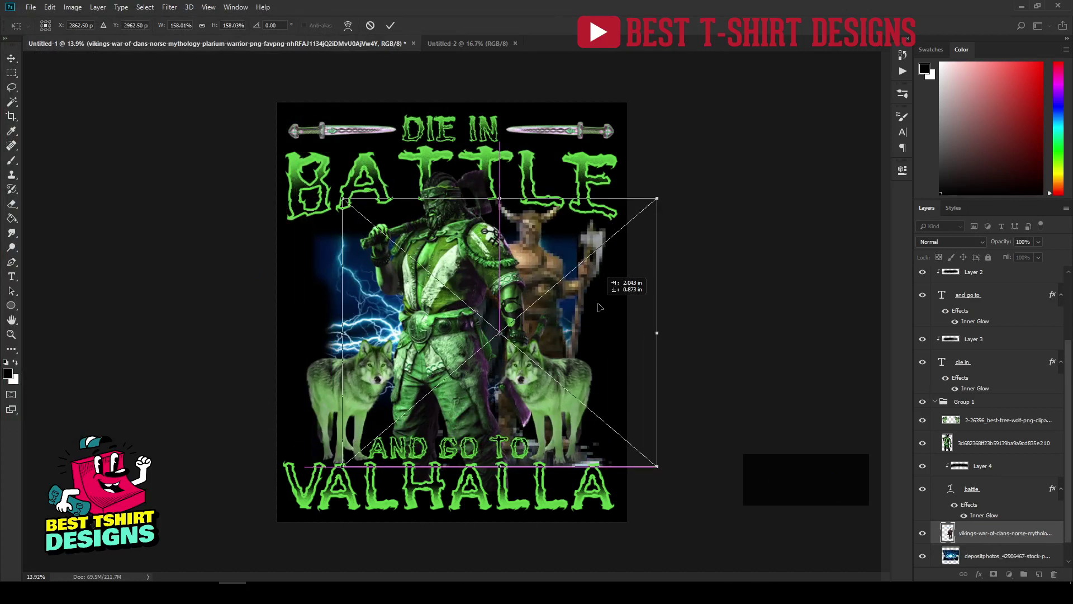
key("Return")
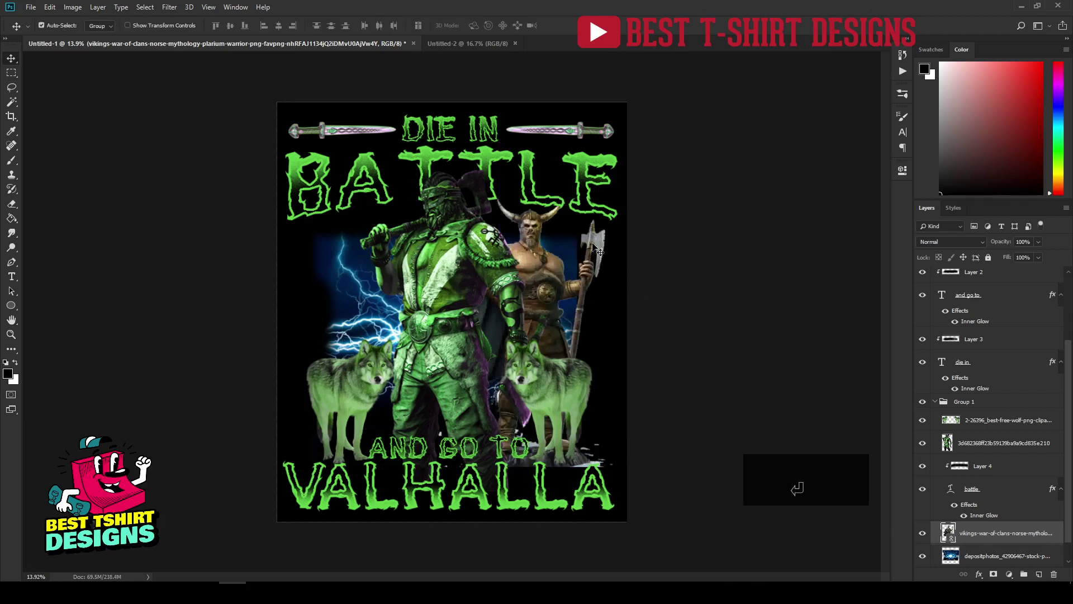
Undo the accidental move of Group 1, set auto-select to Layer, and select the horned Viking.
key("ctrl+z")
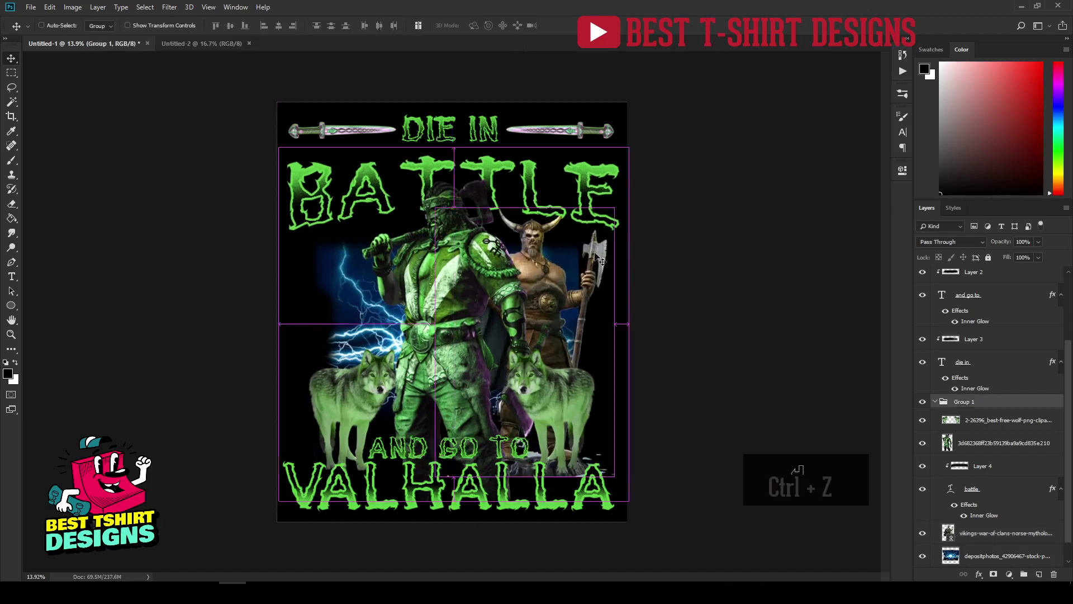
key("ctrl+z")
left_click(94, 25)
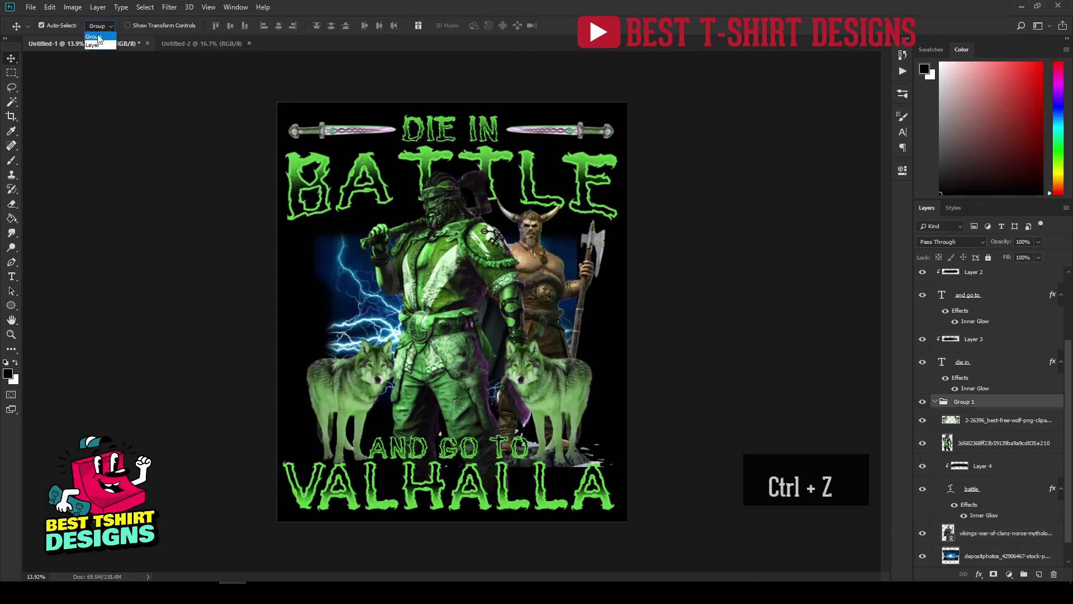
left_click(98, 47)
left_click(599, 240)
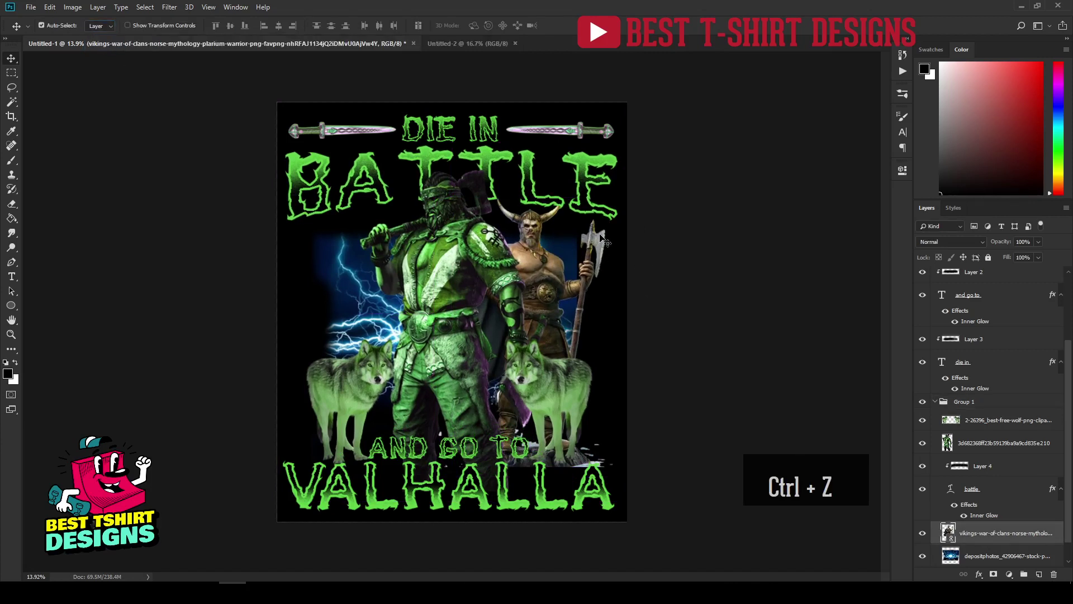
Move the horned Viking slightly outward from the central warrior, enlarge it a little, and rasterize its layer.
left_click_drag(601, 249, 611, 258)
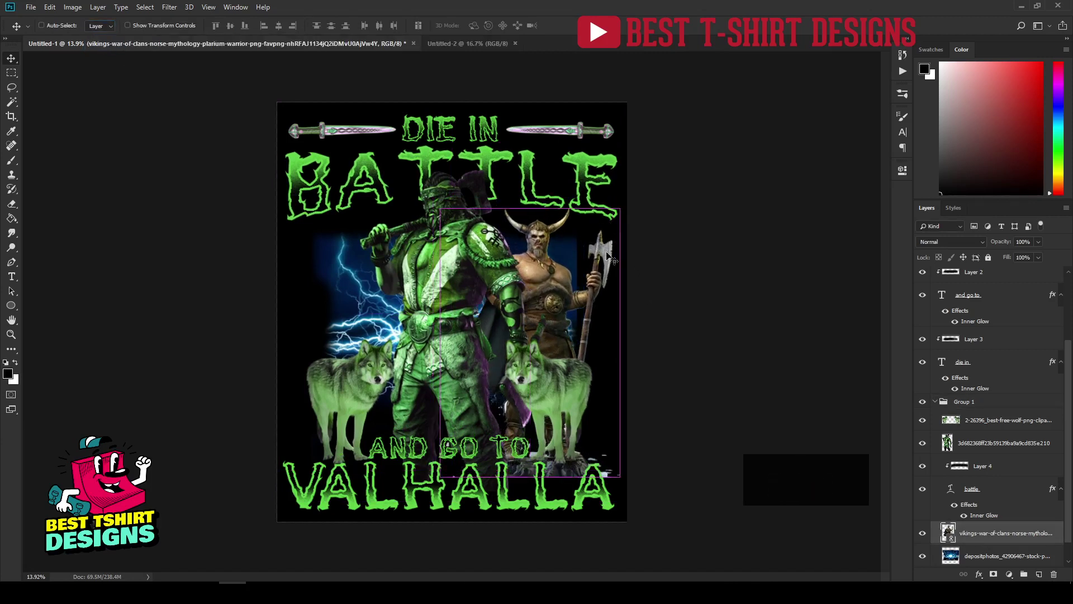
key("ctrl+t")
left_click_drag(666, 480, 679, 489)
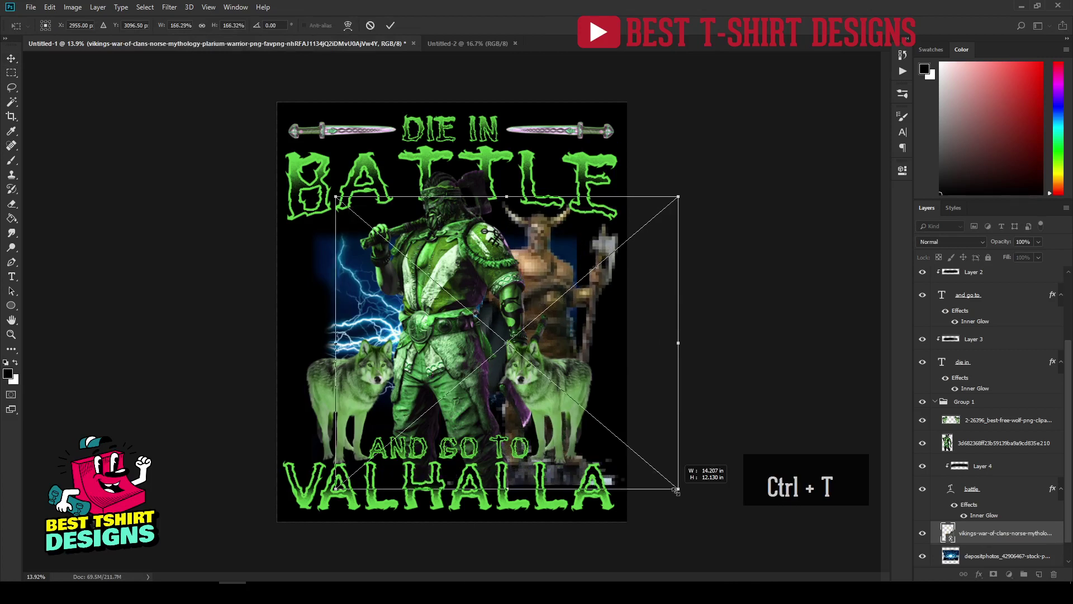
left_click_drag(608, 249, 606, 258)
key("Return")
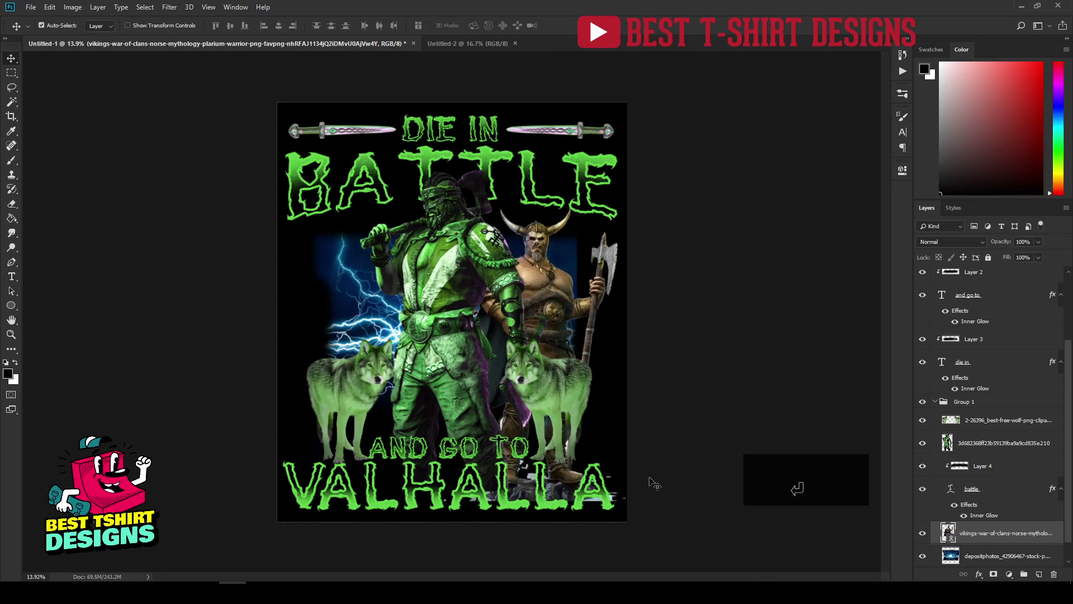
right_click(991, 535)
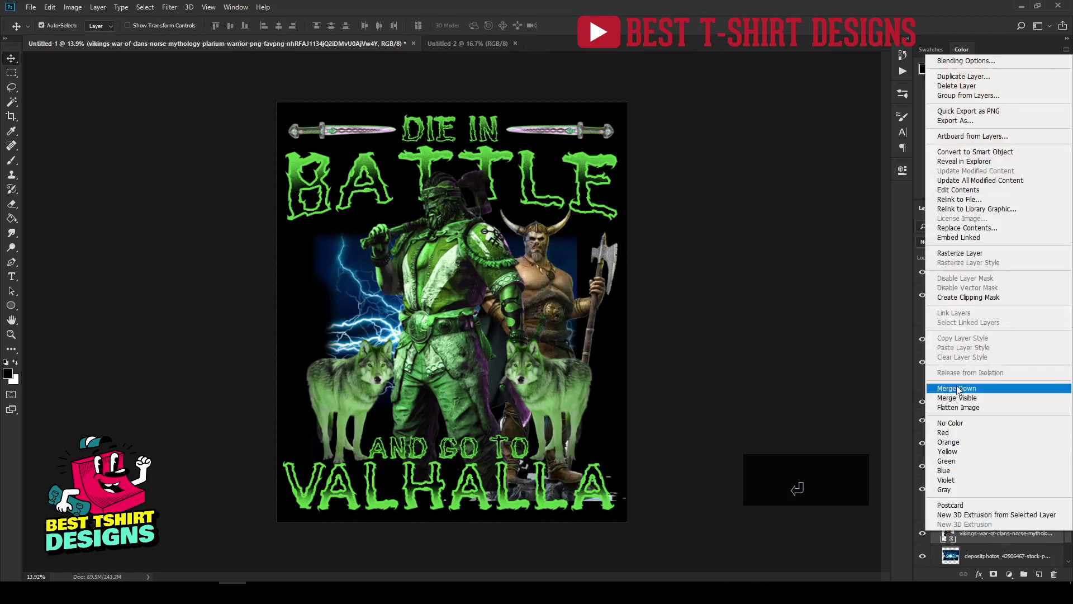
left_click(956, 250)
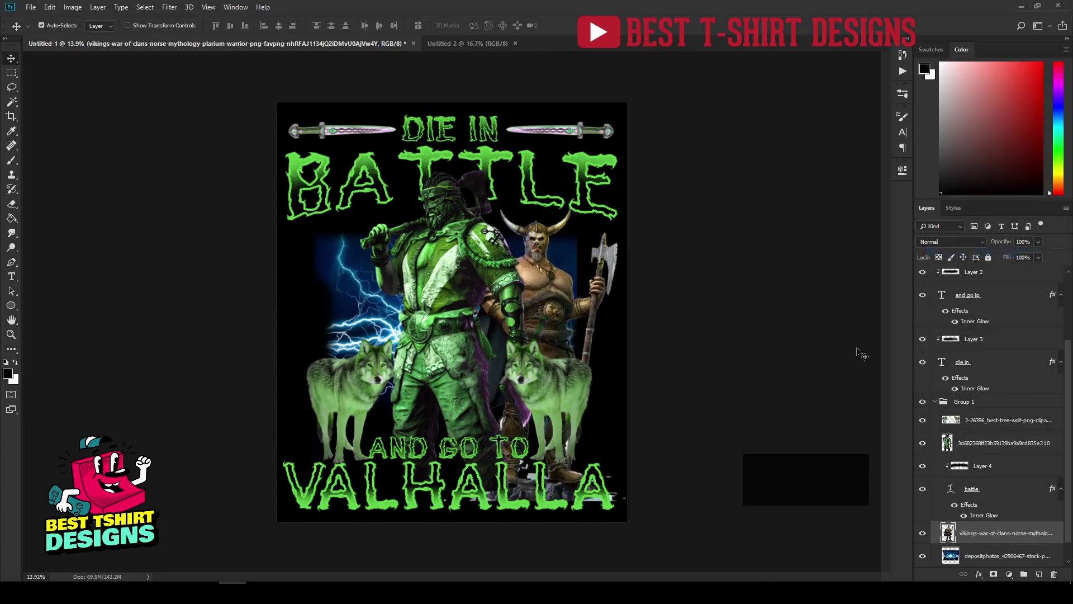
Detach the Layers panel and float it beside the canvas to show the full layer stack.
left_click_drag(940, 212, 756, 70)
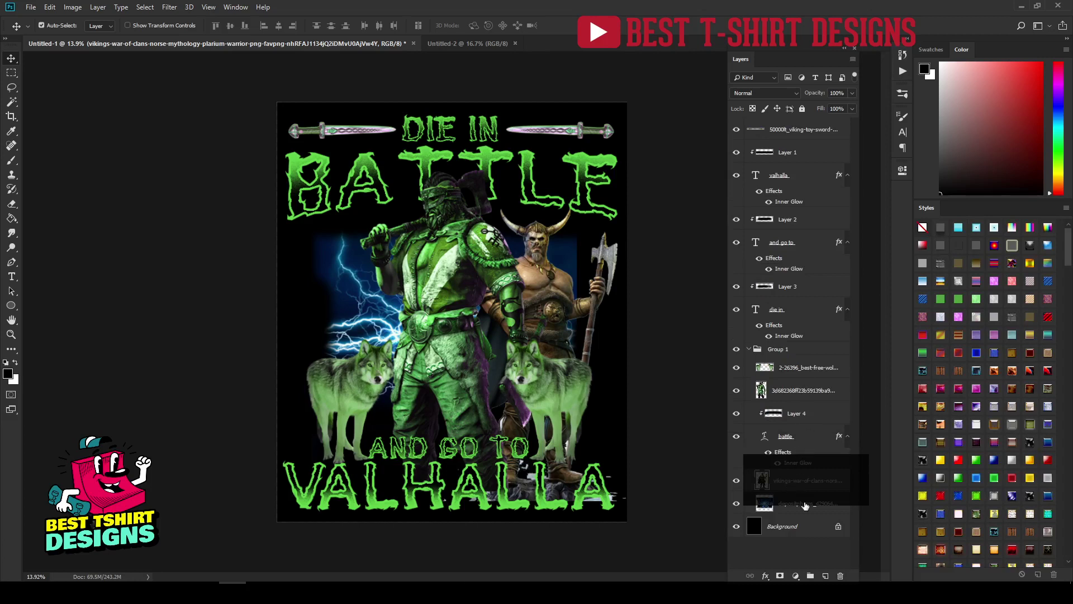
right_click(833, 592)
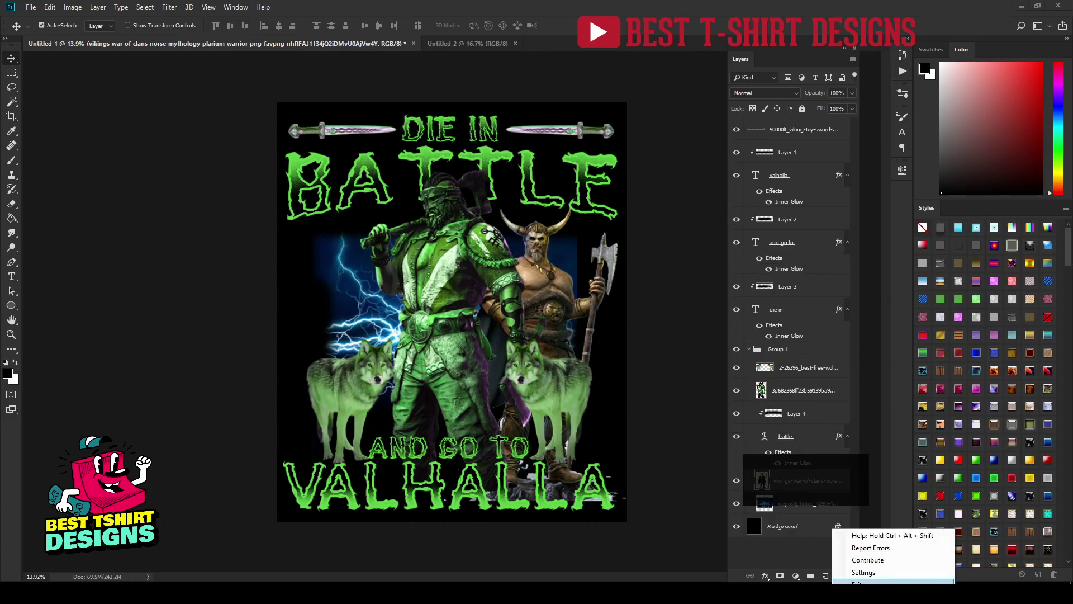
key("Escape")
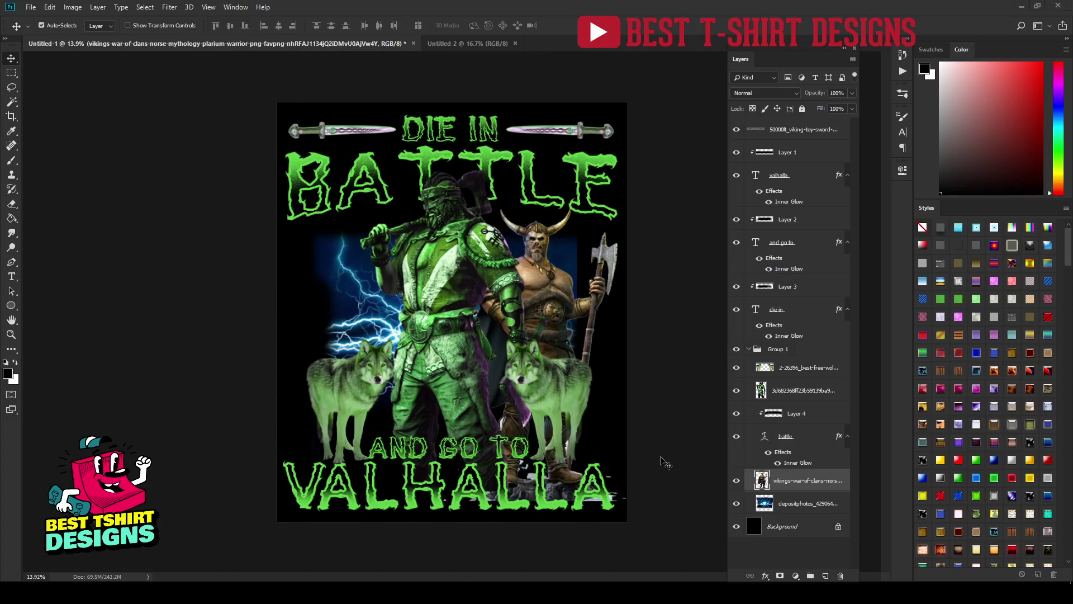
Erase the horned Viking's feet and rocky base behind the VALHALLA lettering, enlarging the eraser up to 800 px.
key("e")
key("bracketright")
key("bracketright")
key("bracketright")
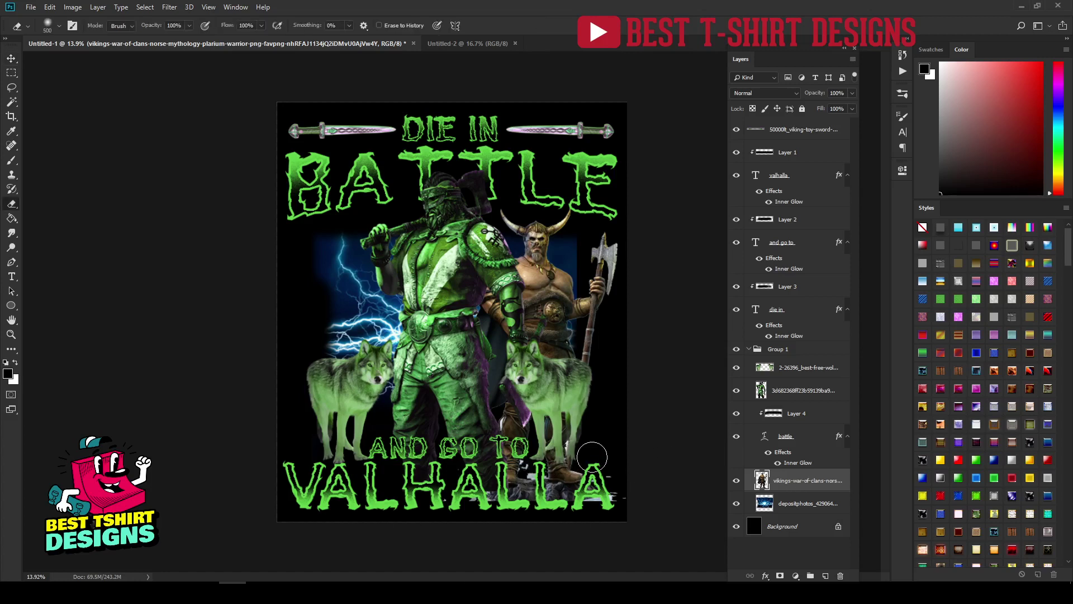
mouse_move(618, 482)
left_mouse_down()
mouse_move(474, 482)
mouse_move(596, 471)
mouse_move(488, 452)
mouse_move(493, 424)
left_mouse_up()
key("bracketright")
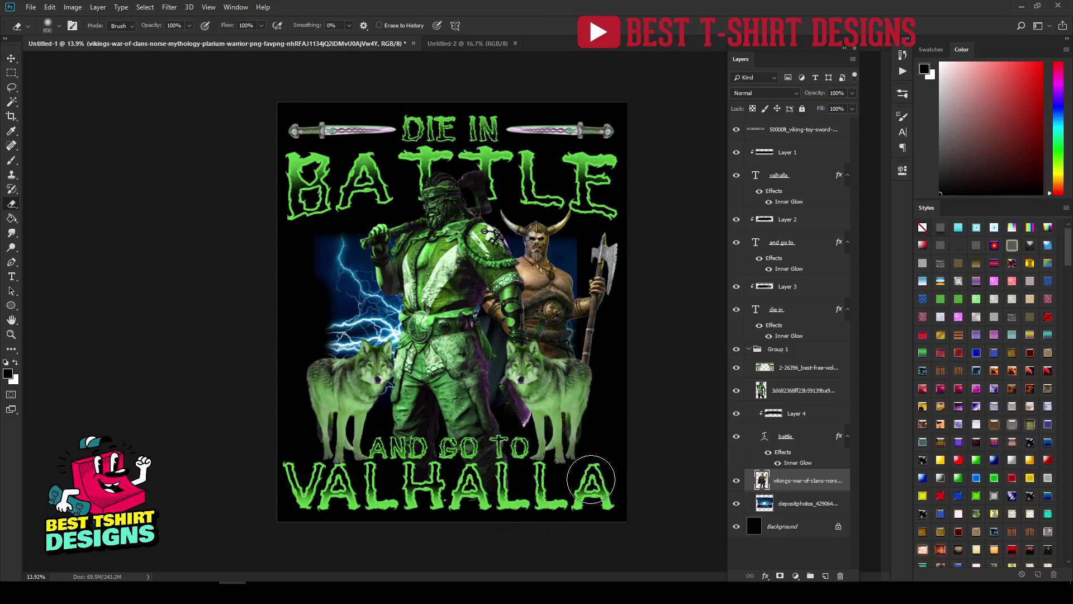
key("v")
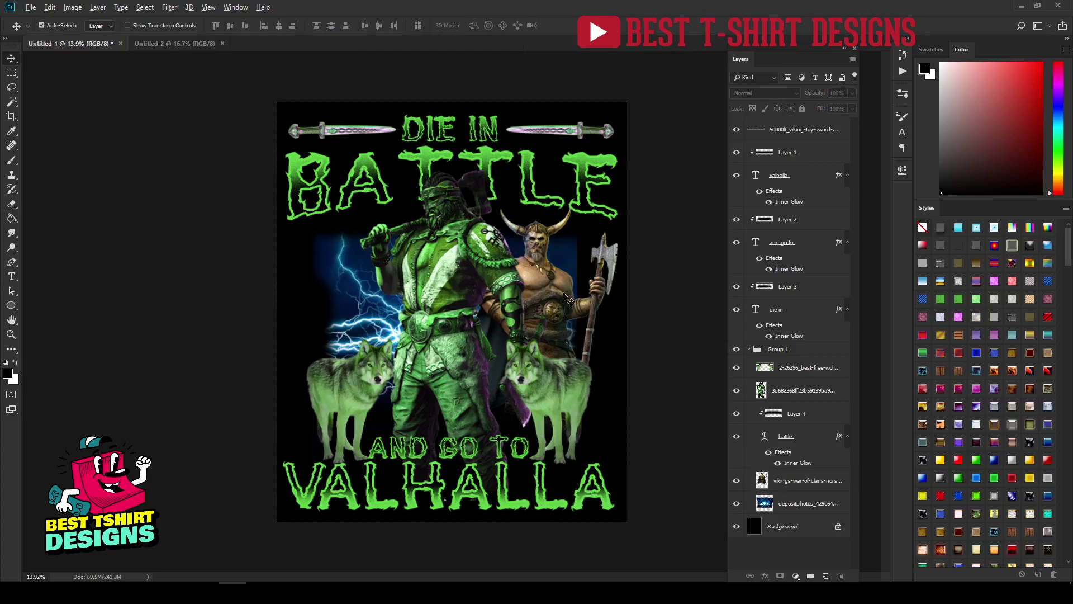
Duplicate the horned Viking, flip the copy horizontally, and position it as a mirror image on the other side of the central warrior.
left_click_drag(522, 296, 378, 290)
key("ctrl+t")
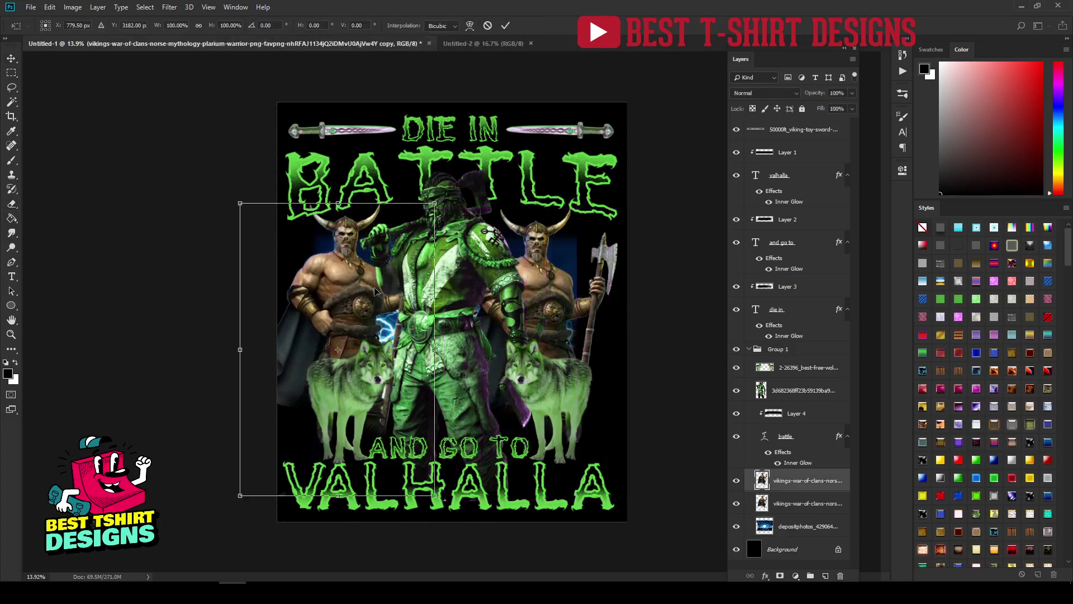
right_click(375, 290)
left_click(417, 430)
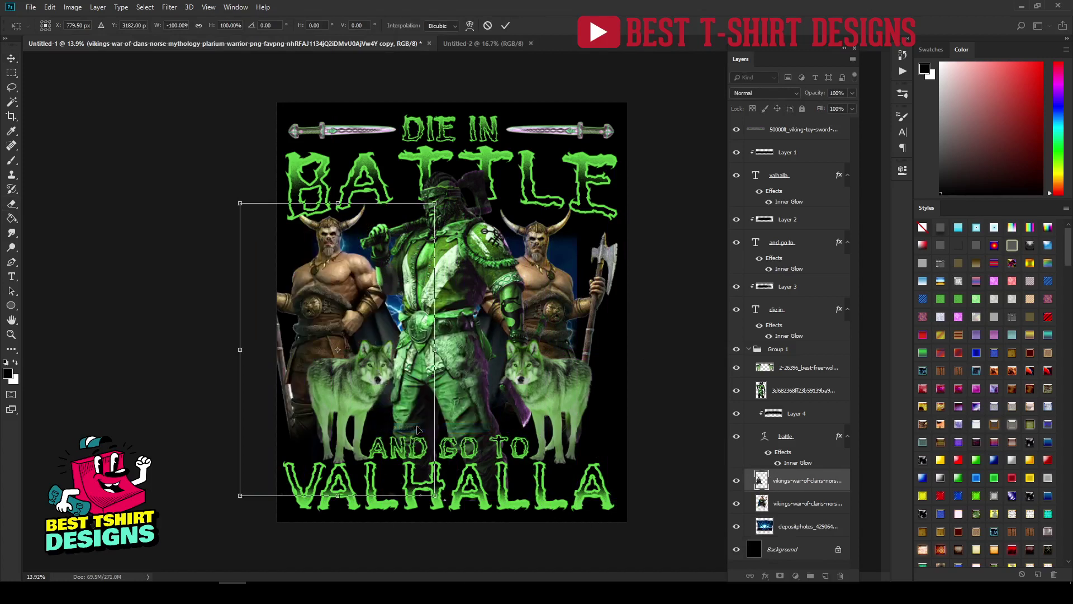
key("Return")
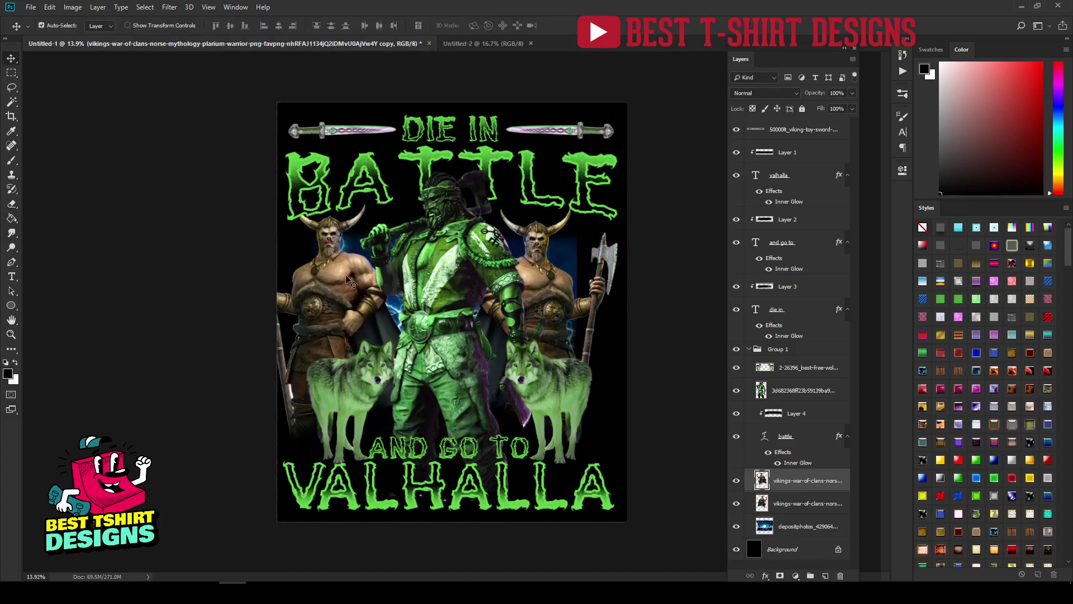
left_click_drag(342, 277, 377, 278)
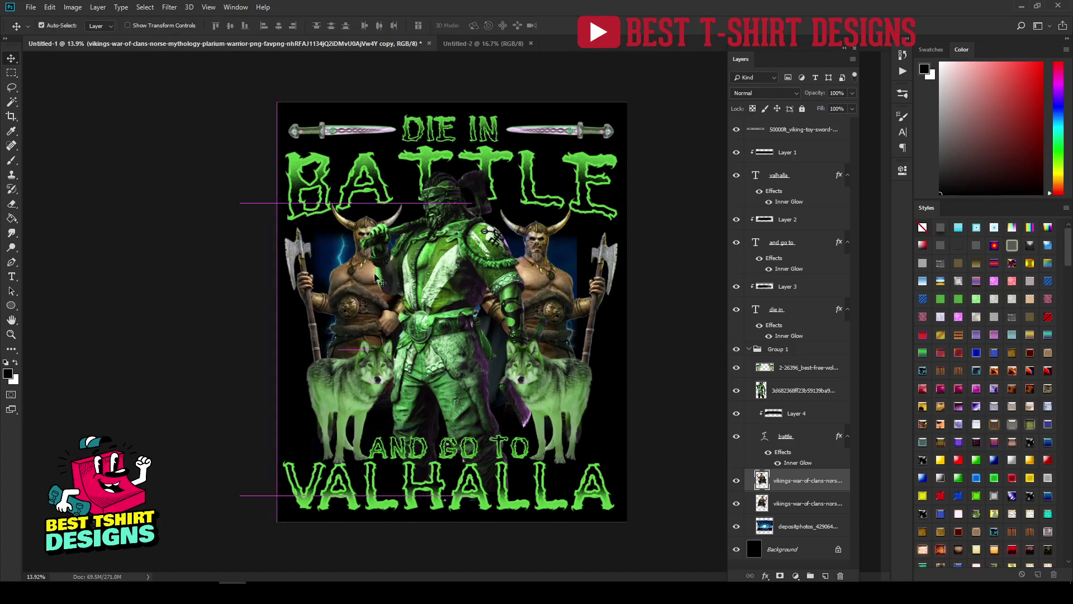
Merge the two horned Viking layers into one layer.
left_click(794, 511, "shift")
right_click(794, 512)
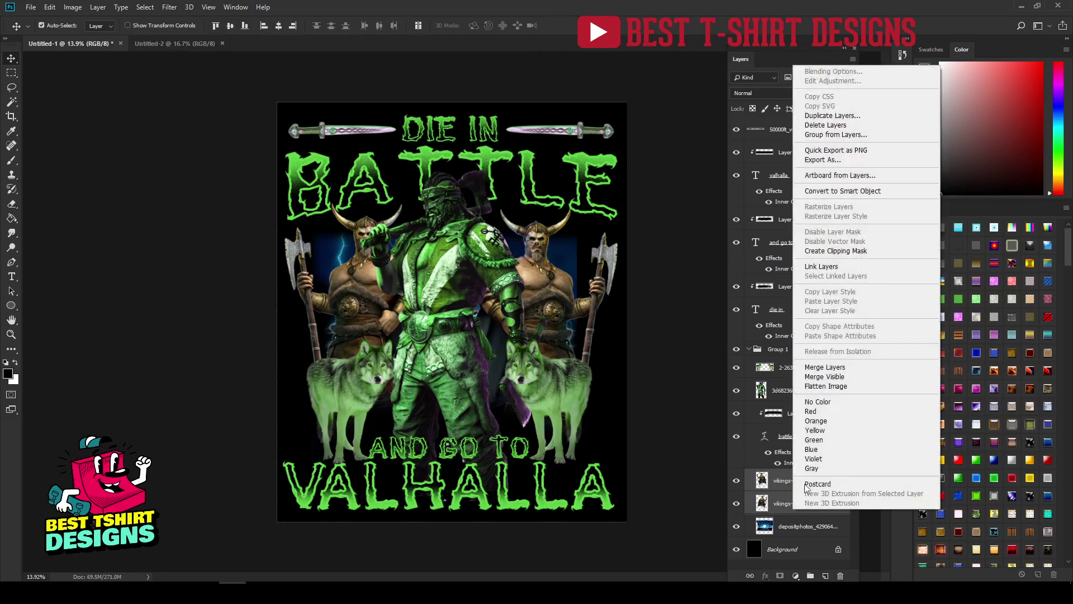
left_click(831, 368)
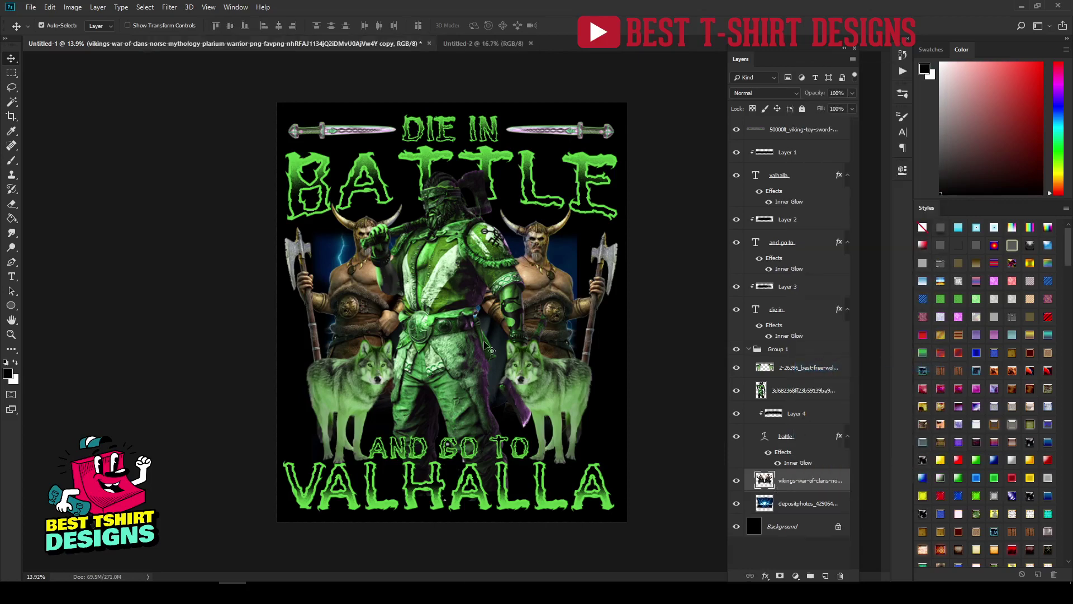
Shift the merged horned Vikings' hue to +72 with Hue/Saturation, nudge them about 0.06 in to the right, and deselect.
left_click(71, 6)
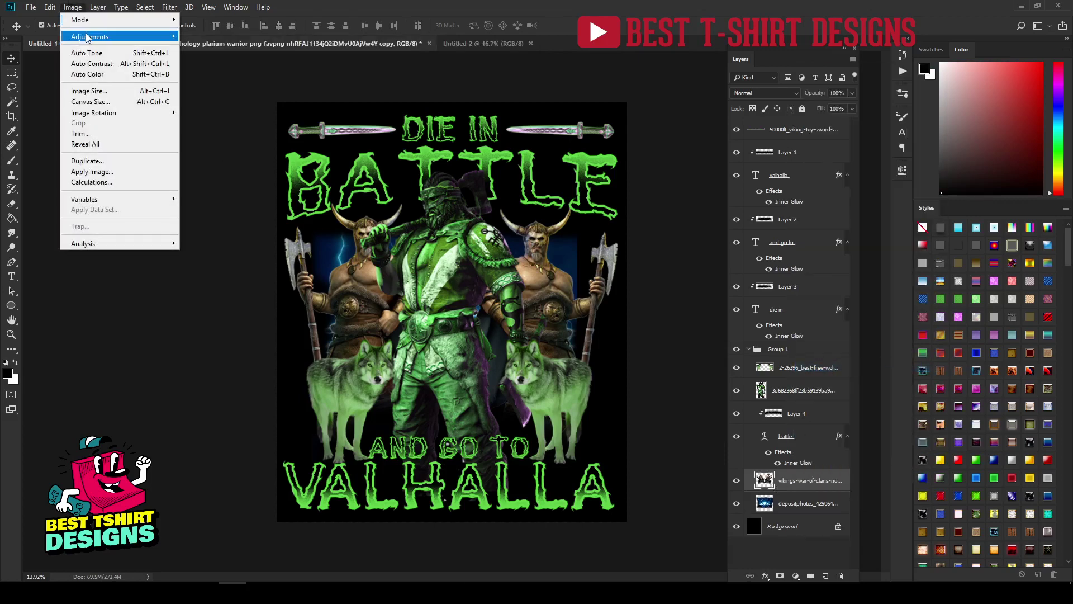
mouse_move(89, 36)
left_click(212, 96)
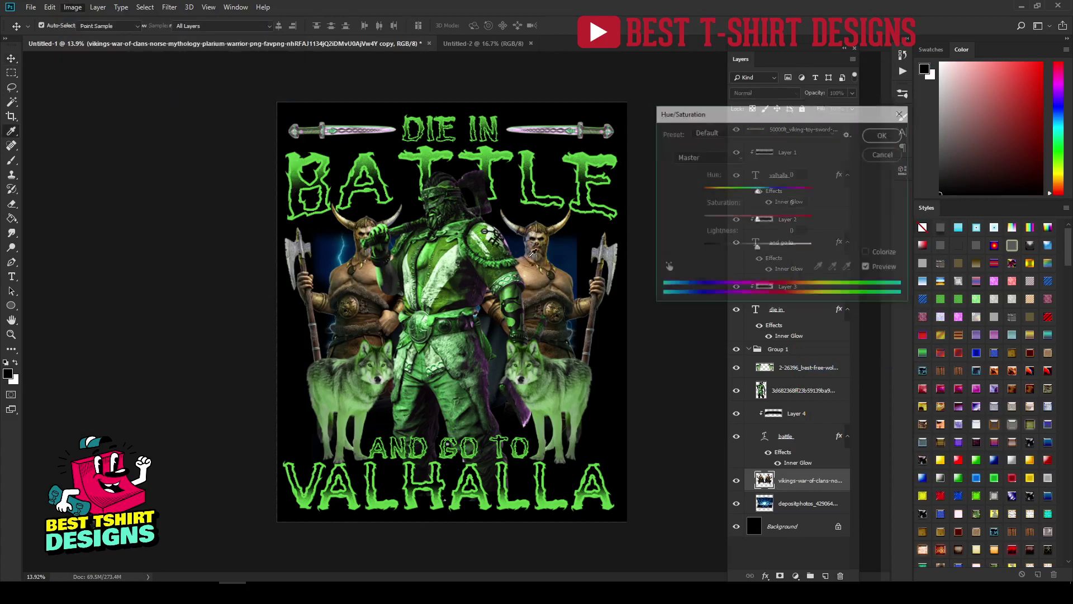
left_click_drag(759, 197, 790, 194)
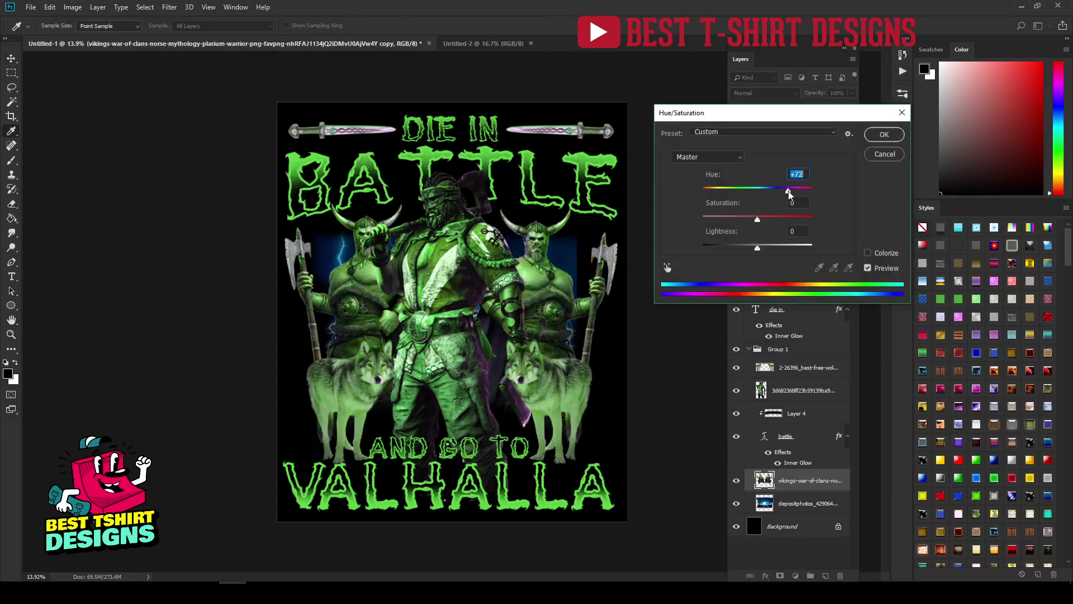
left_click(877, 140)
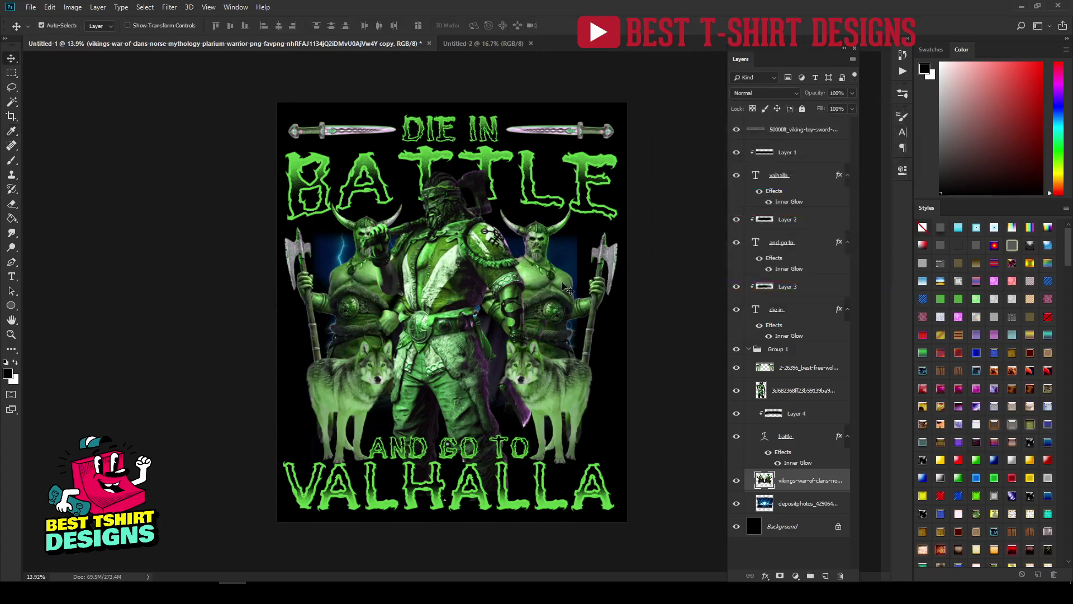
left_click_drag(565, 288, 566, 286)
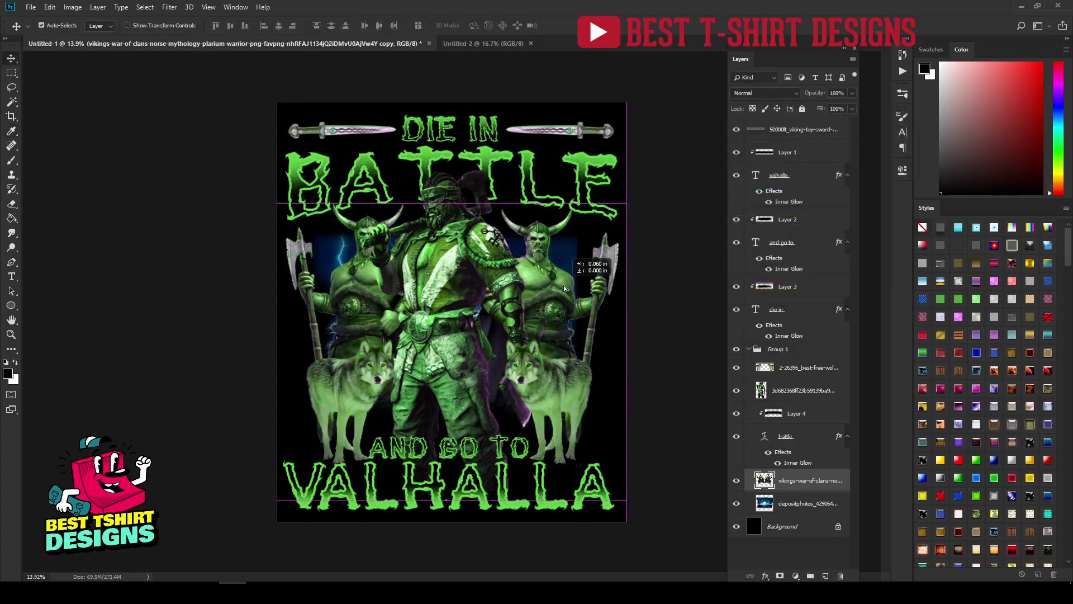
left_click(678, 326)
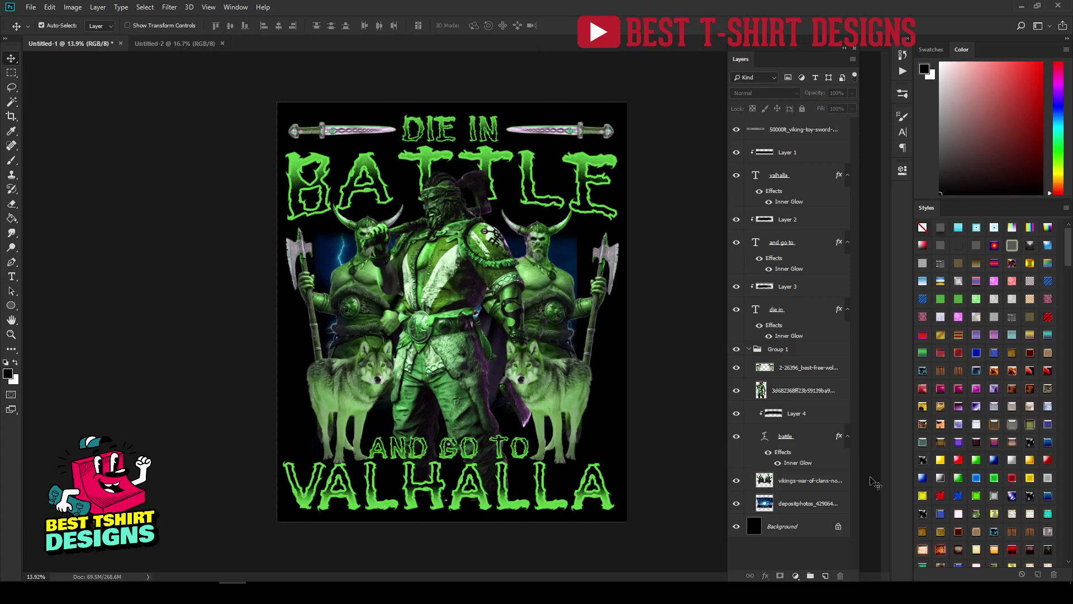
Move the lightning layer above the horned Vikings layer, shift the lightning down over the warriors' lower bodies, and deselect.
left_click(801, 505)
left_click_drag(801, 506, 801, 473)
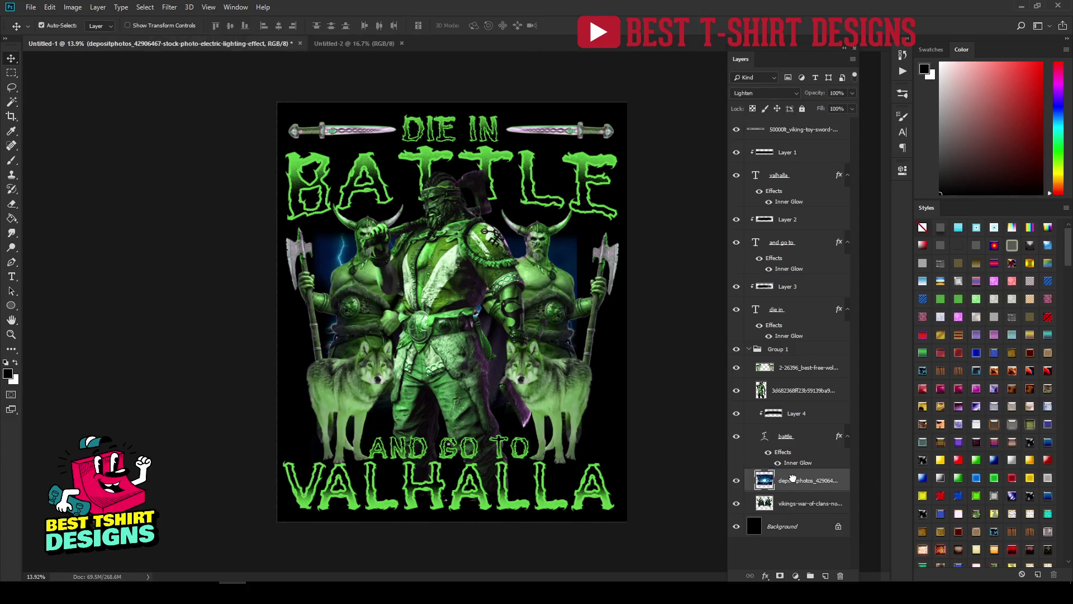
left_click_drag(561, 345, 562, 383)
left_click(672, 368)
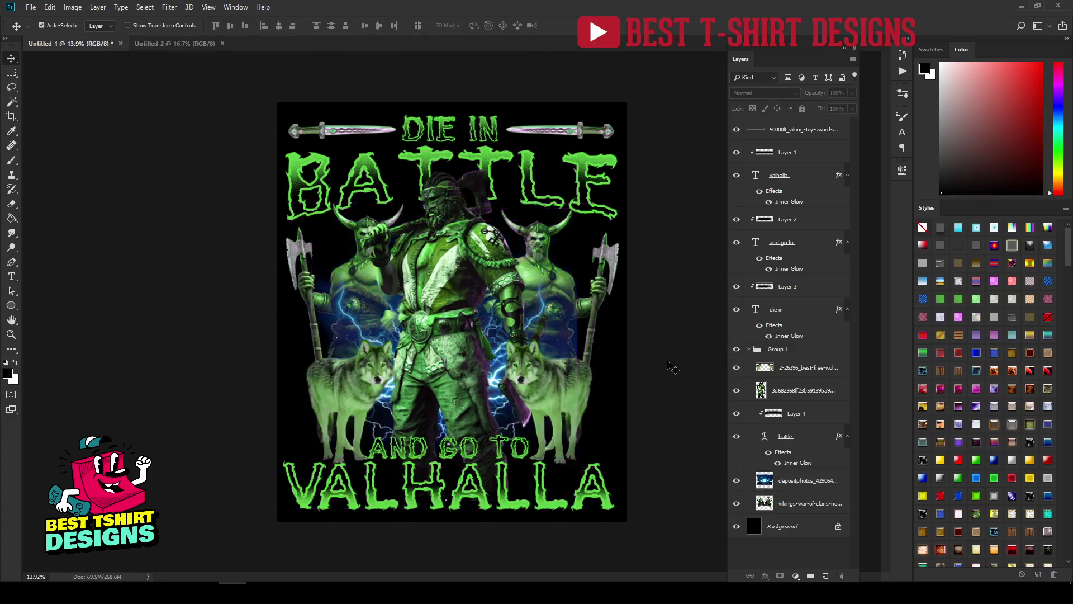
Erase the central warrior's lower legs behind the AND GO TO and VALHALLA lettering, then deselect the layer.
left_click(778, 394)
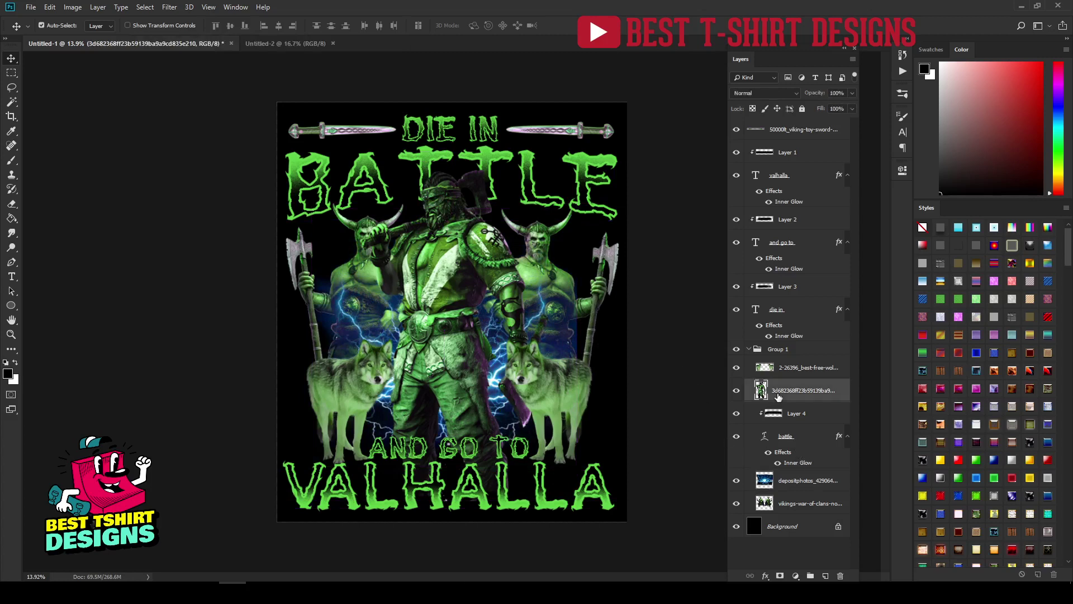
key("e")
mouse_move(518, 444)
left_mouse_down()
mouse_move(476, 468)
mouse_move(520, 474)
mouse_move(378, 474)
mouse_move(449, 474)
mouse_move(396, 460)
mouse_move(492, 470)
left_mouse_up()
key("v")
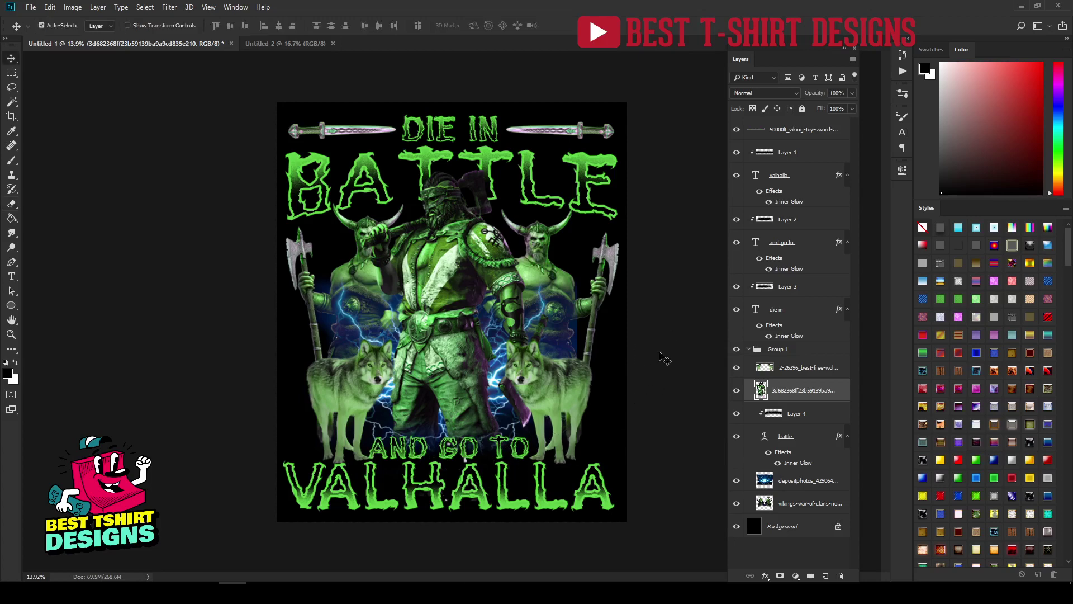
left_click(663, 358)
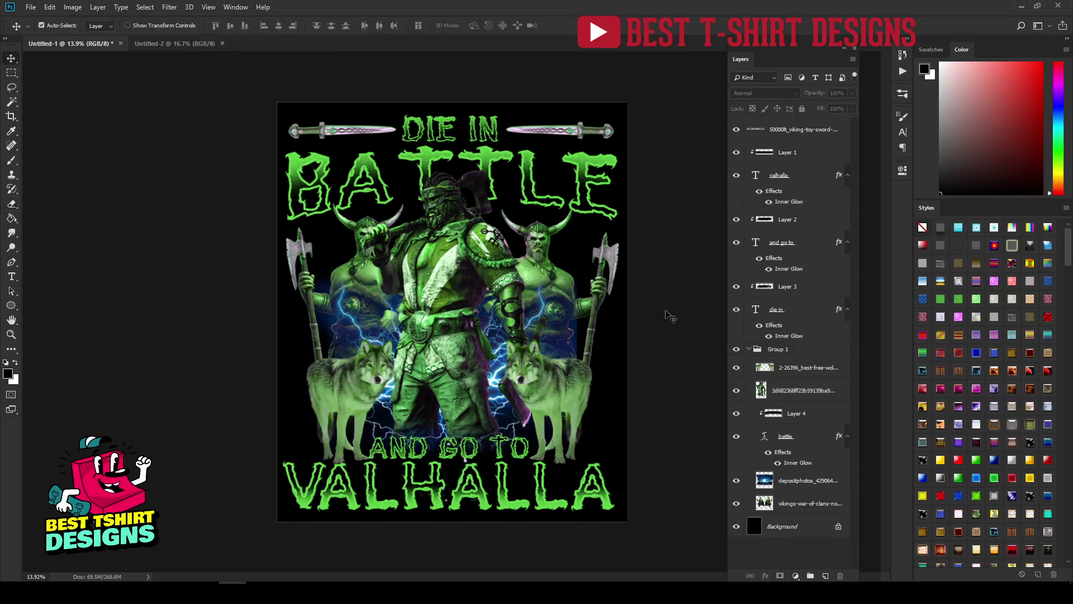
Place the viking_PNG25 shield image as a linked file and order its layer directly above the Background.
left_click(31, 7)
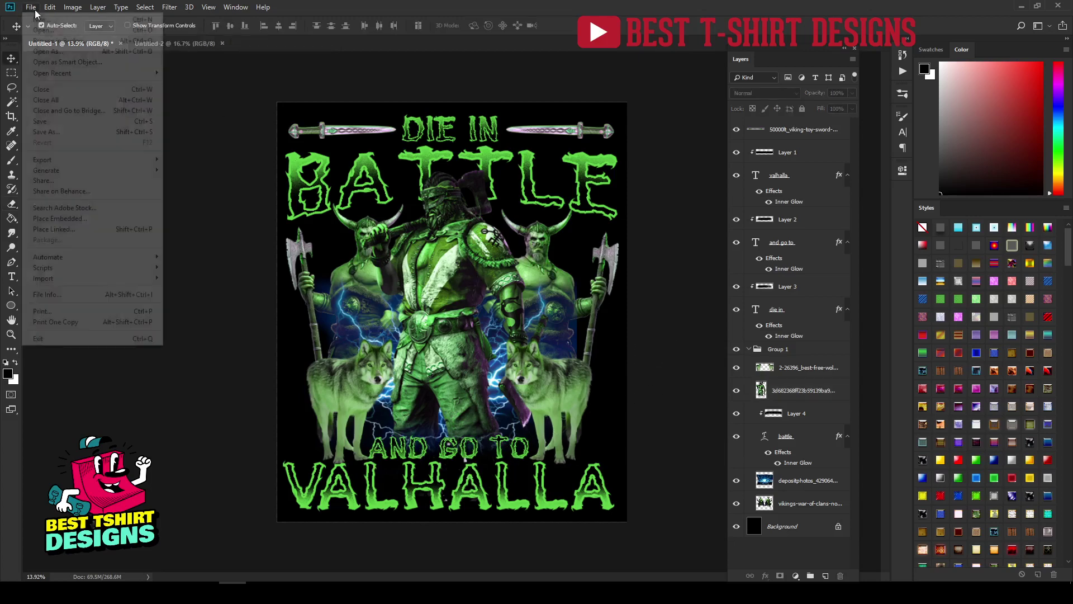
left_click(63, 230)
double_click(531, 178)
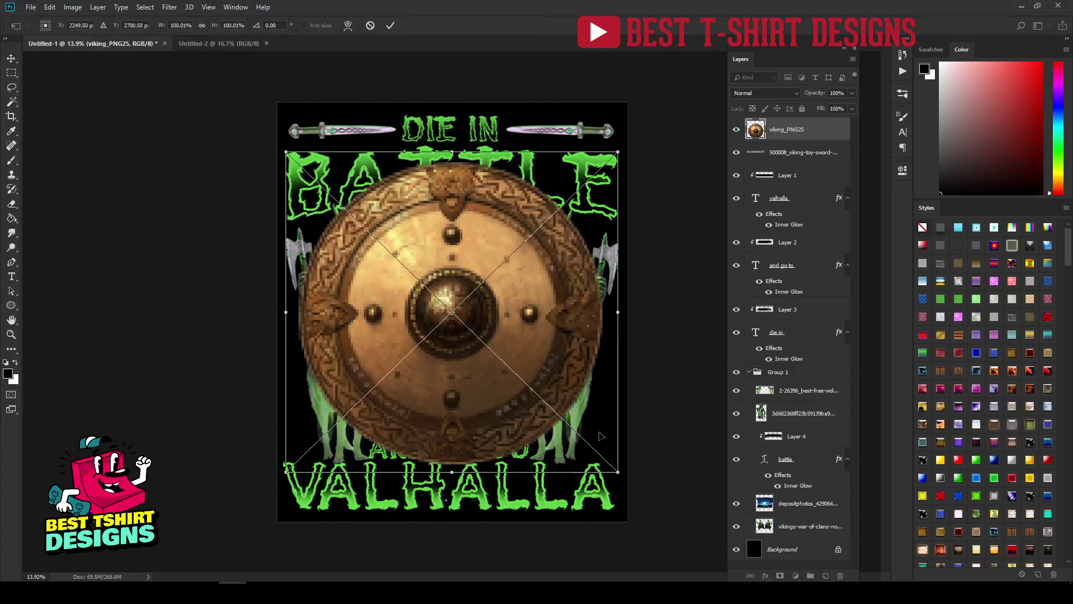
key("Return")
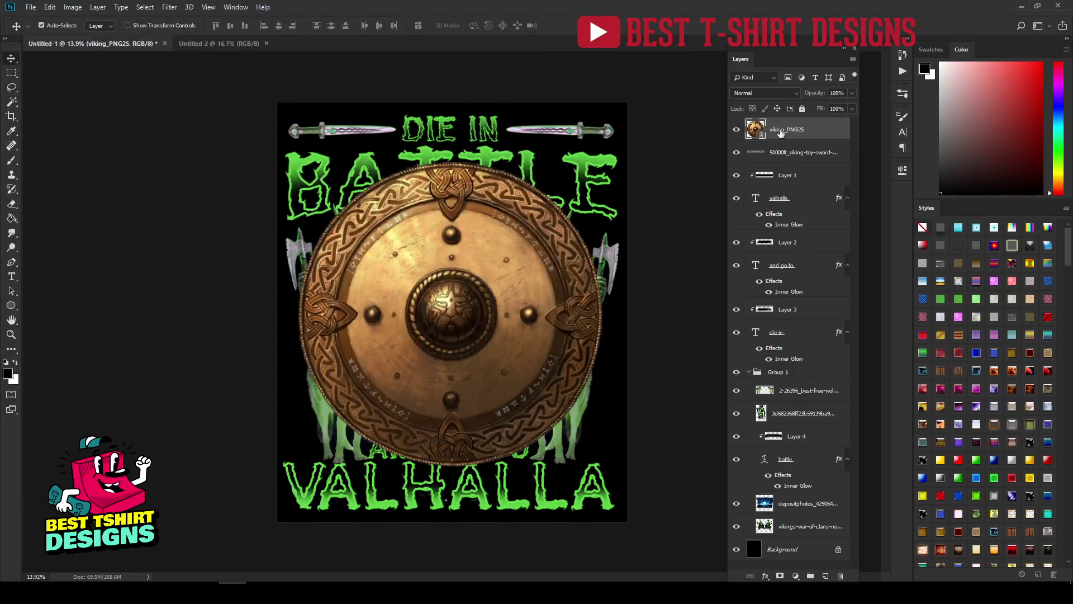
left_click_drag(781, 133, 805, 538)
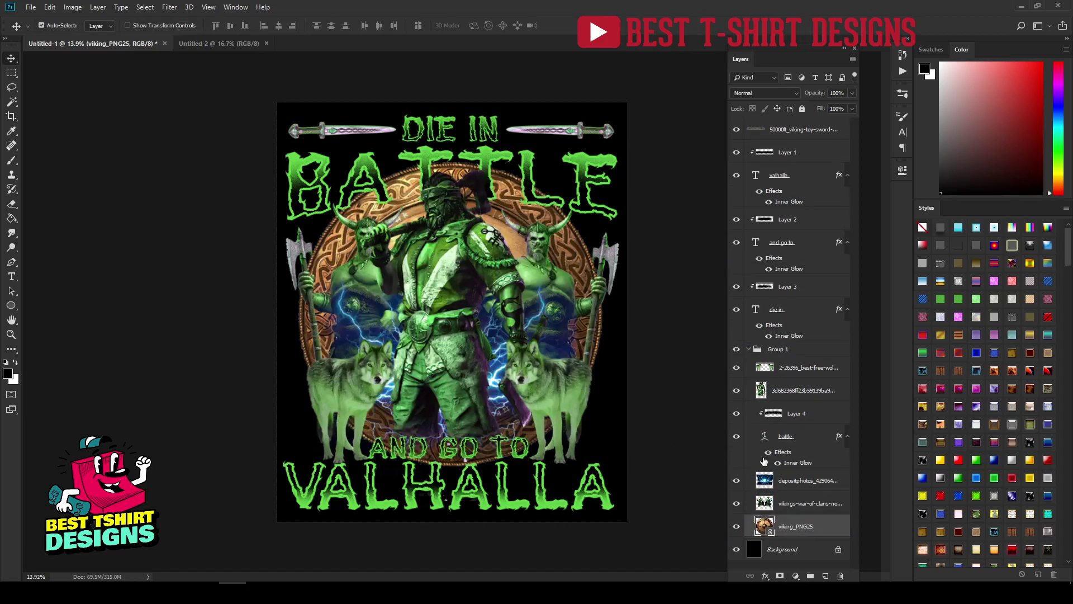
Scale the shield down slightly and move it up so it sits centred behind the warriors.
key("ctrl+t")
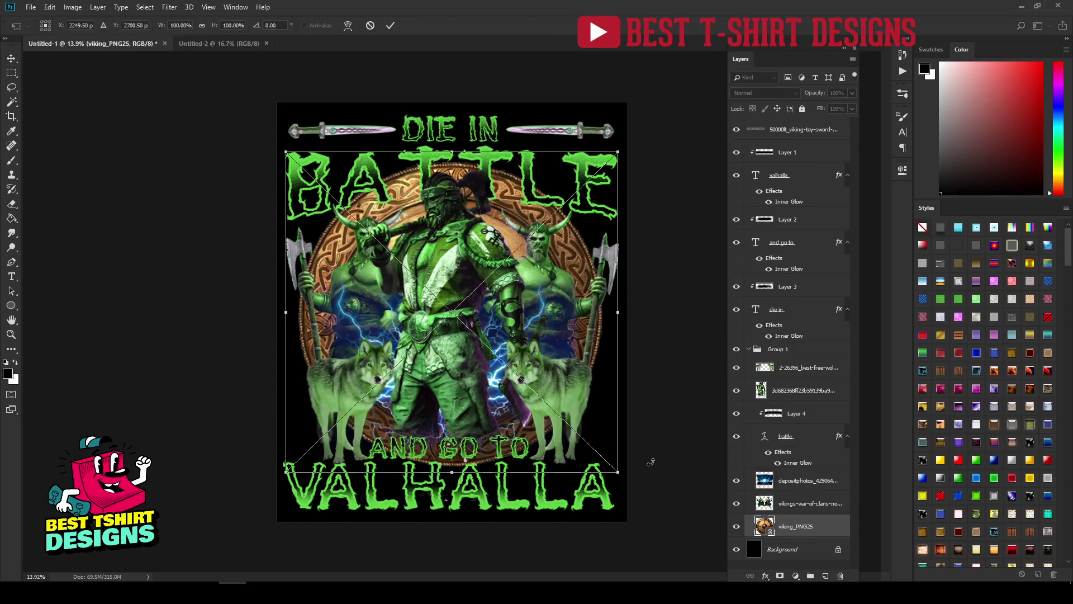
left_click_drag(616, 469, 605, 458)
key("Return")
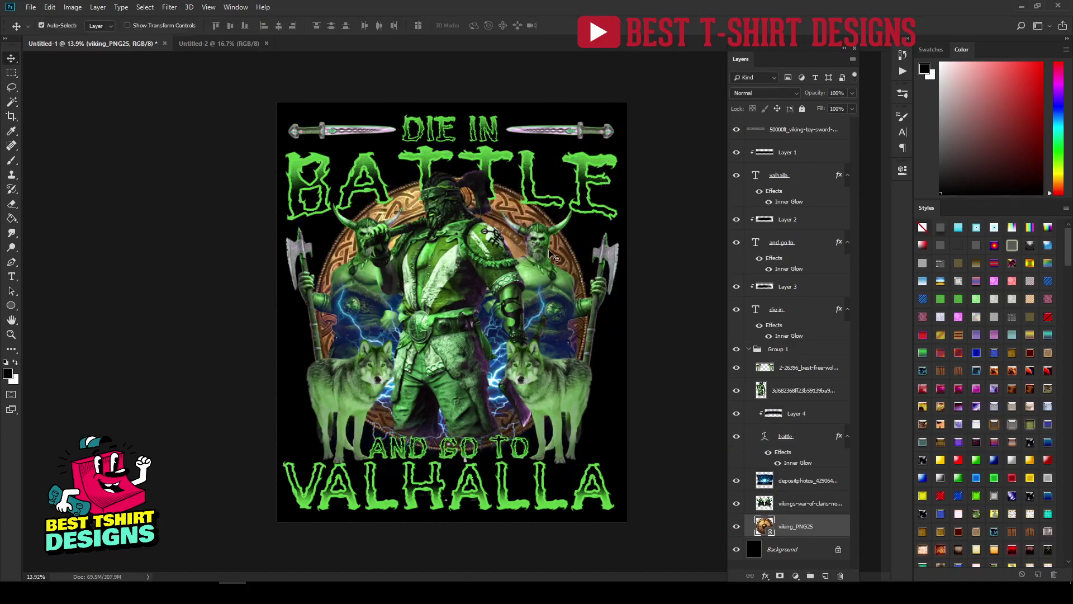
left_click_drag(561, 259, 560, 246)
left_click_drag(559, 247, 557, 247)
Shift the shield's hue to +75 with Hue/Saturation and deselect the layer.
left_click(73, 7)
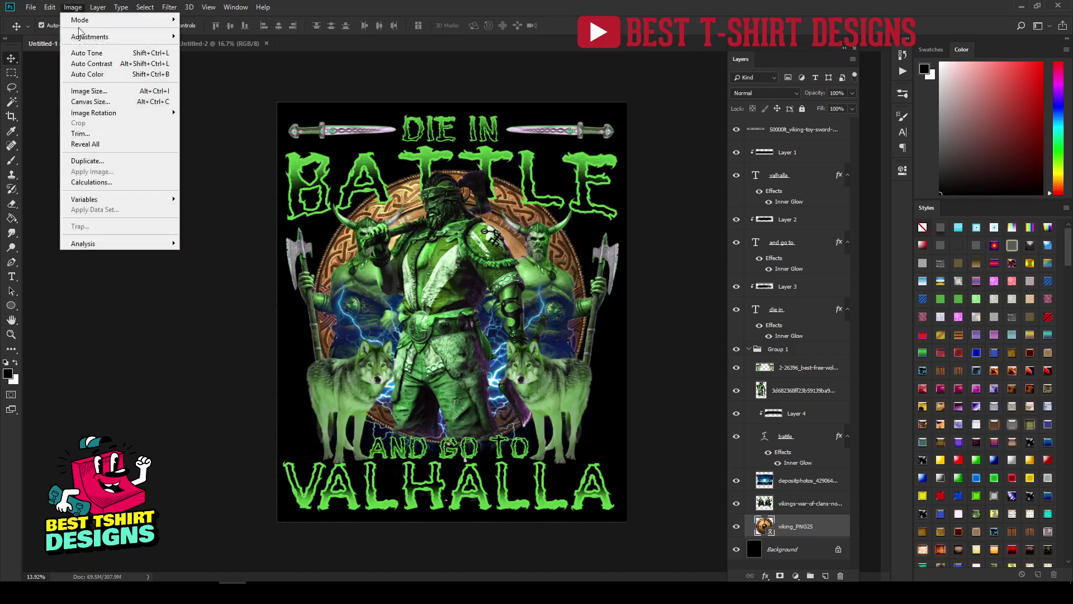
mouse_move(89, 36)
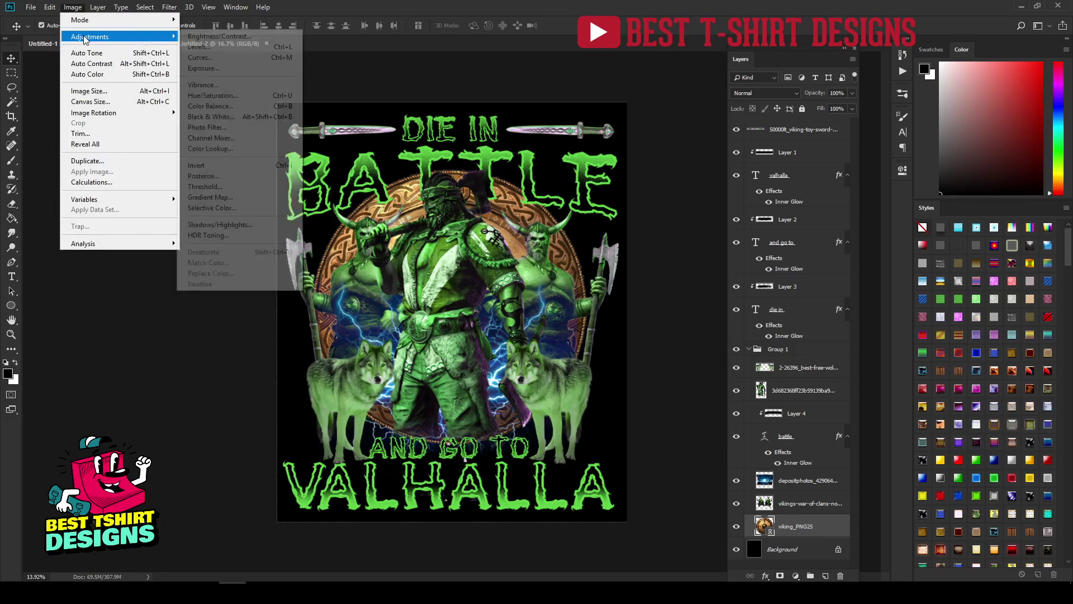
left_click(215, 96)
left_click_drag(538, 124, 723, 127)
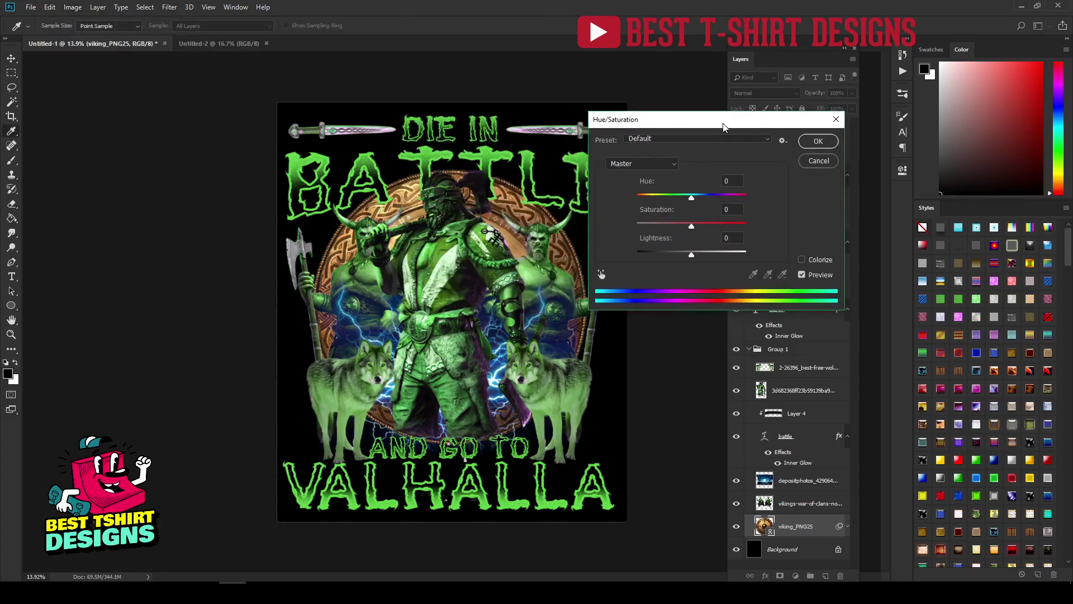
left_click_drag(692, 198, 724, 200)
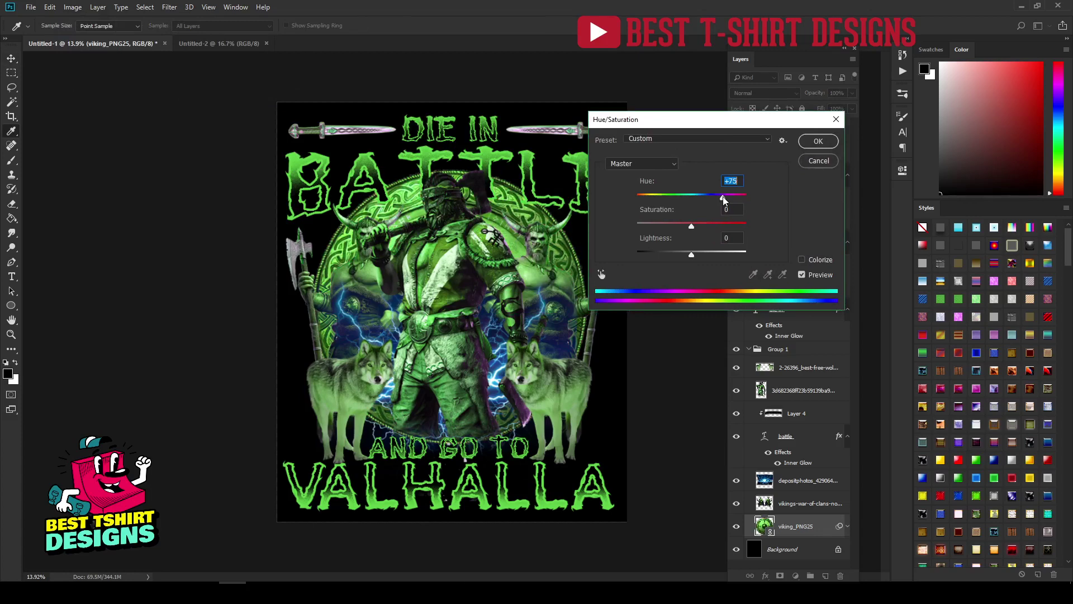
left_click(818, 140)
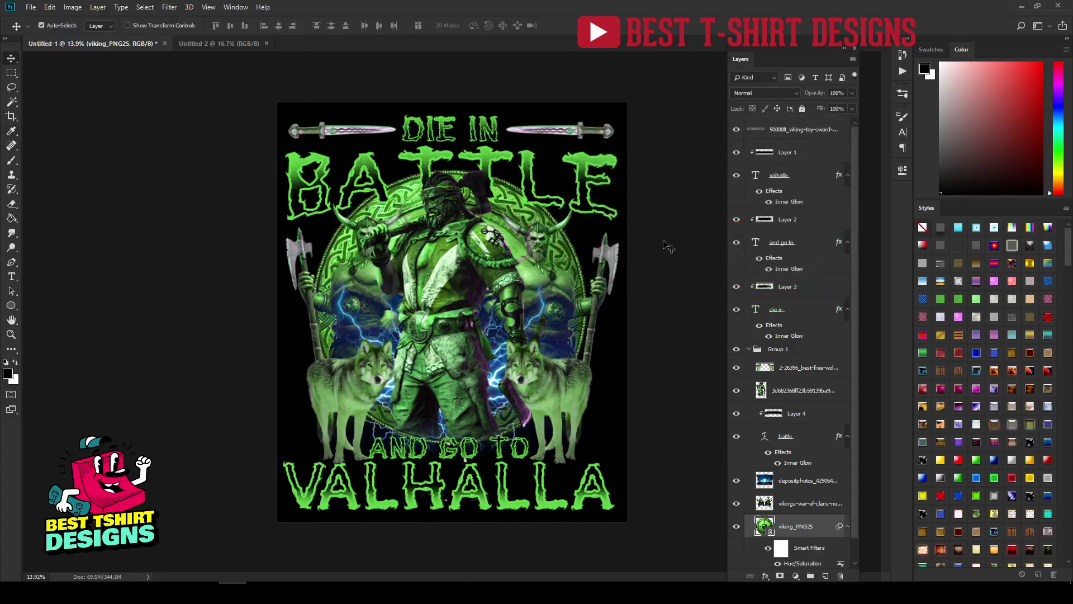
left_click(666, 246)
Move the lightning up about 1.8 in, rotate it 45°, and enlarge it slightly.
scroll(663, 366, "down", 1)
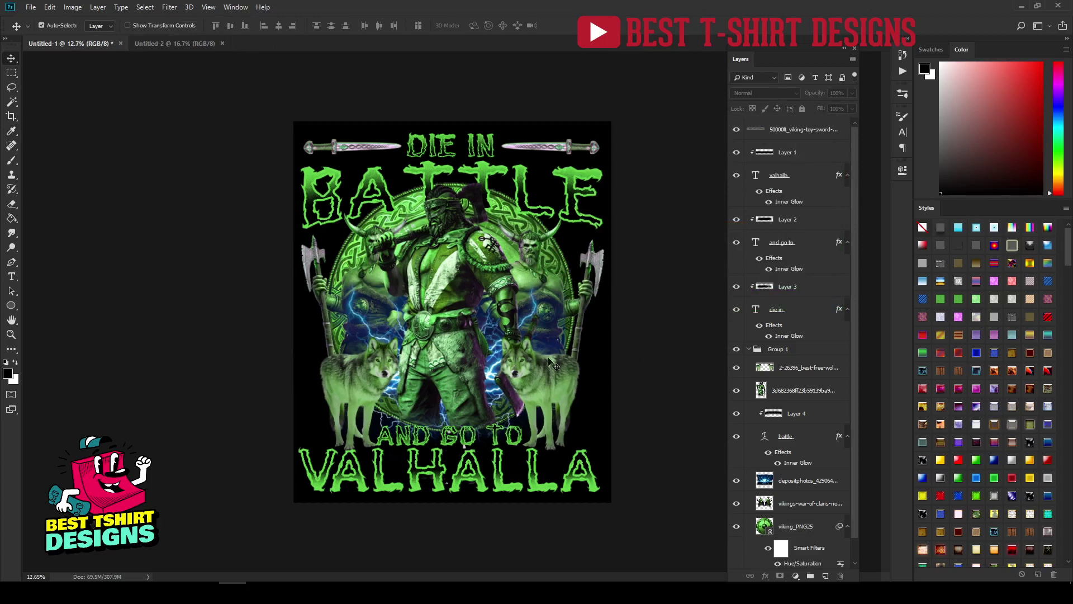
left_click_drag(500, 363, 495, 320)
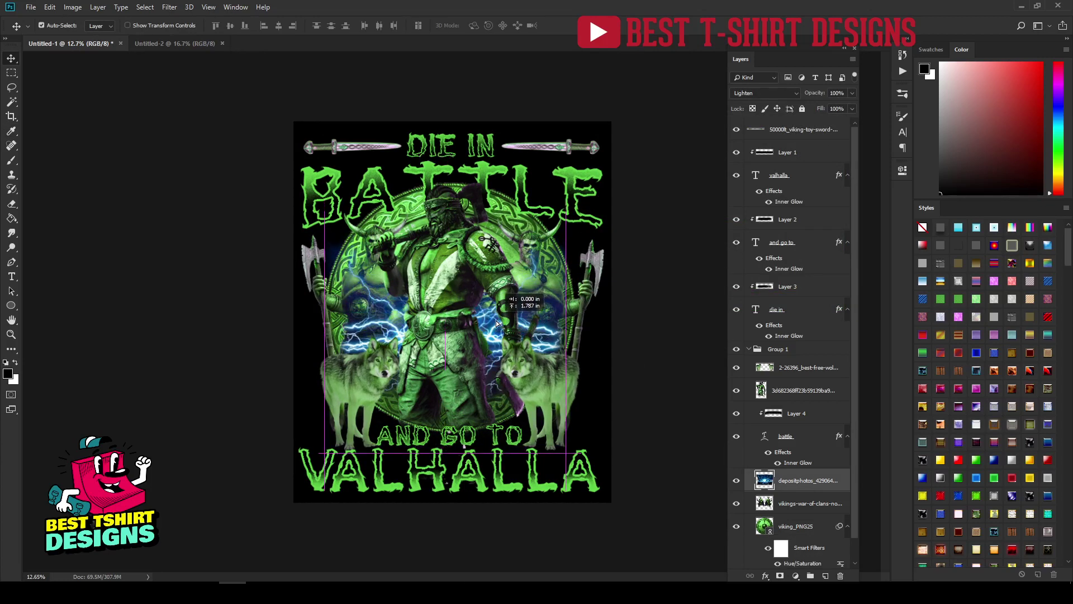
key("ctrl+t")
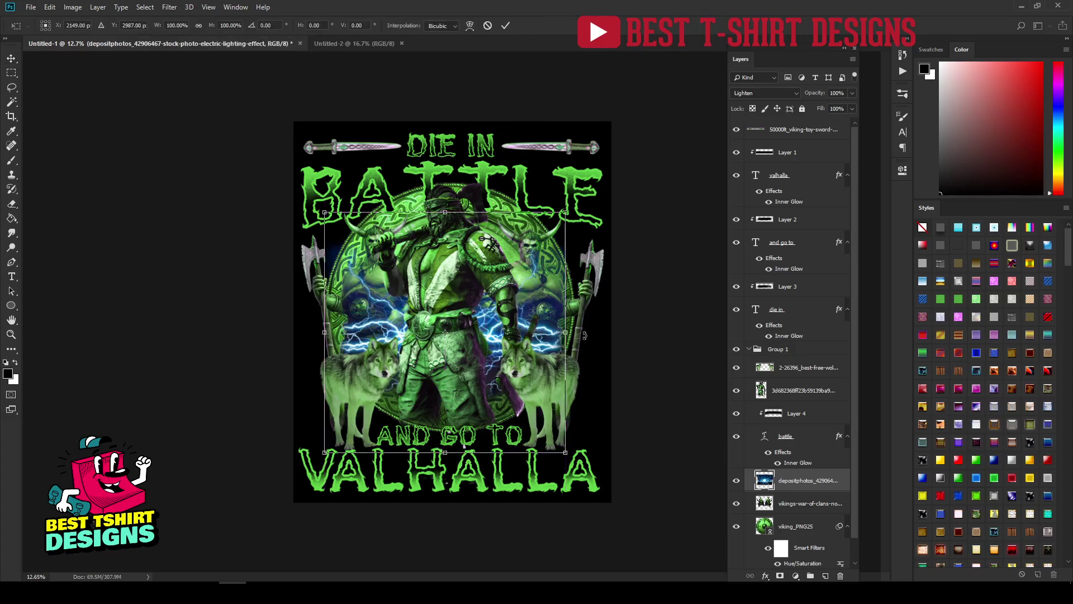
left_click_drag(585, 335, 581, 418)
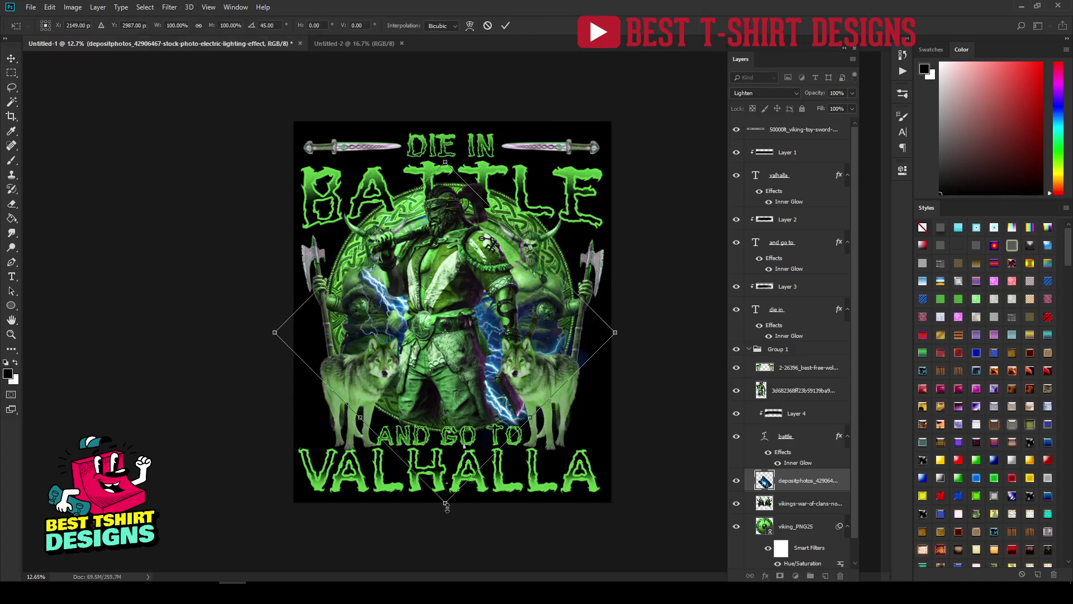
left_click_drag(445, 504, 454, 518)
key("Return")
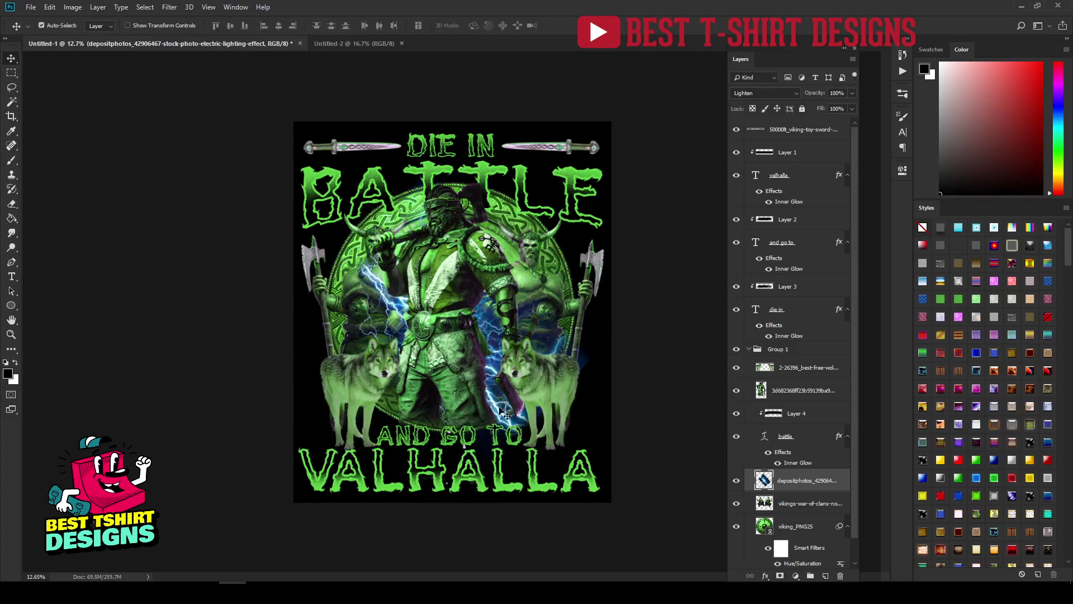
Move the lightning up toward the axe beside BATTLE's B, scale it to about 138.5%, and reposition it diagonally behind the warriors.
left_click_drag(505, 414, 461, 369)
key("ctrl+t")
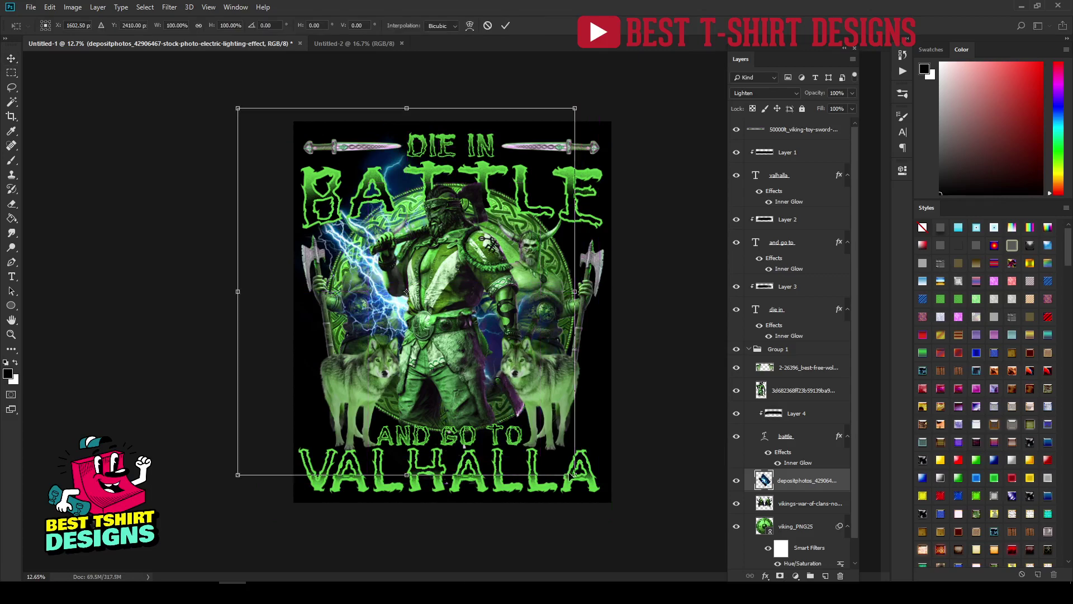
left_click_drag(575, 475, 705, 603)
left_click_drag(600, 397, 556, 370)
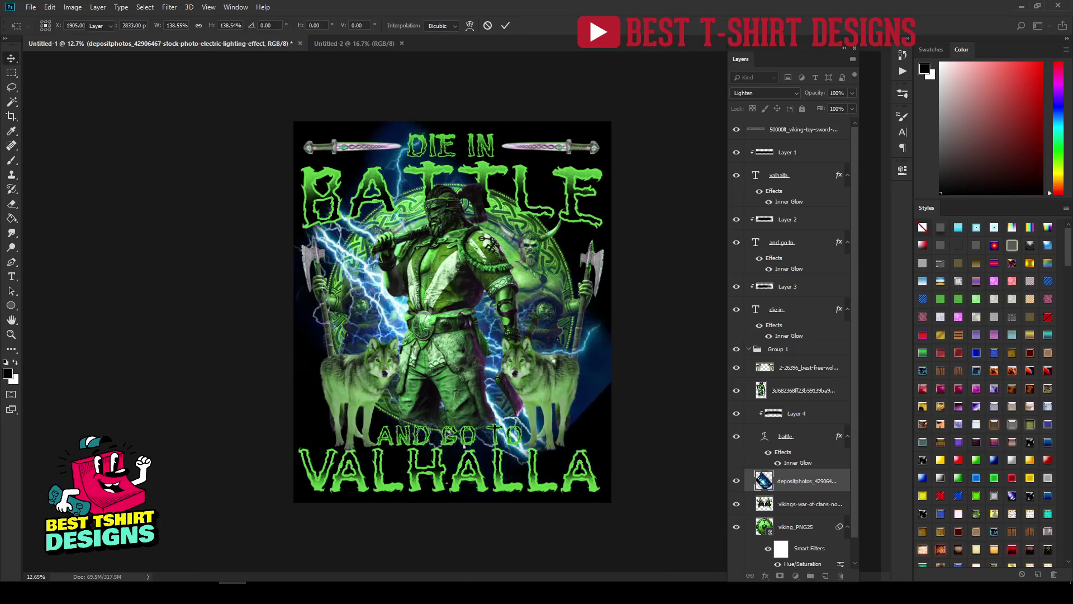
Erase the lightning's outer edges around the design with the Eraser and deselect the layer.
key("e")
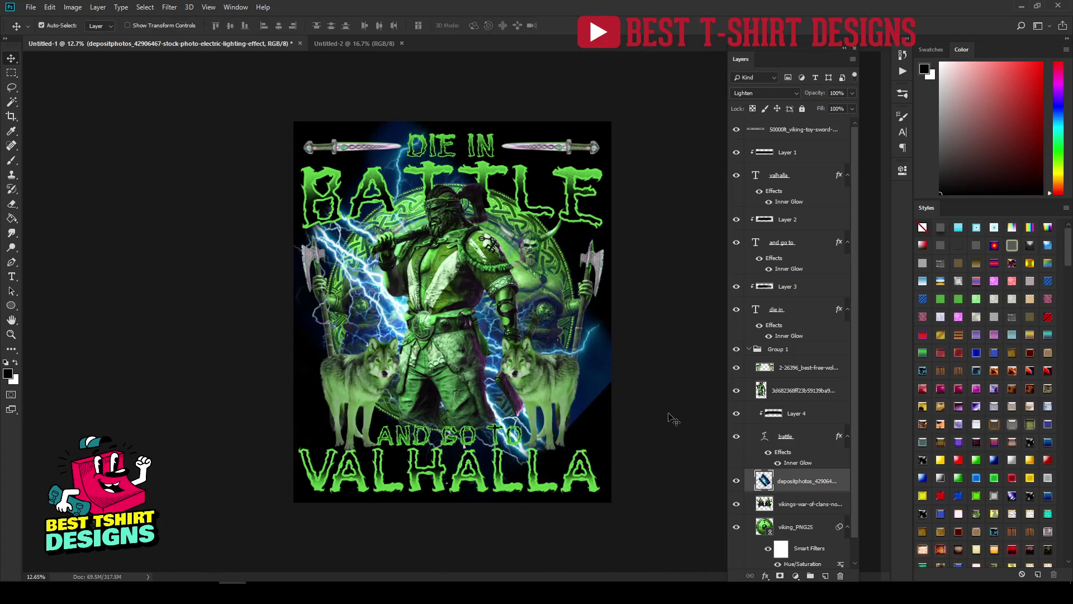
mouse_move(626, 374)
left_mouse_down()
mouse_move(607, 392)
mouse_move(599, 383)
mouse_move(567, 435)
mouse_move(501, 479)
left_mouse_up()
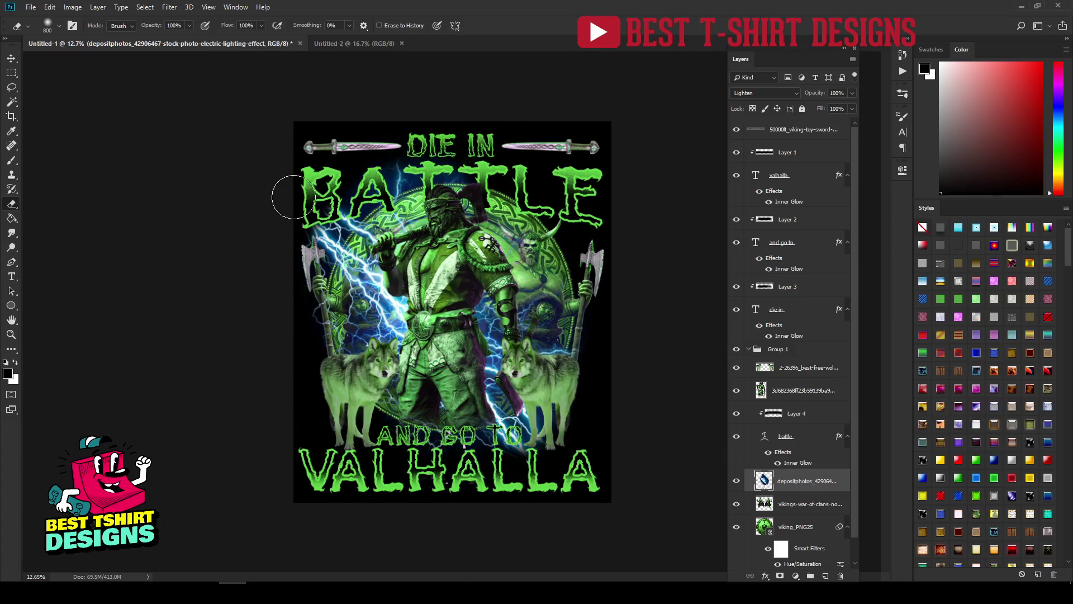
key("v")
left_click(640, 321)
Hide the black Background layer to check the design on transparency, and show it again.
scroll(844, 380, "down", 1)
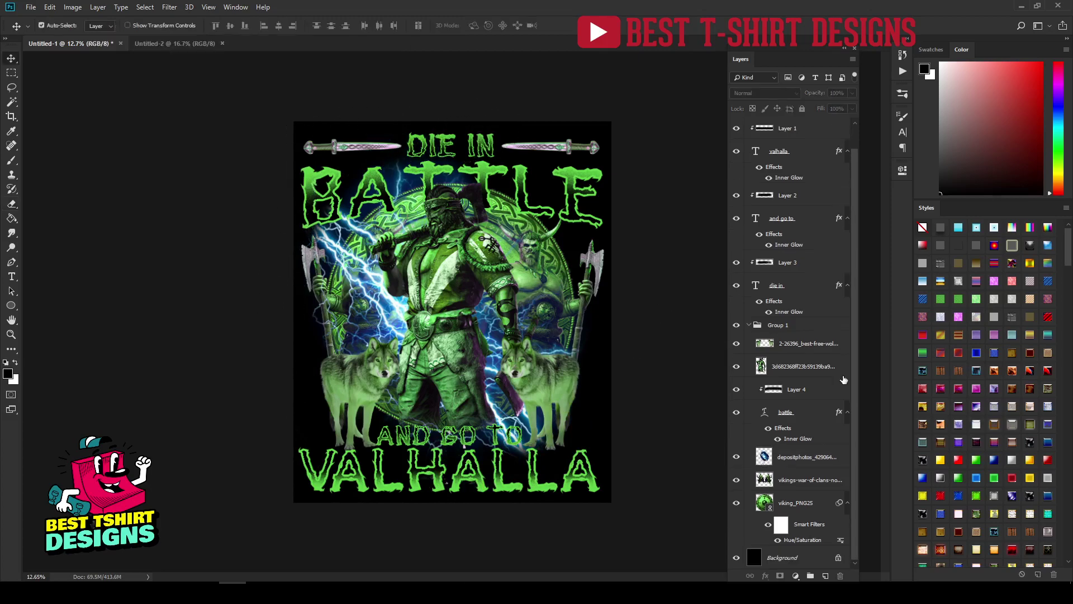
left_click(734, 558)
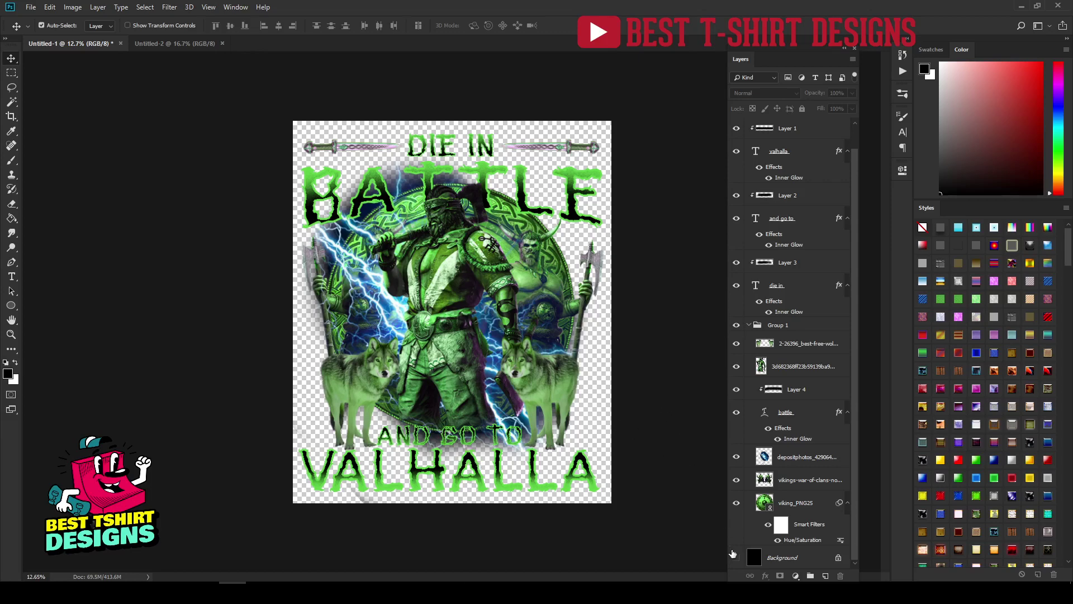
left_click(736, 558)
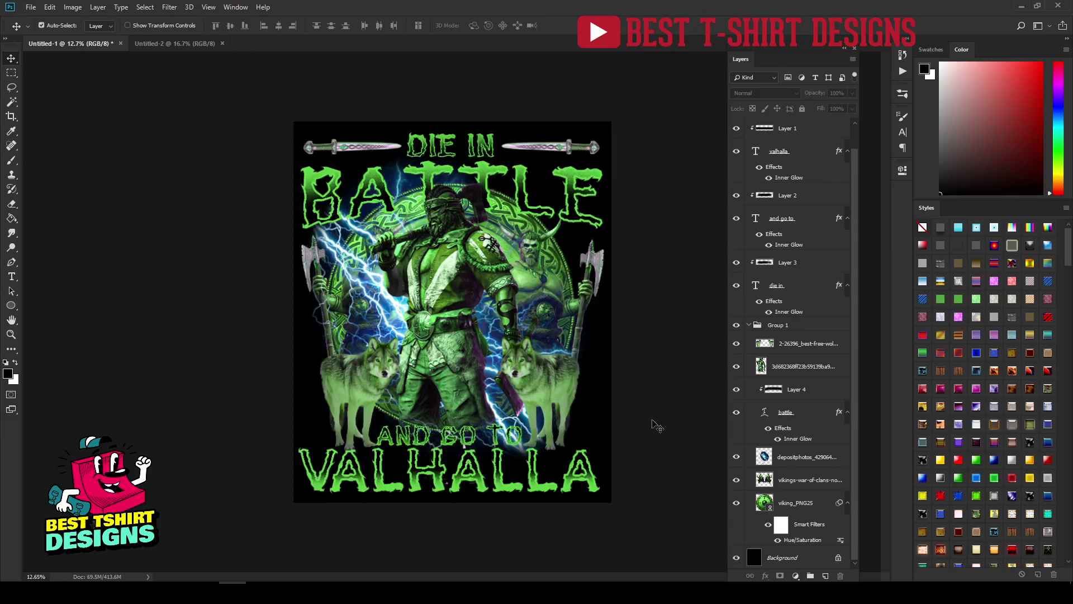
Erase the lightning behind the AND GO TO and VALHALLA lettering on the lightning layer.
scroll(531, 399, "up", 3)
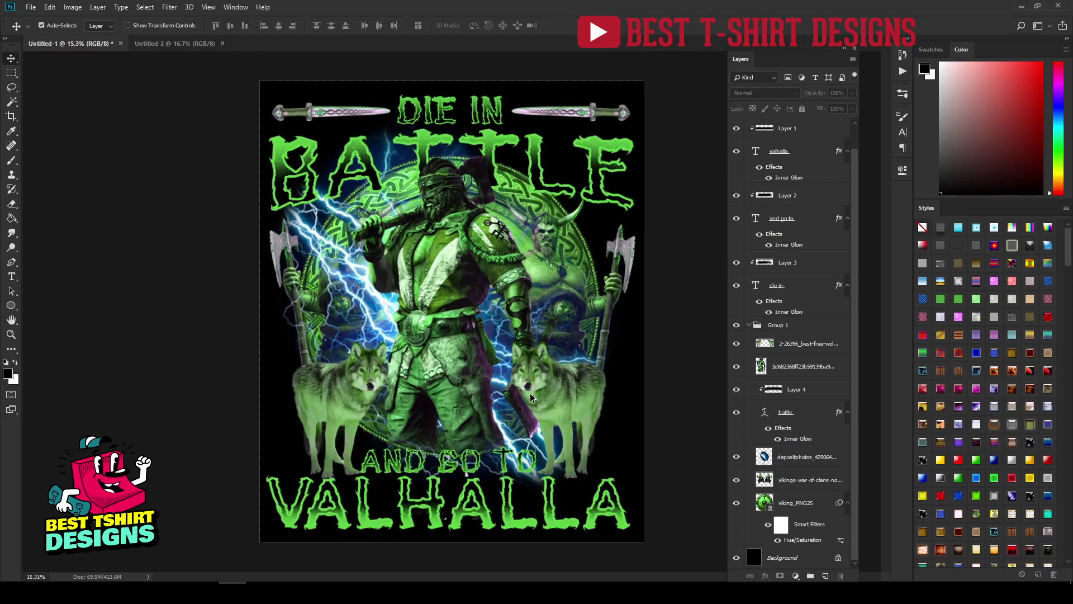
scroll(363, 536, "up", 5)
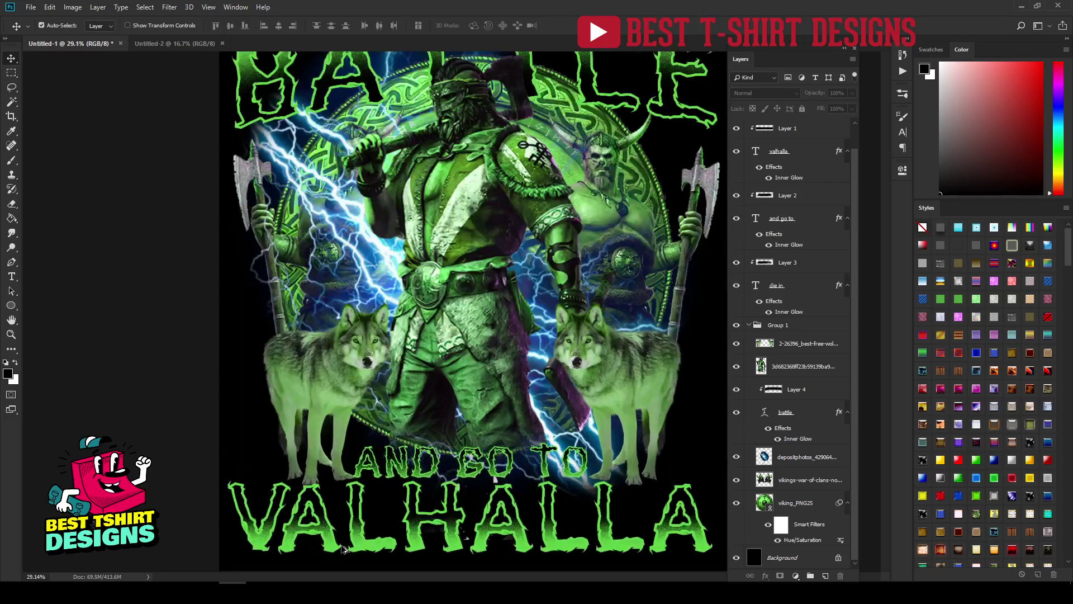
scroll(249, 421, "down", 2)
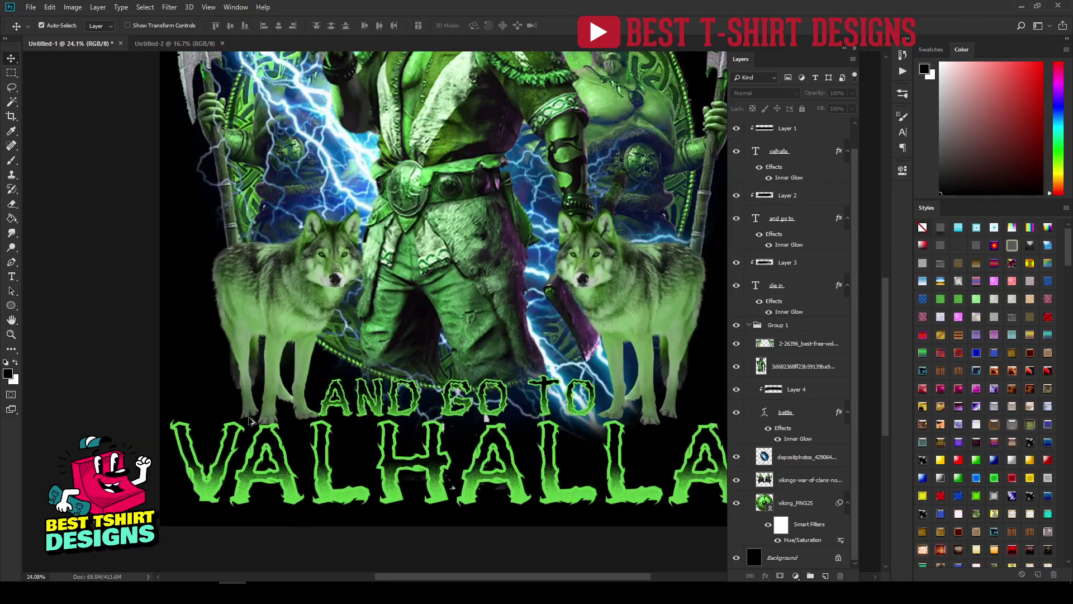
scroll(390, 483, "down", 2)
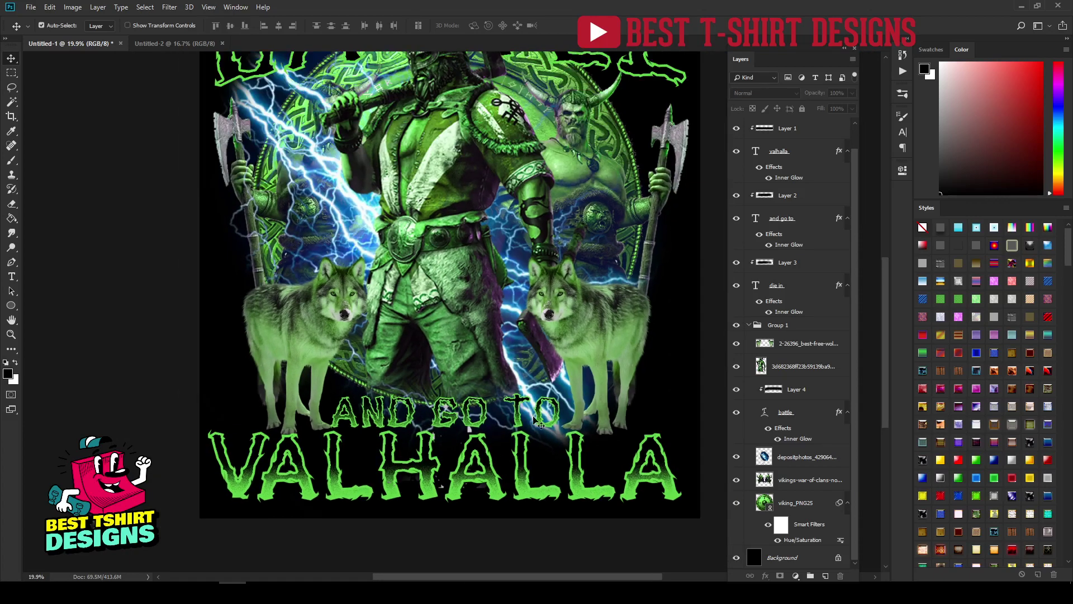
left_click(787, 459)
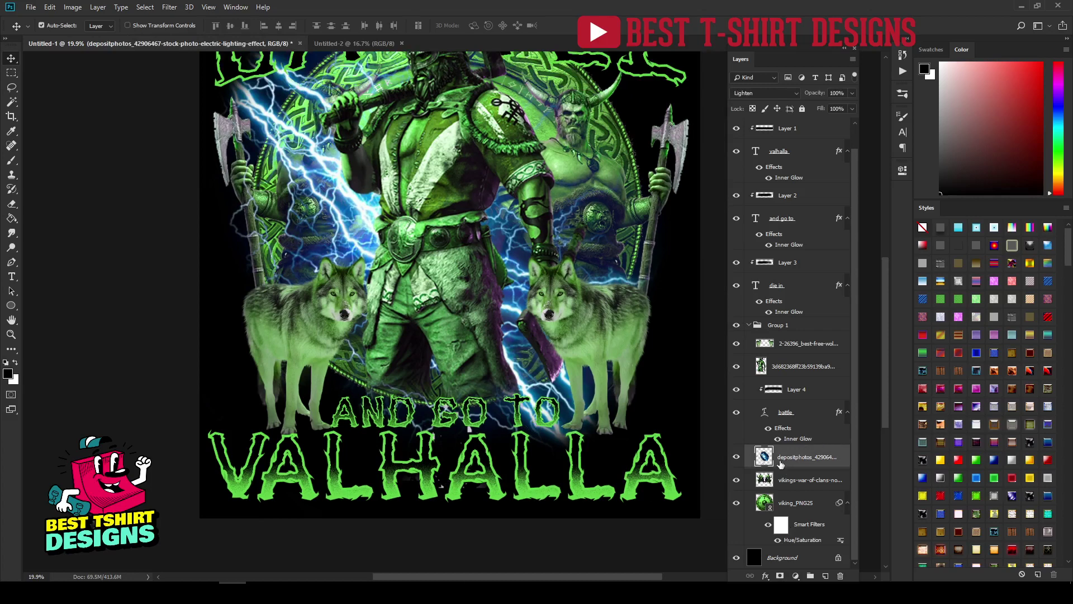
key("e")
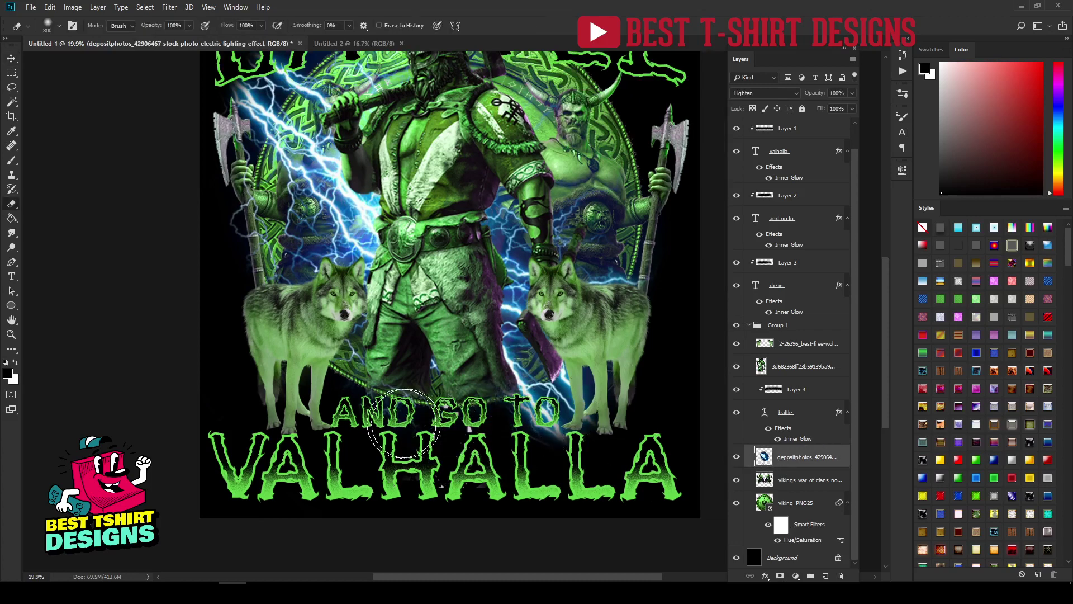
left_click_drag(517, 423, 547, 416)
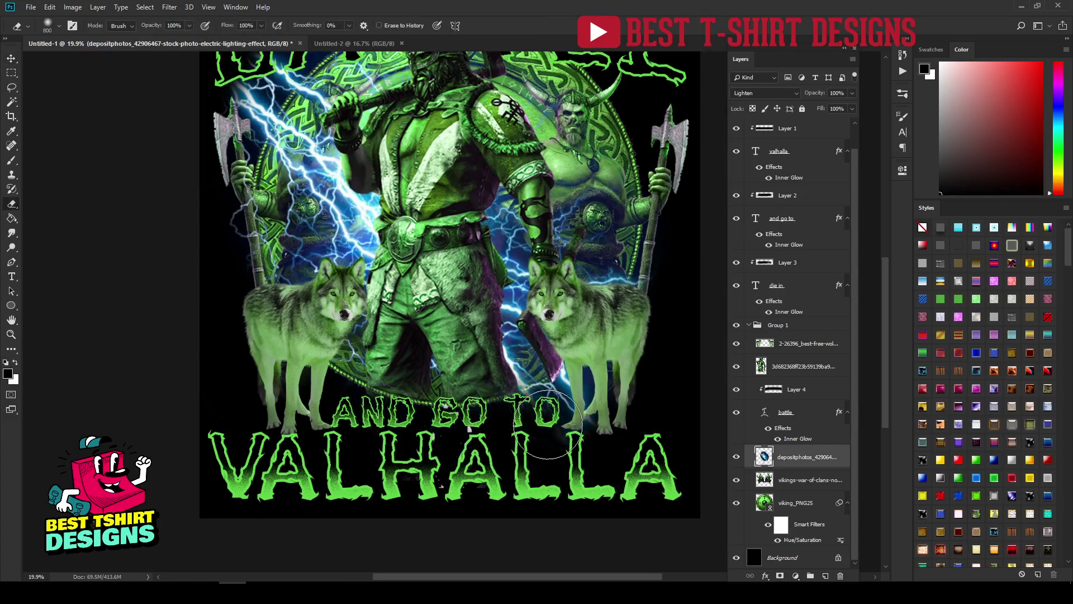
Rasterize the round shield layer viking_PNG25 and erase its lower edge around the AND GO TO lettering with the Eraser.
left_click(805, 498)
right_click(804, 500)
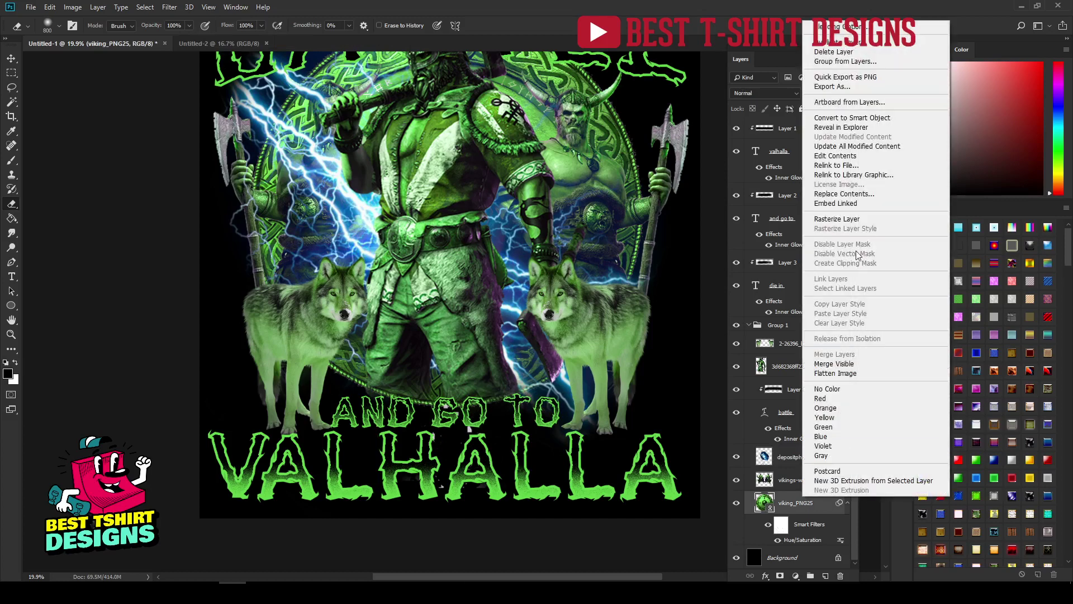
left_click(839, 219)
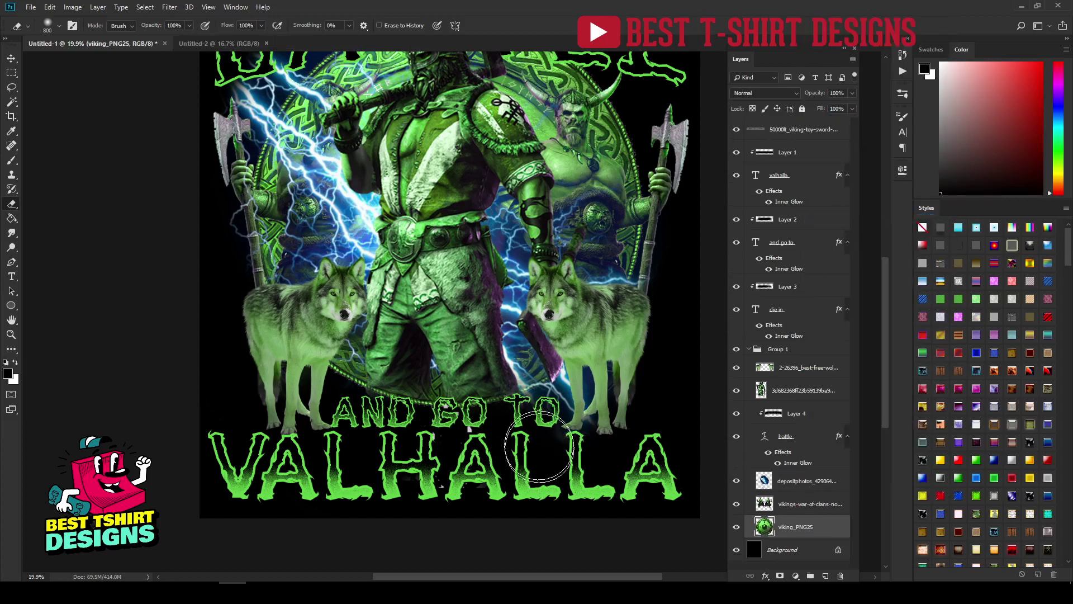
mouse_move(540, 447)
left_mouse_down()
mouse_move(481, 408)
mouse_move(364, 419)
mouse_move(336, 386)
mouse_move(356, 384)
left_mouse_up()
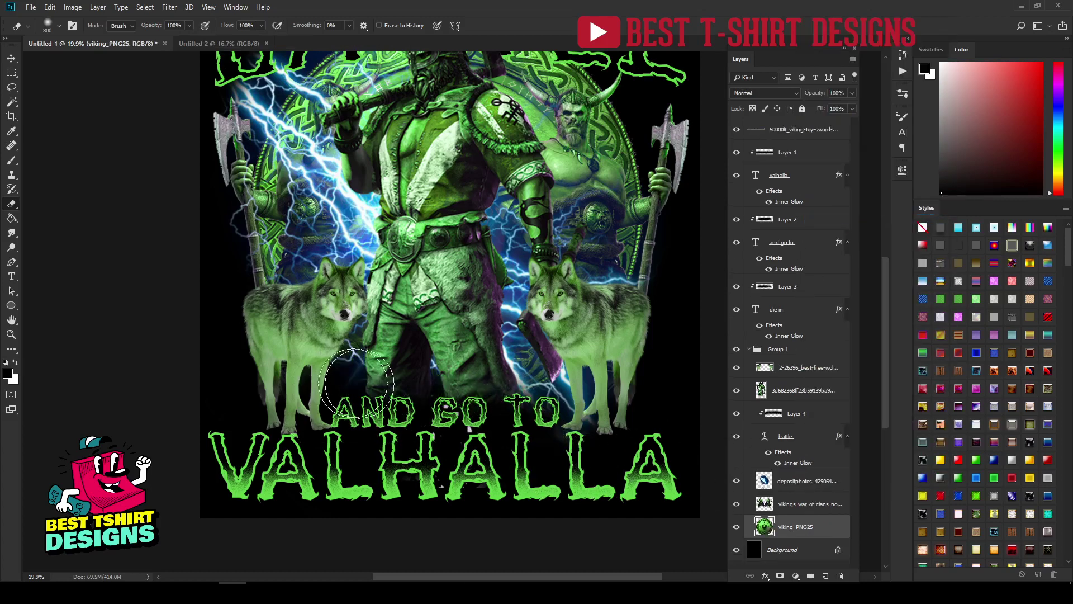
scroll(423, 416, "down", 3)
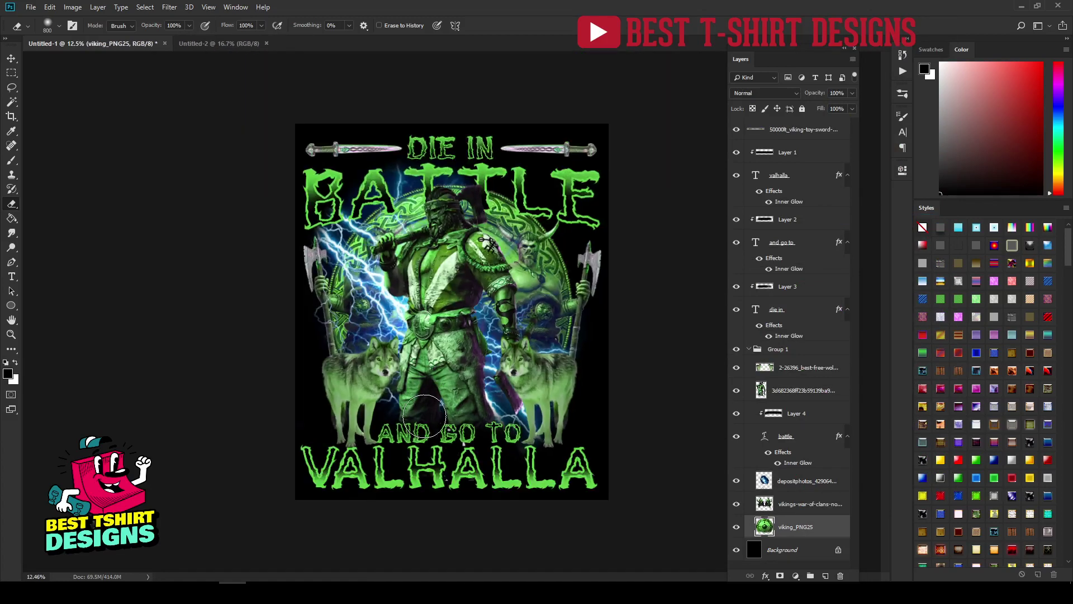
Deselect the shield layer with the Move tool and dock the floating Layers panel in the same group as Styles.
key("v")
left_click(680, 333)
scroll(537, 461, "up", 3)
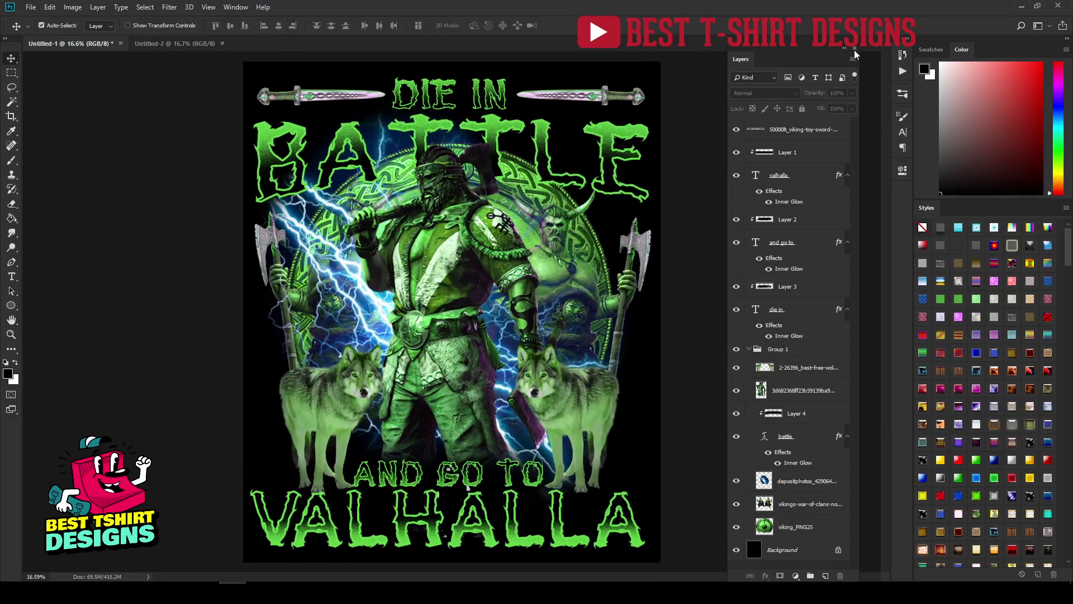
left_click_drag(801, 61, 944, 209)
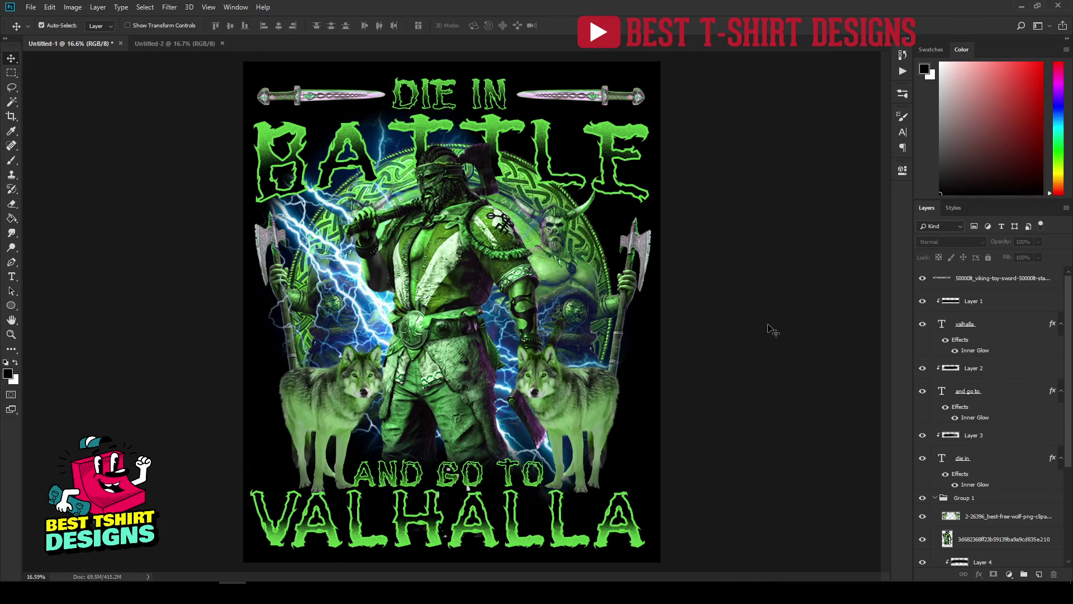
Shift the lightning slightly to the right behind the warriors and deselect it.
left_click_drag(357, 282, 367, 283)
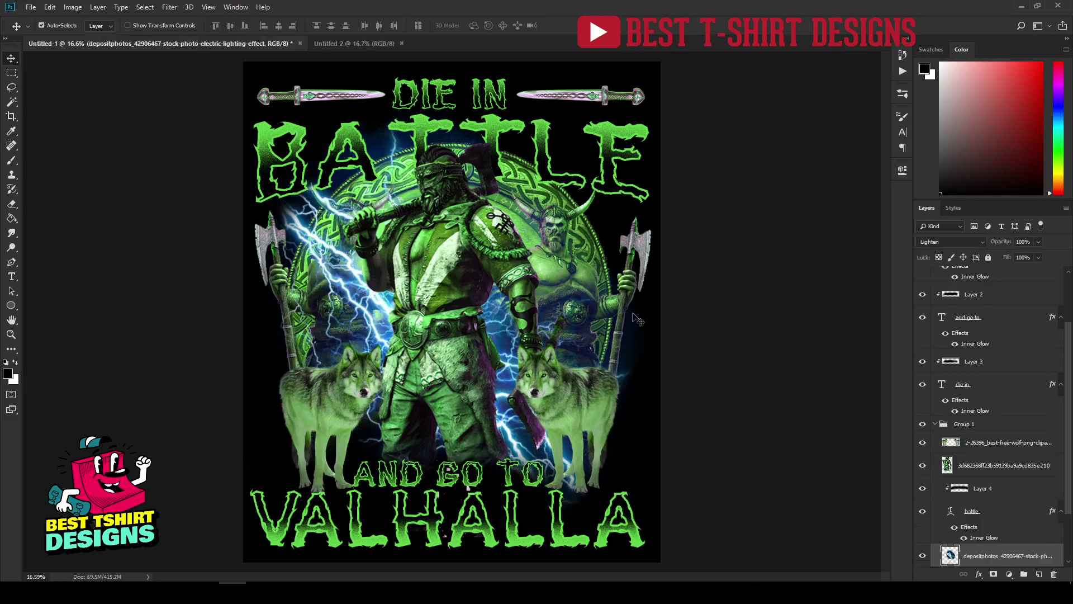
left_click(712, 312)
scroll(419, 217, "down", 1)
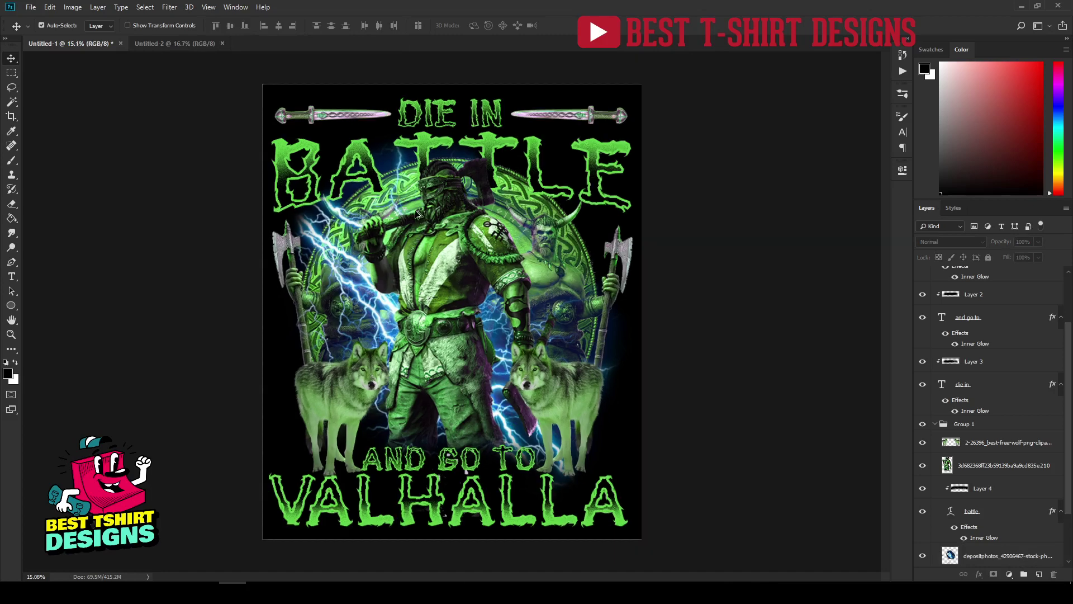